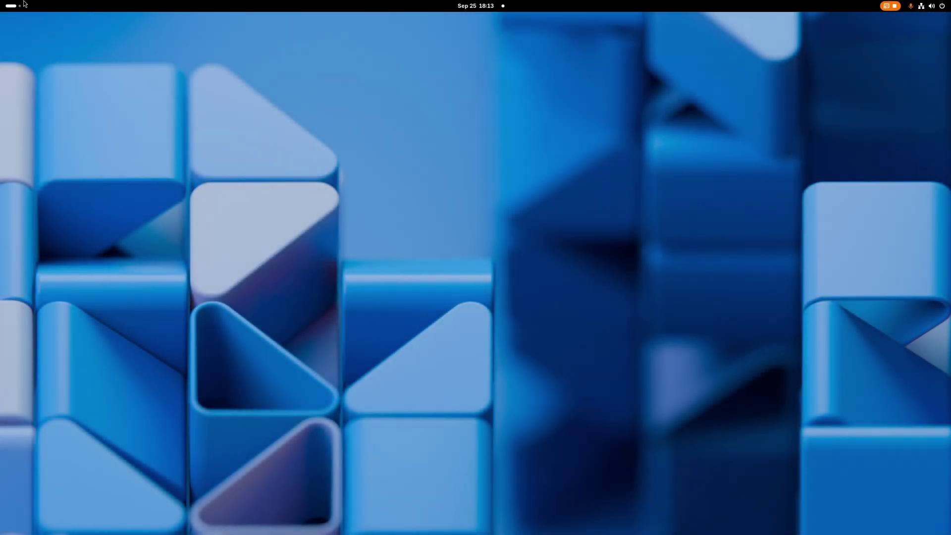
Step: Toggle the Activities overview on and off several times, leaving it open
left_click(24, 4)
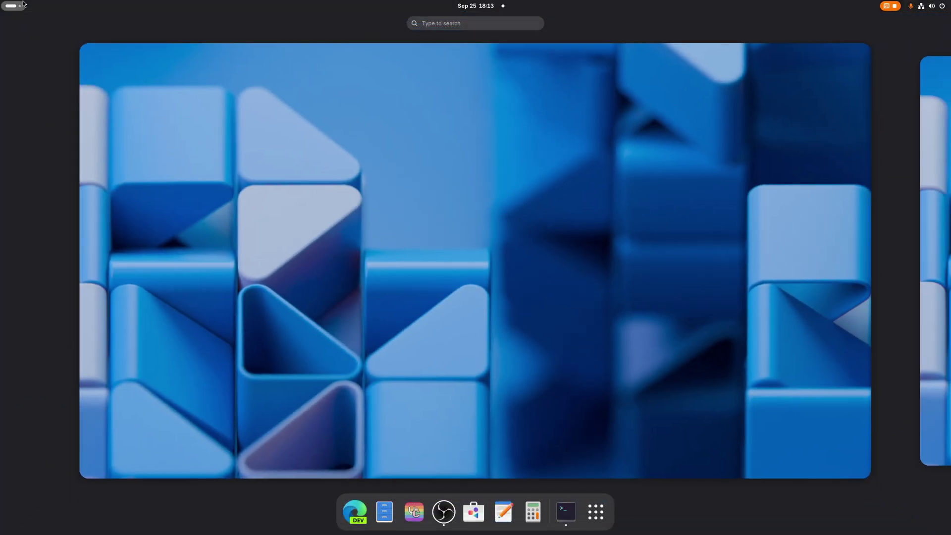
left_click(23, 4)
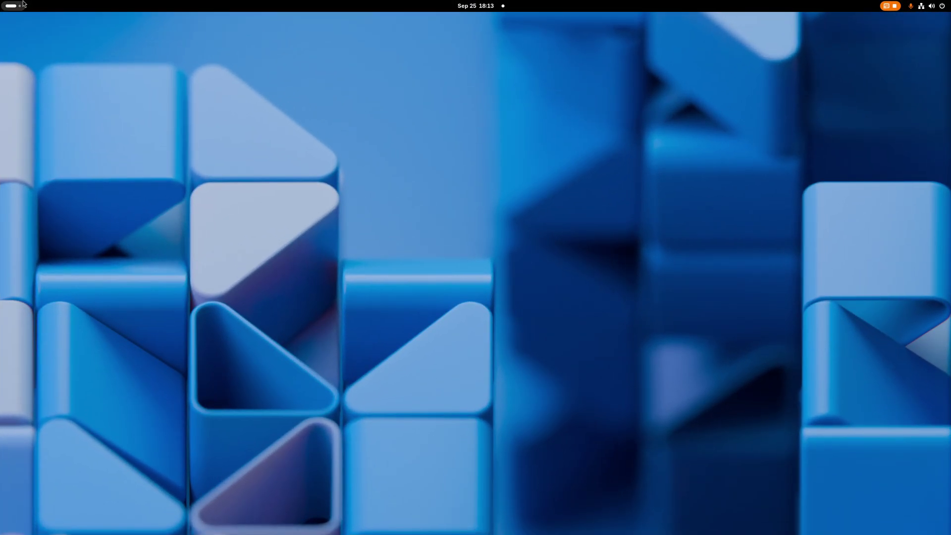
left_click(23, 4)
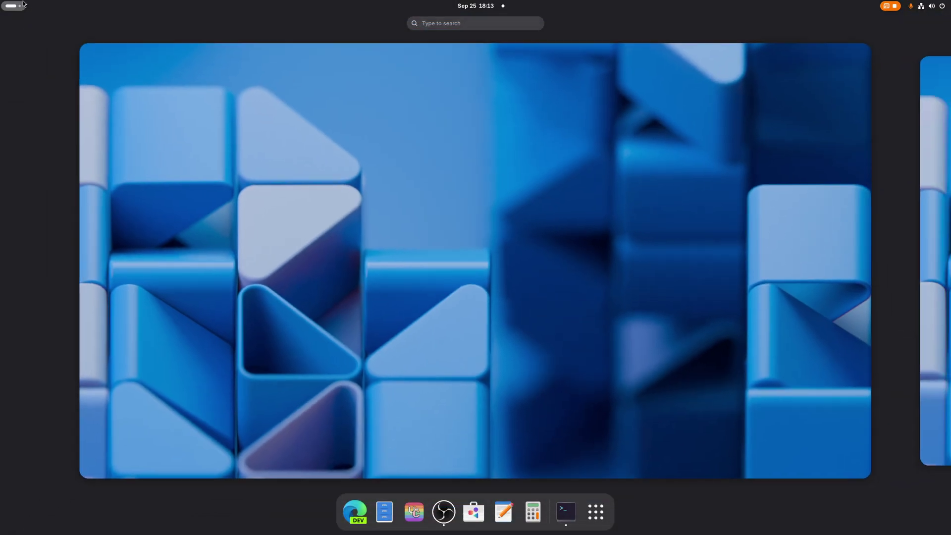
left_click(24, 4)
left_click(24, 4)
left_click(24, 4)
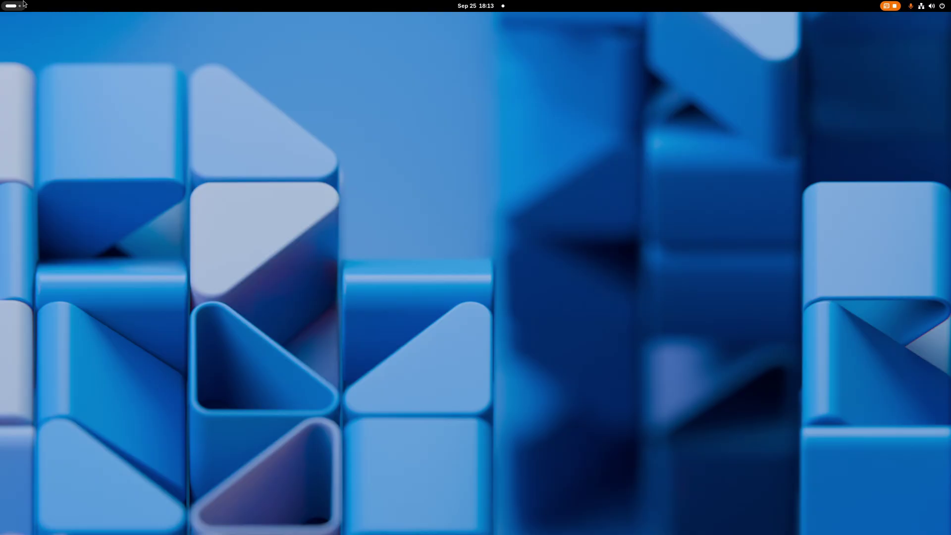
left_click(24, 5)
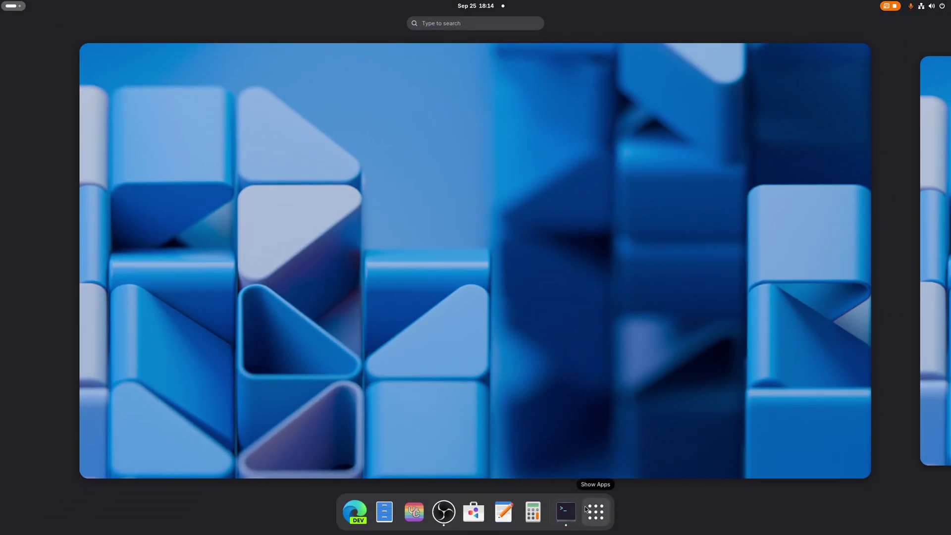
Step: Install the extension-manager package with pacman in Console, answering y to proceed
left_click(596, 512)
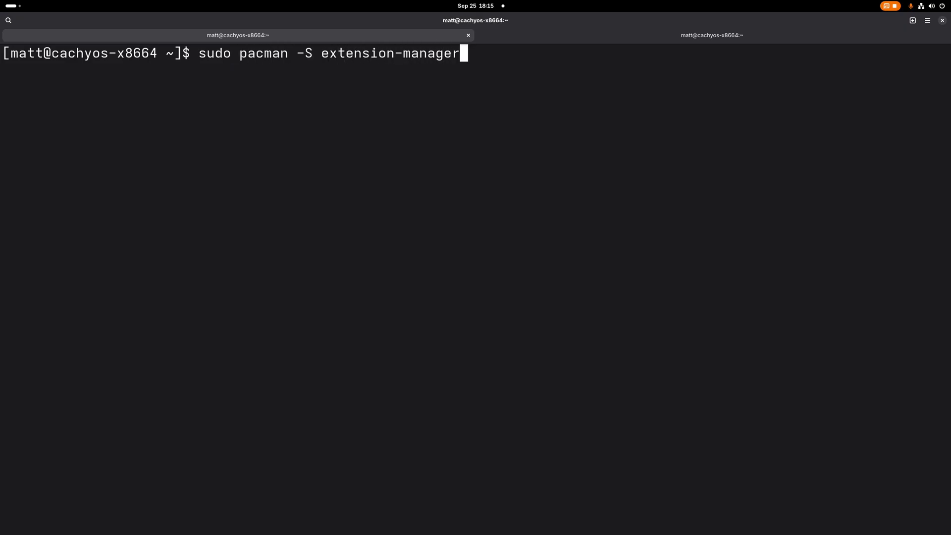
key("Return")
type("y")
key("Return")
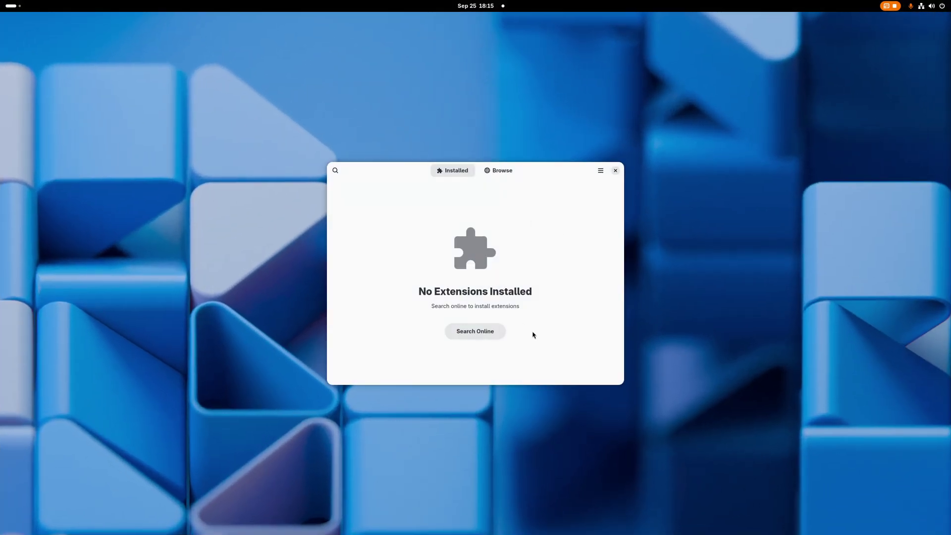
Step: Switch Extension Manager to Browse, maximize it, and turn on Dark Style
left_click(500, 171)
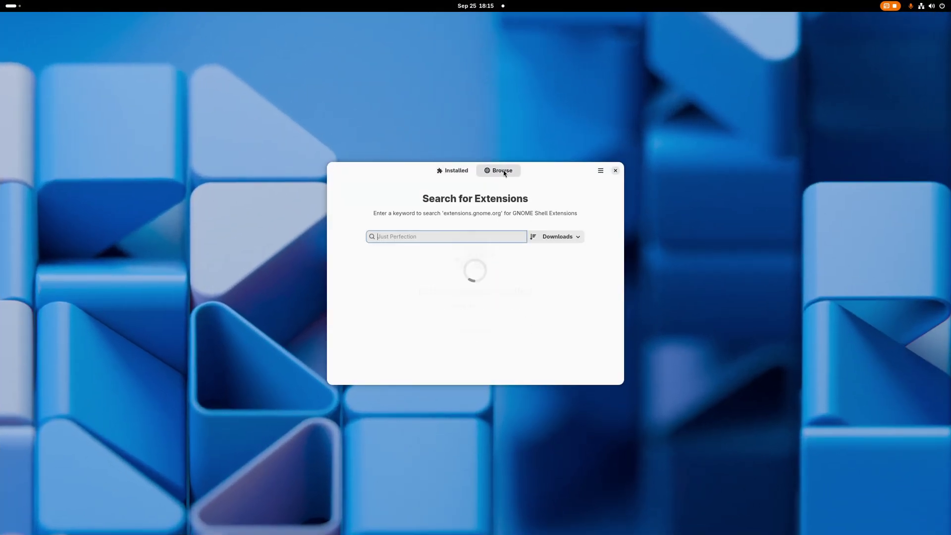
double_click(569, 172)
left_click(926, 6)
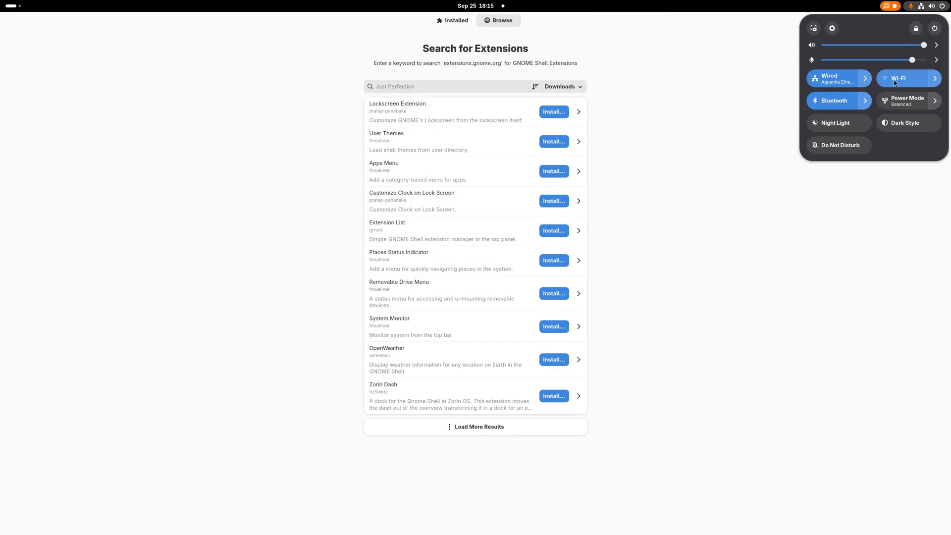
left_click(900, 123)
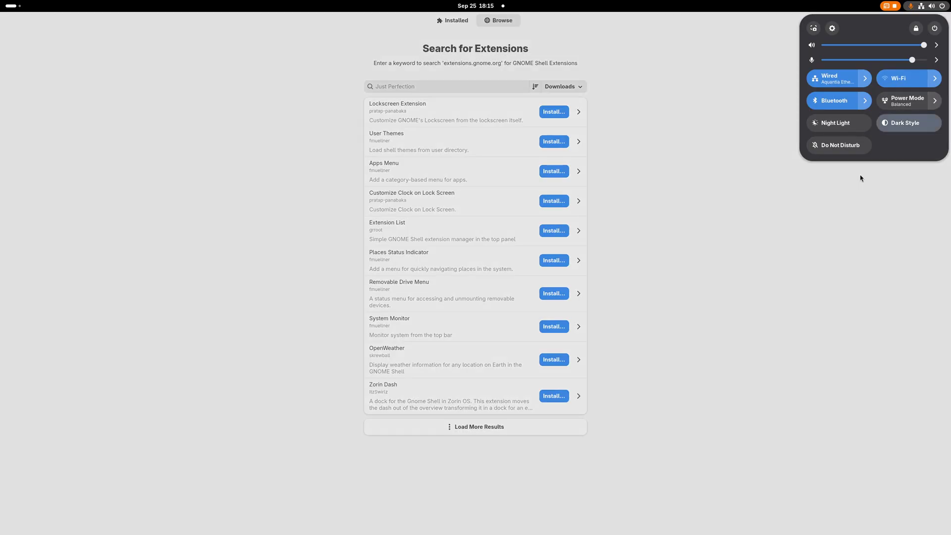
left_click(845, 198)
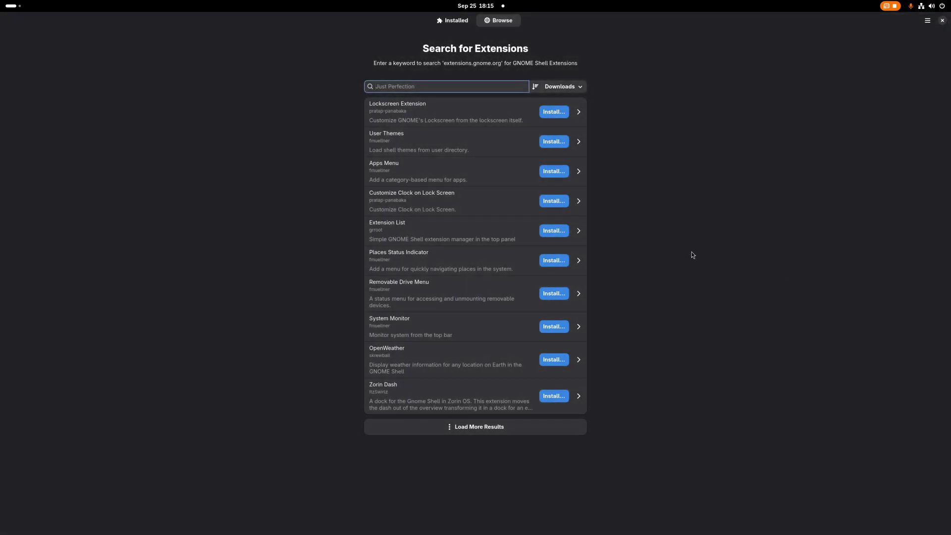
Step: Install User Themes, Extension List and OpenWeather, accepting the version warnings
left_click(553, 141)
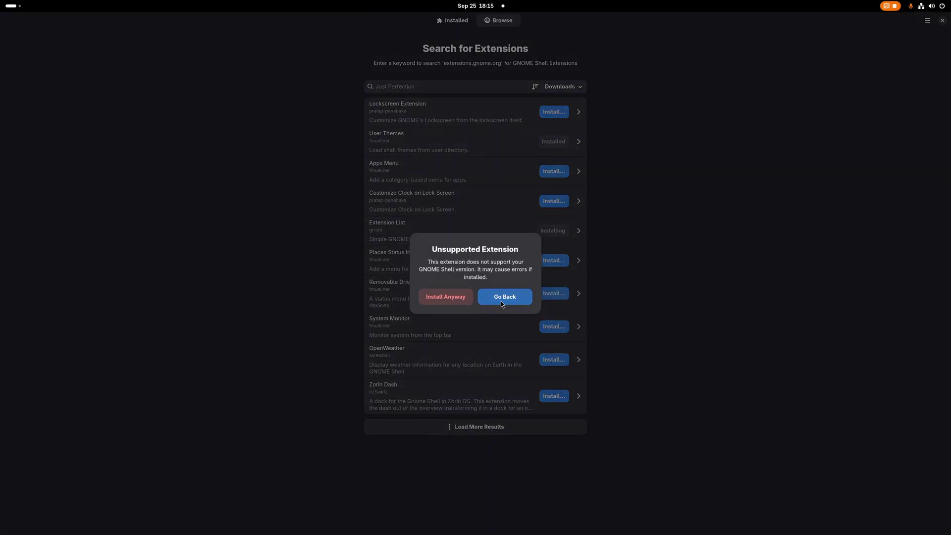
left_click(466, 297)
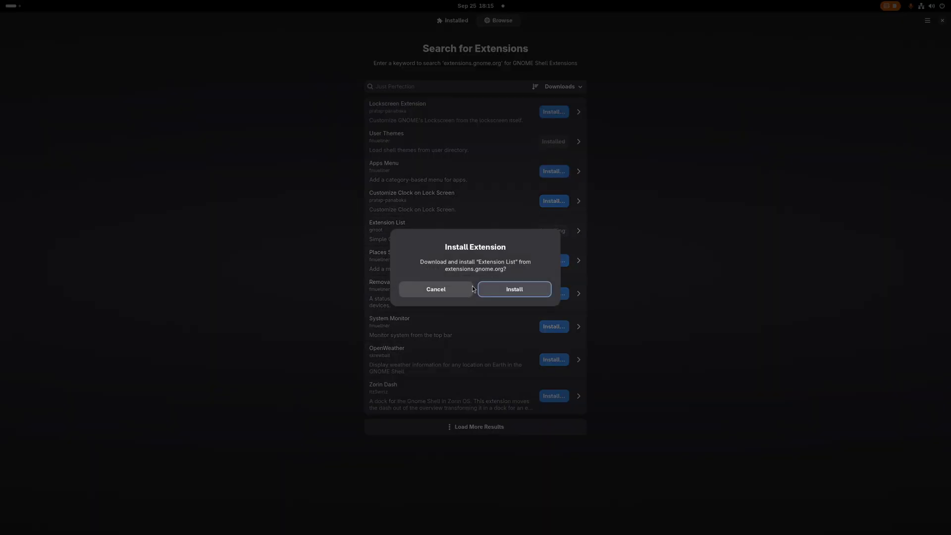
left_click(540, 287)
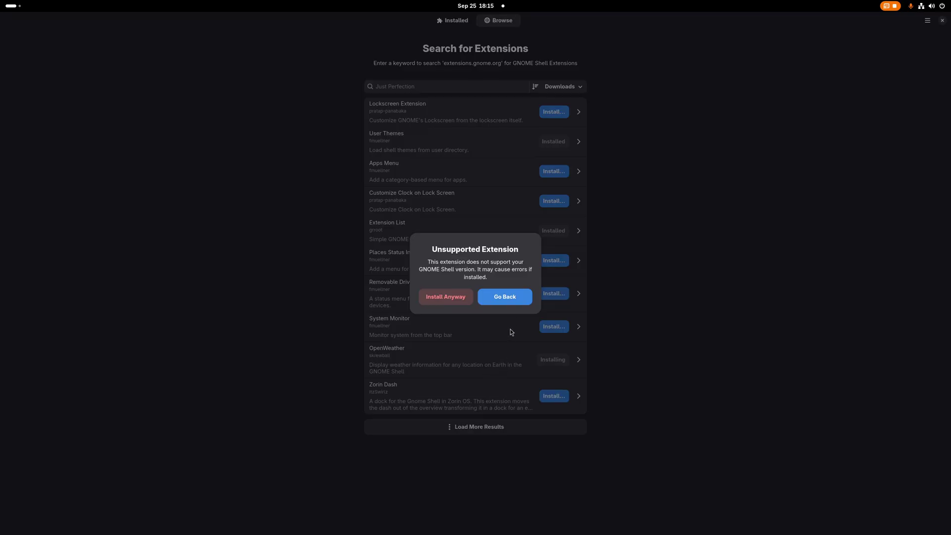
left_click(472, 300)
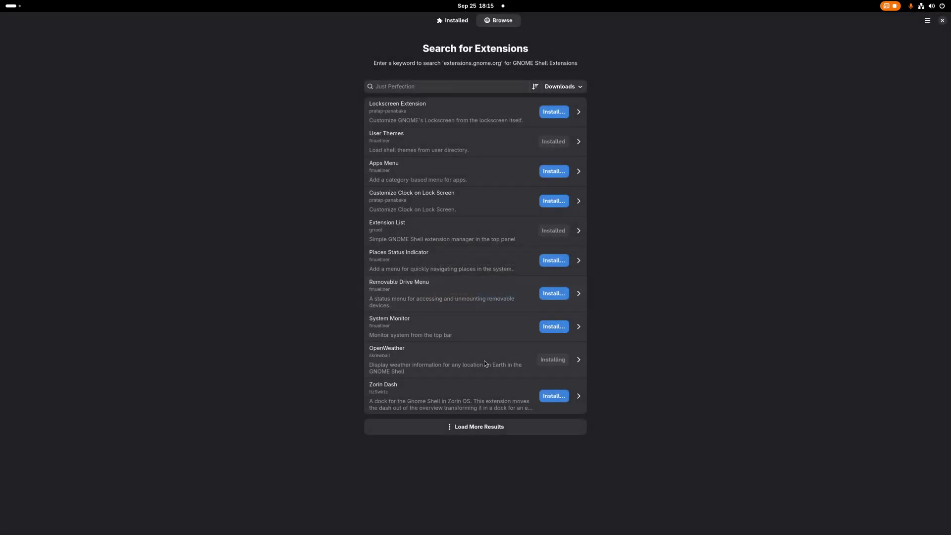
left_click(508, 293)
Step: Look at the Zorin Dash details, then sort browse results by Updated
left_click(452, 400)
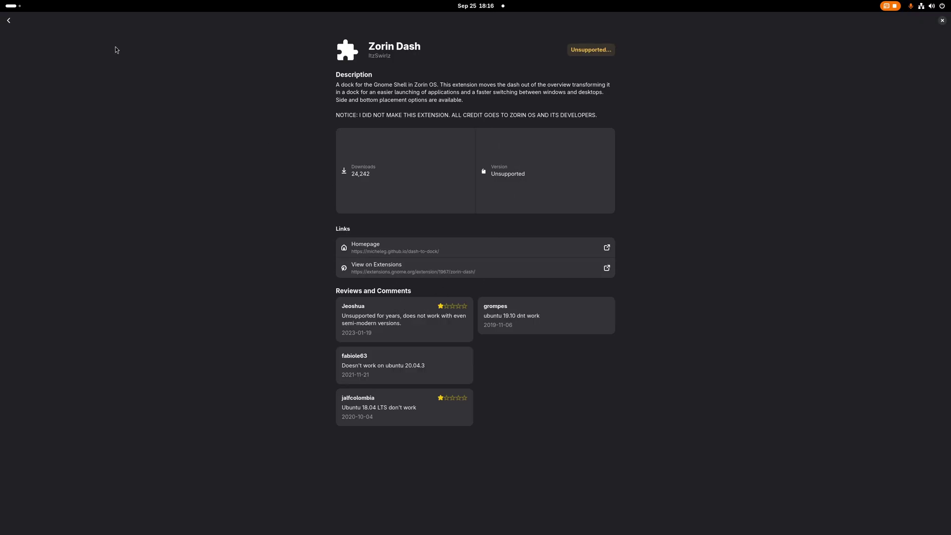
left_click(9, 21)
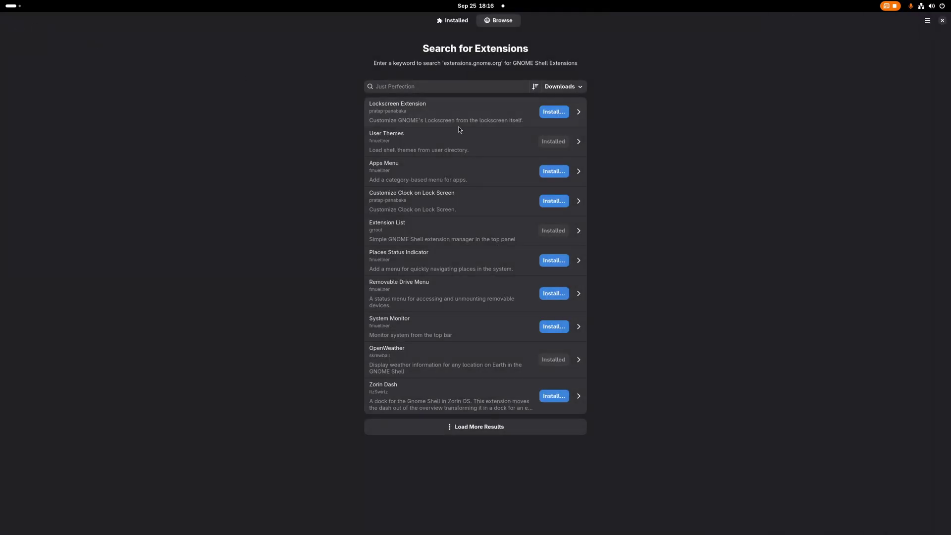
left_click(569, 87)
left_click(564, 144)
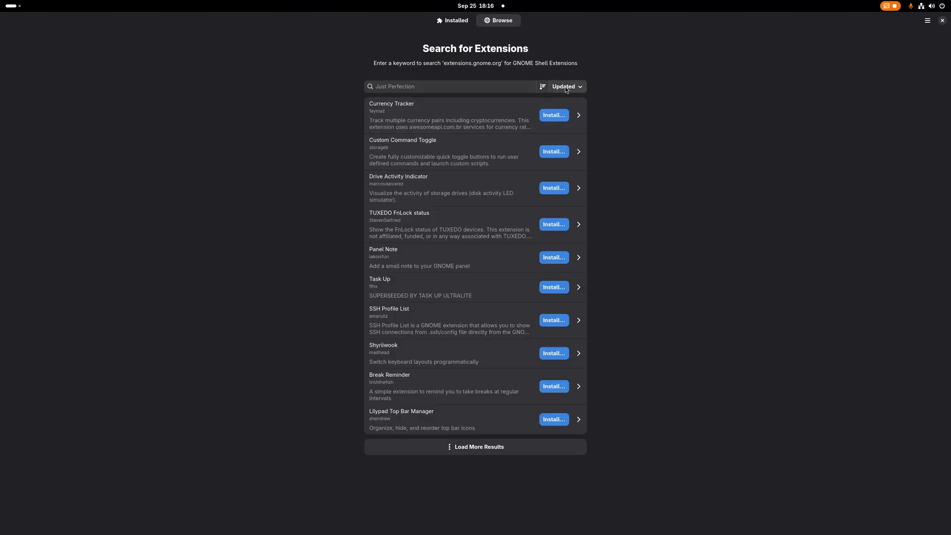
Step: Search 'app' and install AppIndicator and KStatusNotifierItem Support
left_click(425, 88)
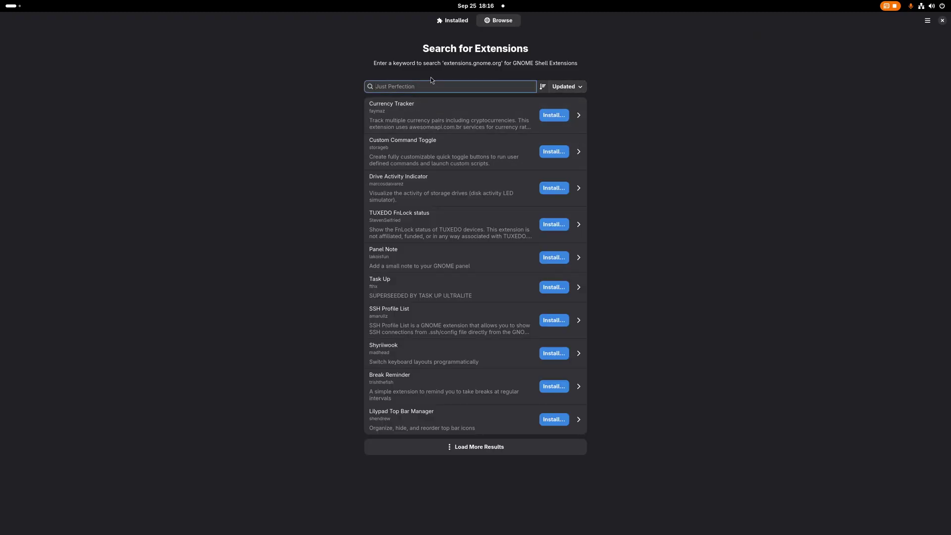
type("appli")
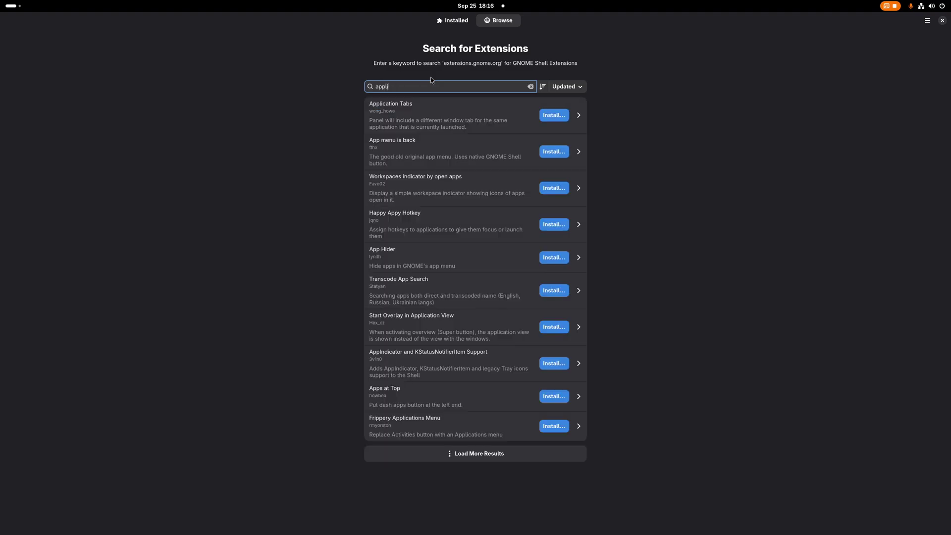
left_click(553, 364)
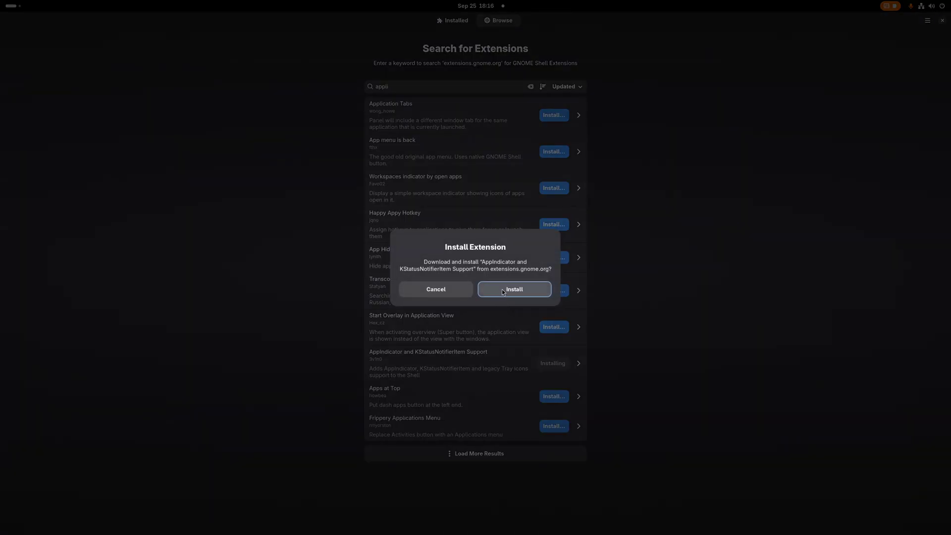
left_click(502, 290)
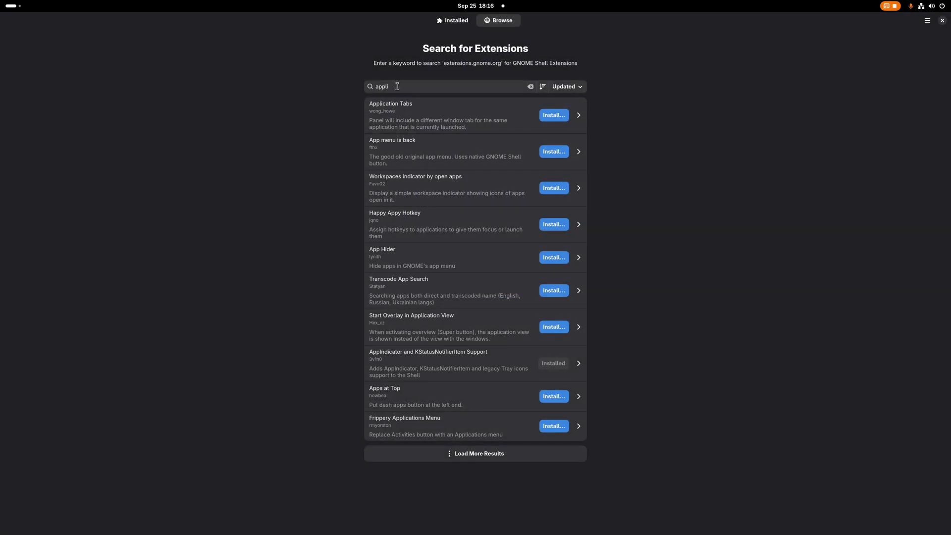
Step: Search 'dash' and install Dash to Panel and Dash to Dock
key("ctrl+f")
type("dash")
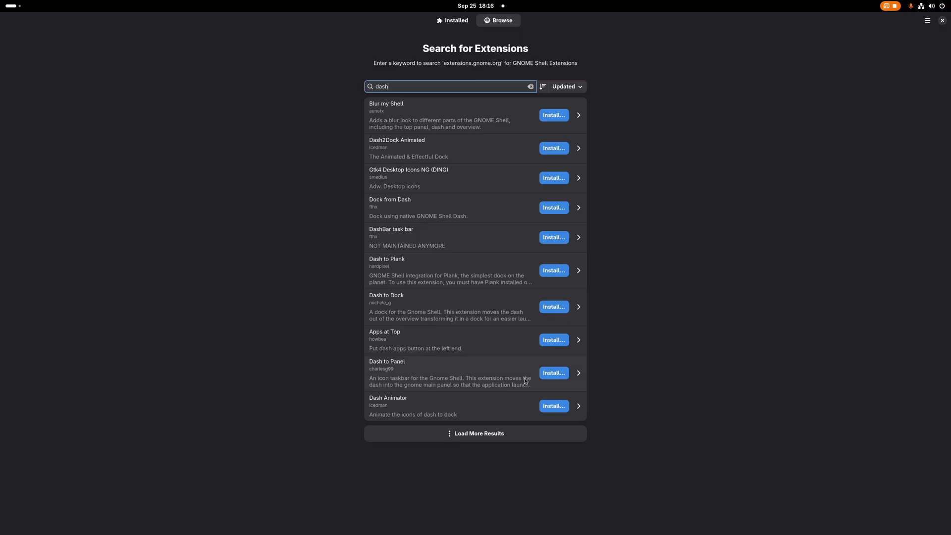
left_click(548, 373)
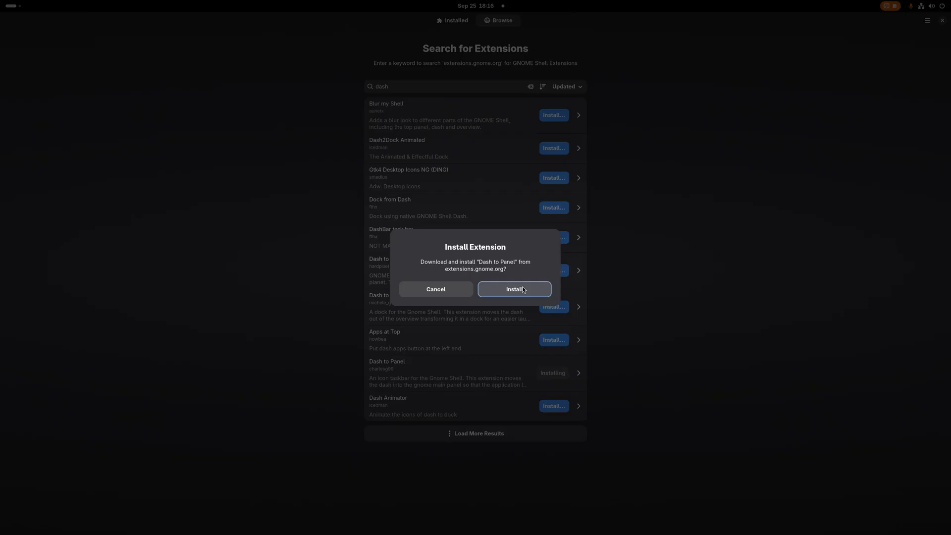
left_click(520, 289)
left_click(544, 299)
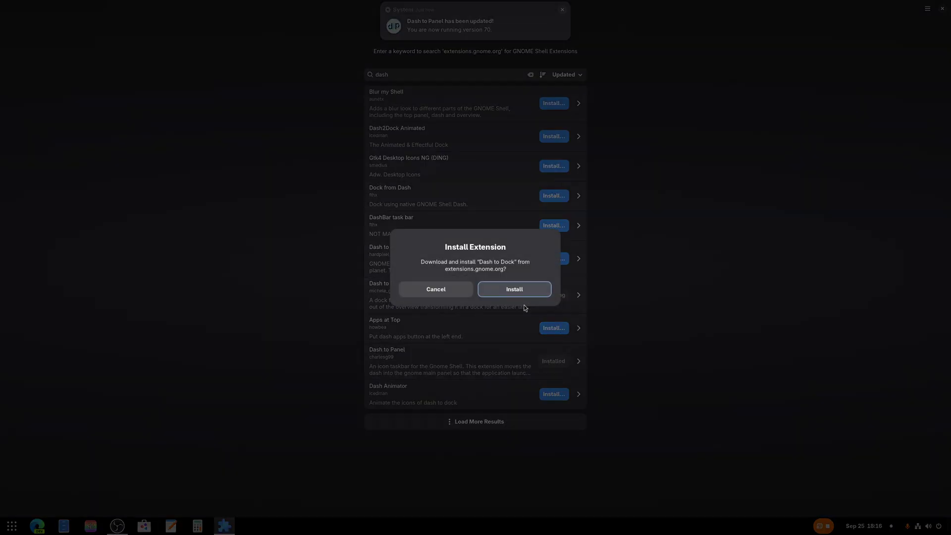
left_click(520, 290)
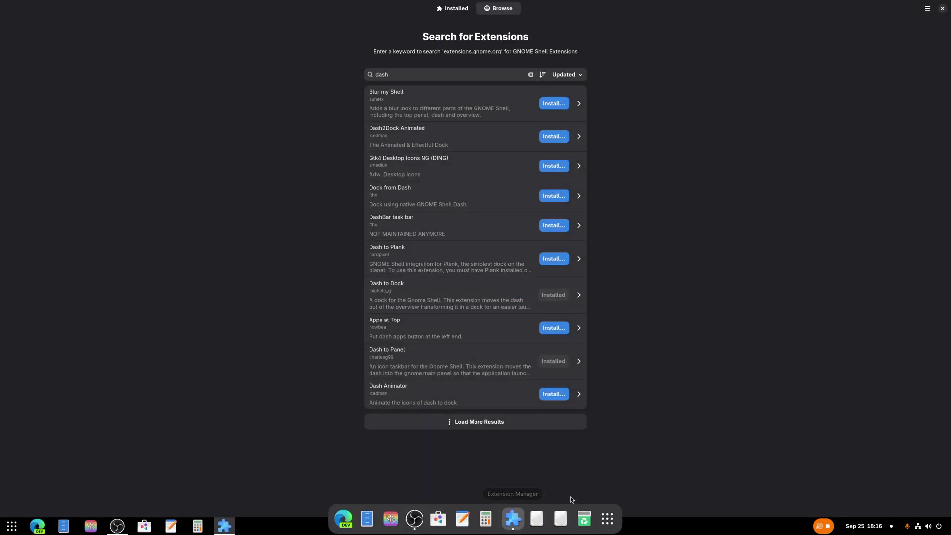
Step: Search 'arcmenu', install ArcMenu, and try its taskbar menu
left_click(410, 75)
type("arcmenu")
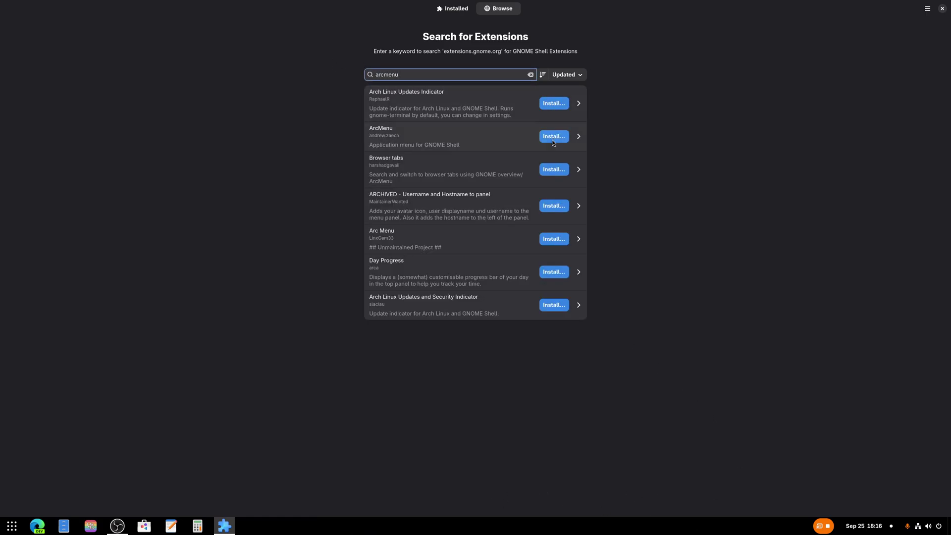
left_click(553, 136)
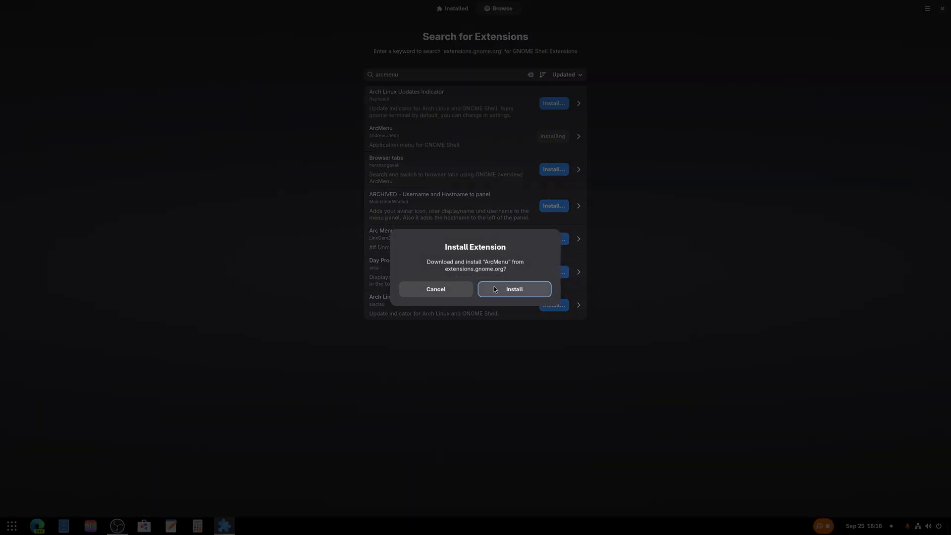
left_click(489, 289)
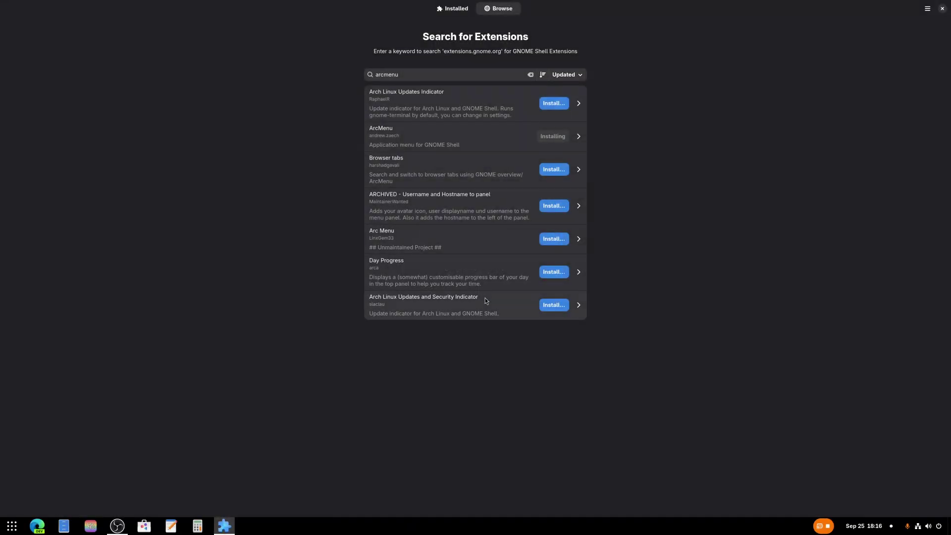
left_click(33, 526)
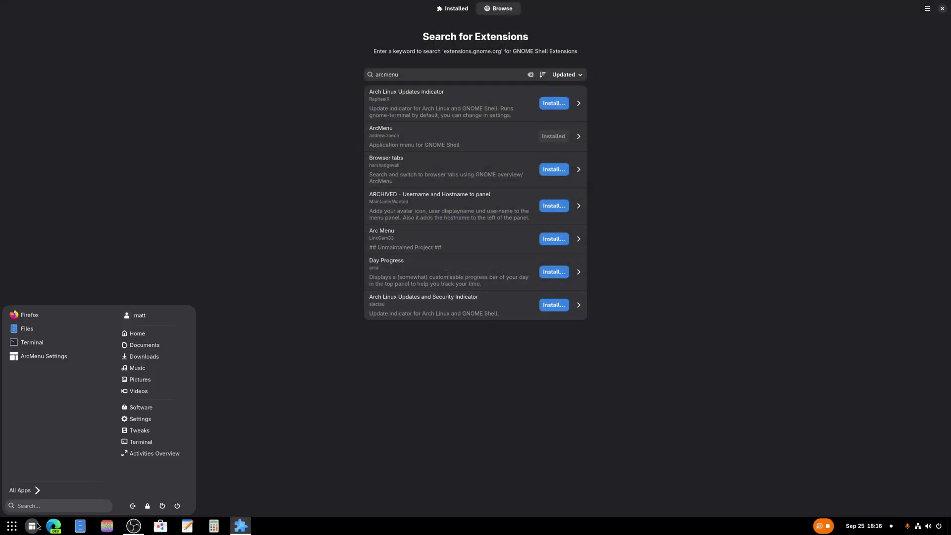
left_click(37, 526)
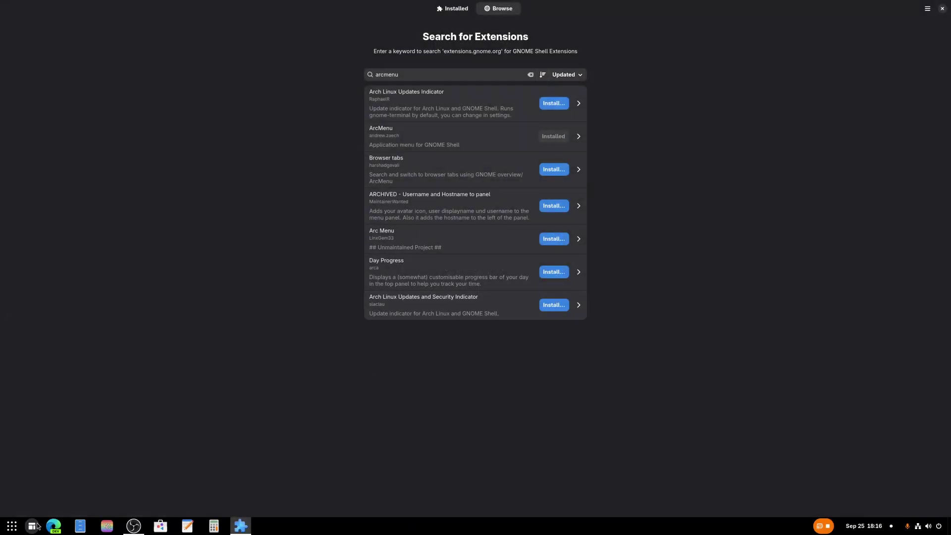
Step: Replace the search with 'ju' to find Just Perfection
triple_click(394, 77)
type("just")
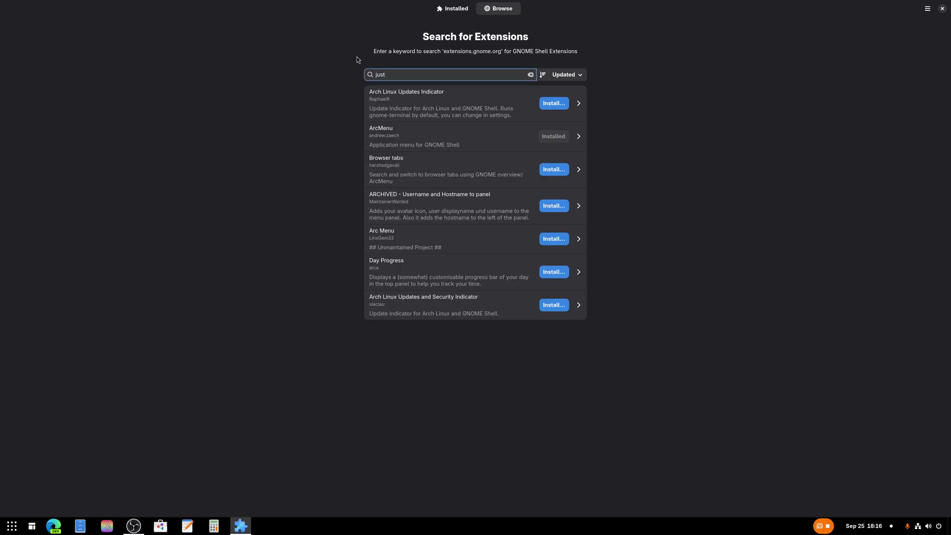
type(" per")
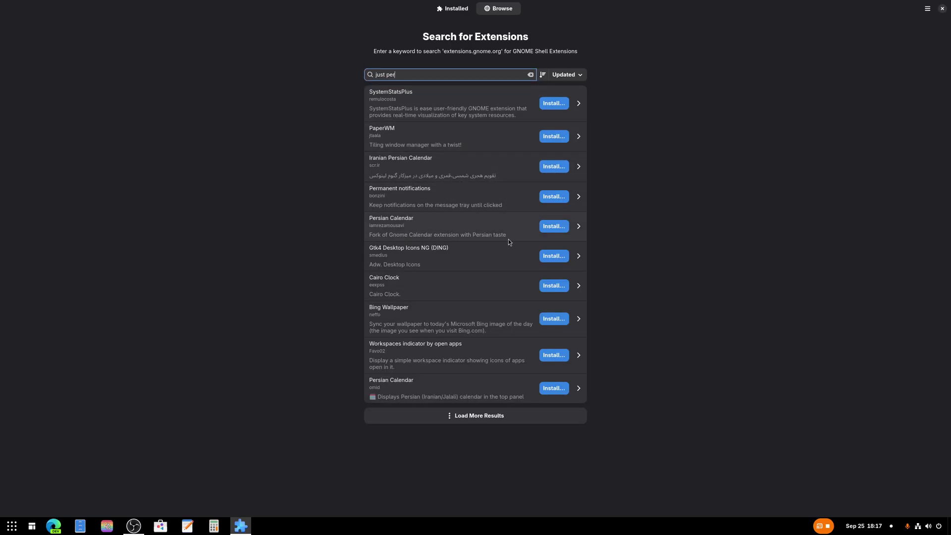
type("fect")
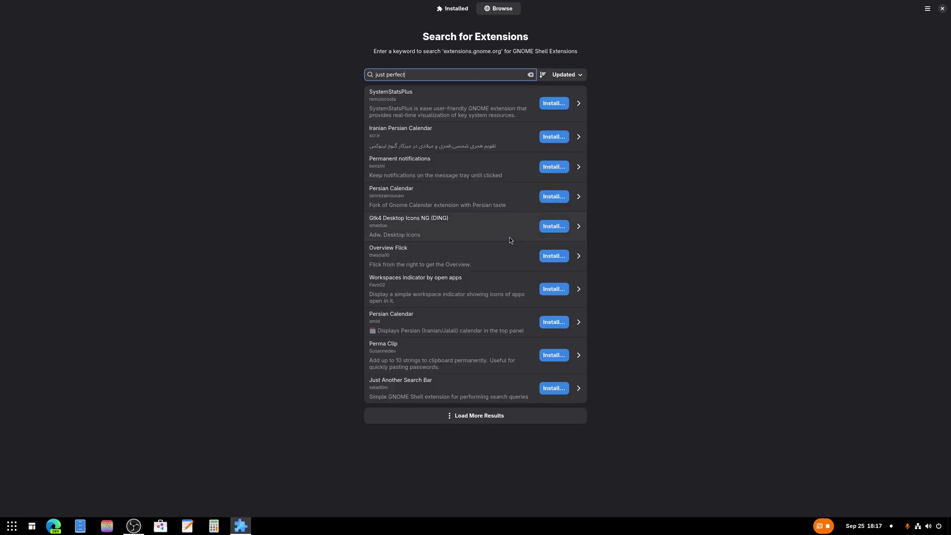
key("BackSpace")
key("BackSpace")
key("BackSpace")
key("BackSpace")
key("BackSpace")
key("BackSpace")
key("BackSpace")
key("BackSpace")
key("BackSpace")
key("BackSpace")
key("BackSpace")
key("BackSpace")
type("just")
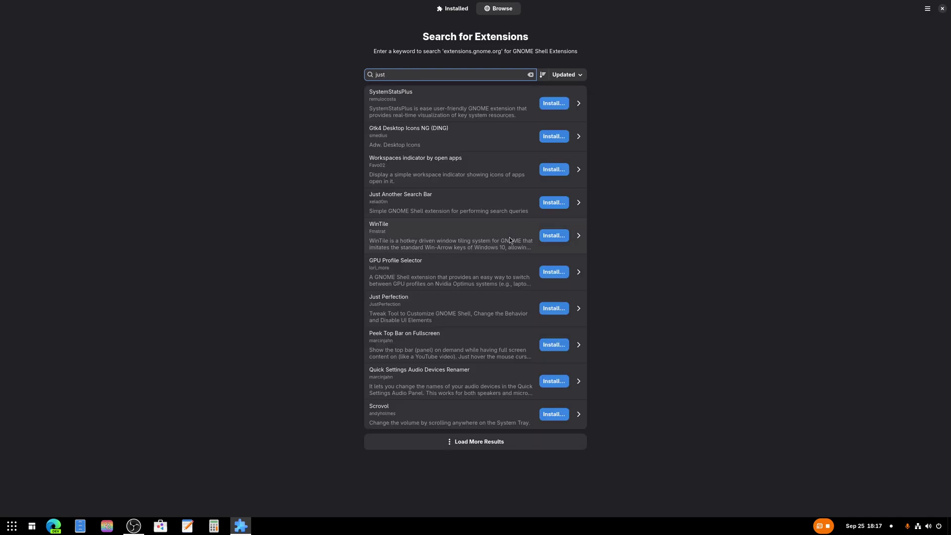
Step: Sort results by Downloads and install Just Perfection
left_click(581, 77)
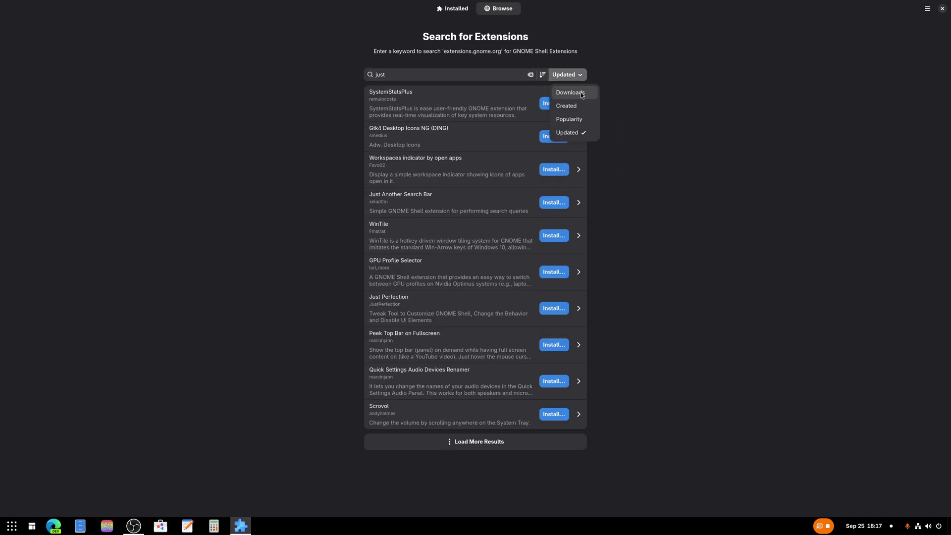
left_click(583, 94)
left_click(554, 103)
left_click(514, 292)
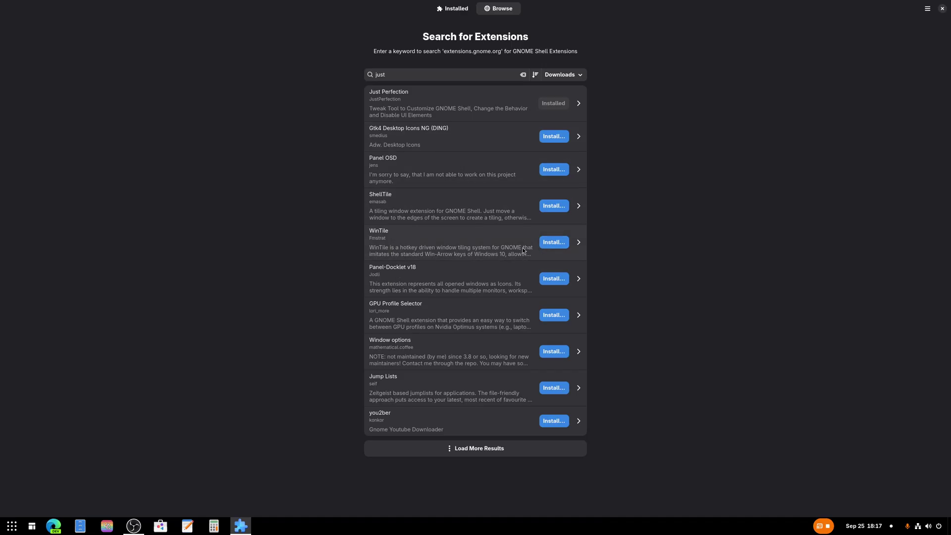
Step: Search 'tile', install Tiling Shell despite being unsupported, then search 'blur'
double_click(399, 77)
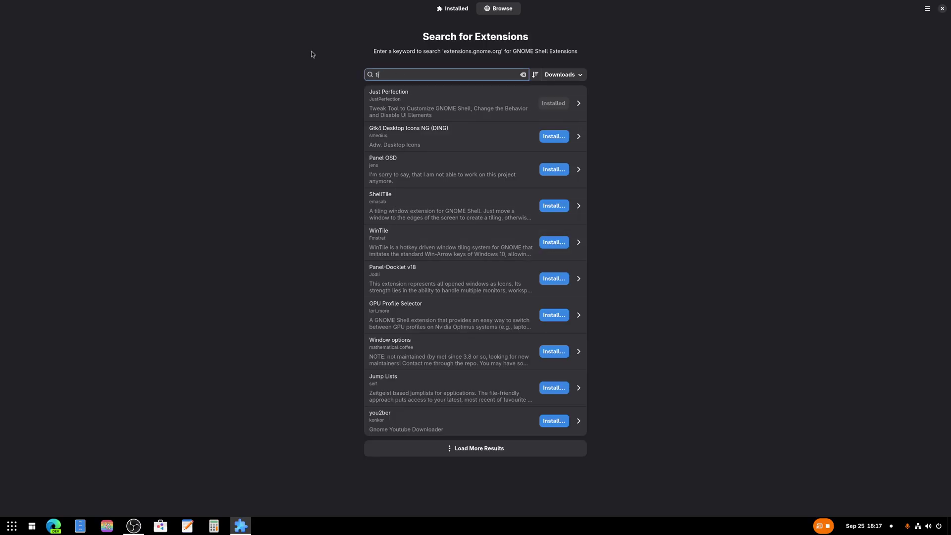
type("tile")
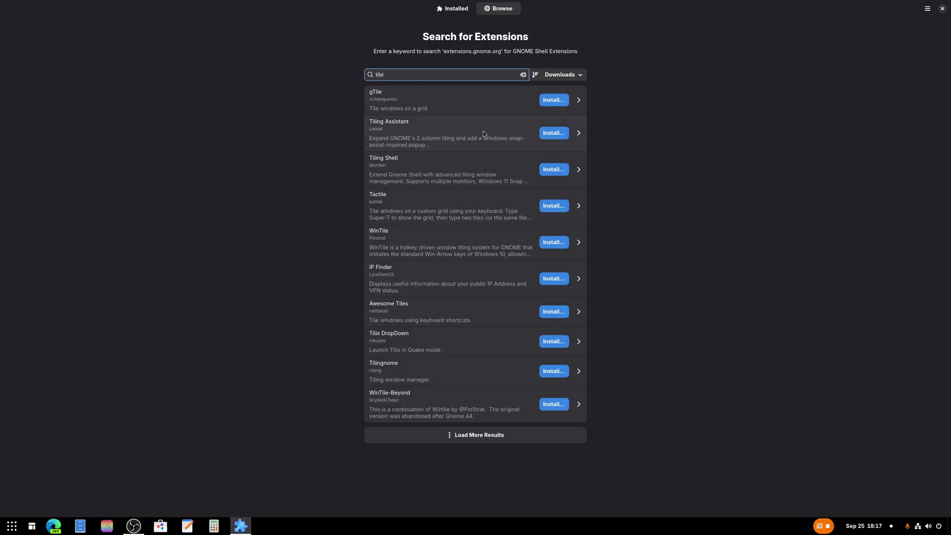
left_click(553, 170)
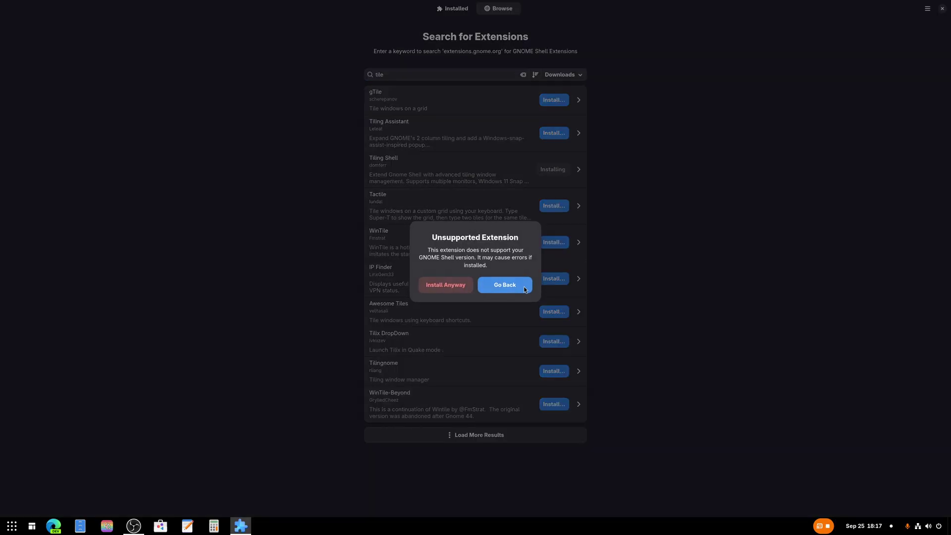
left_click(461, 286)
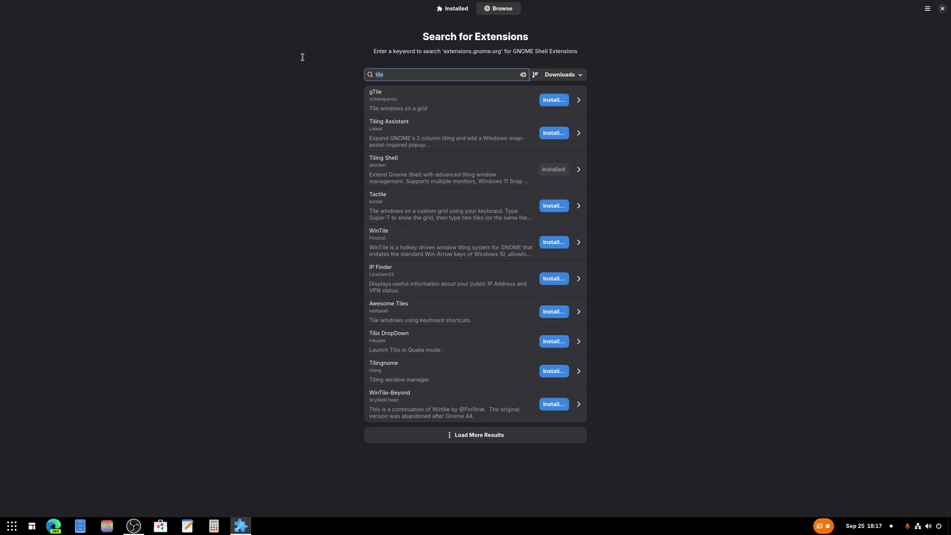
type("blur")
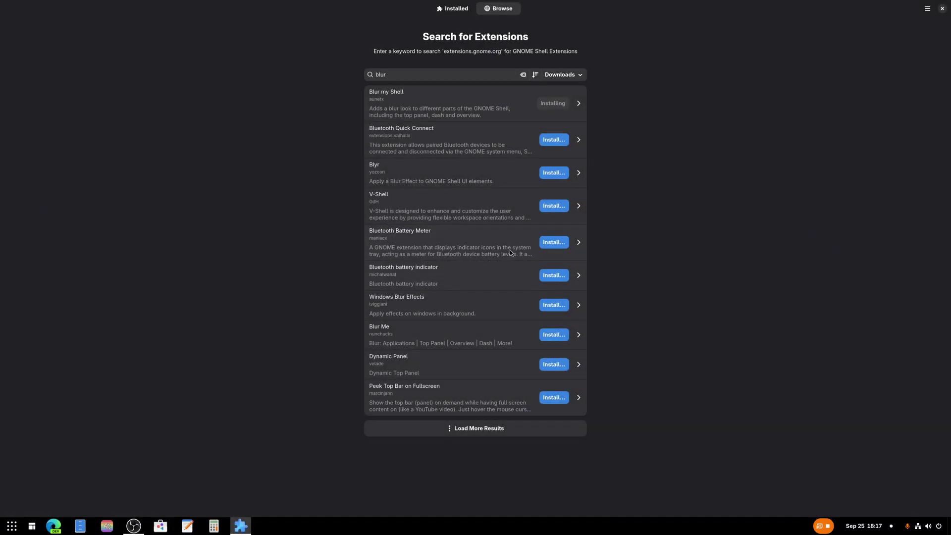
Step: Close Extension Manager and open a maximized Files window with hidden files shown
left_click(943, 10)
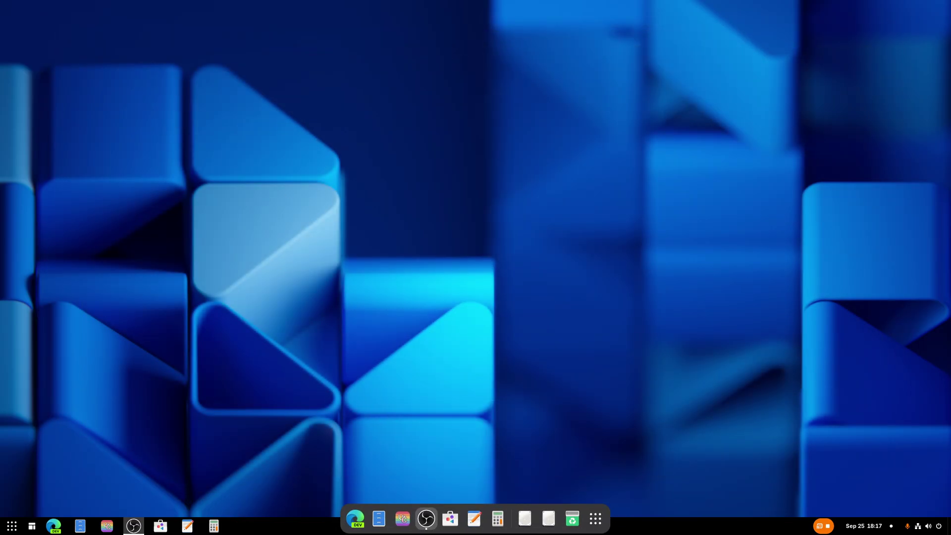
left_click(378, 520)
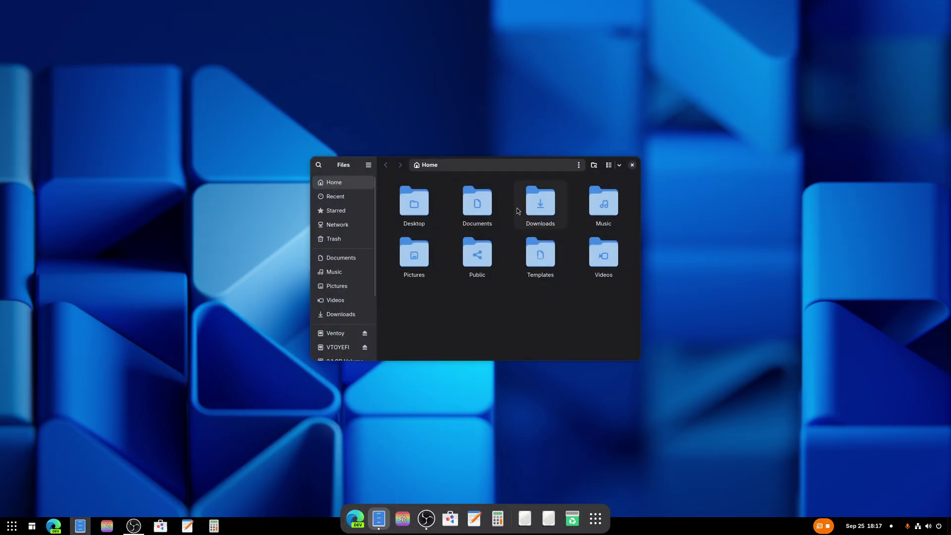
key("ctrl+h")
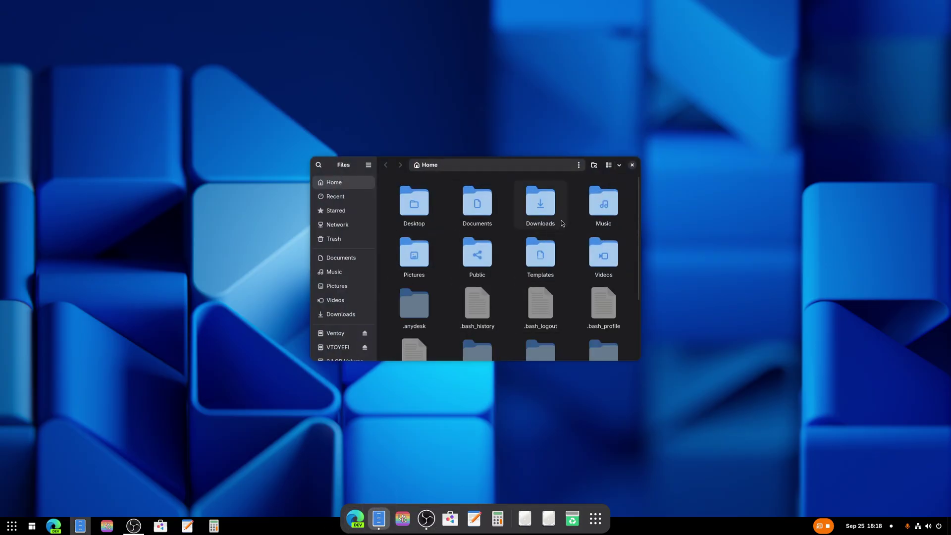
left_click_drag(396, 165, 396, 4)
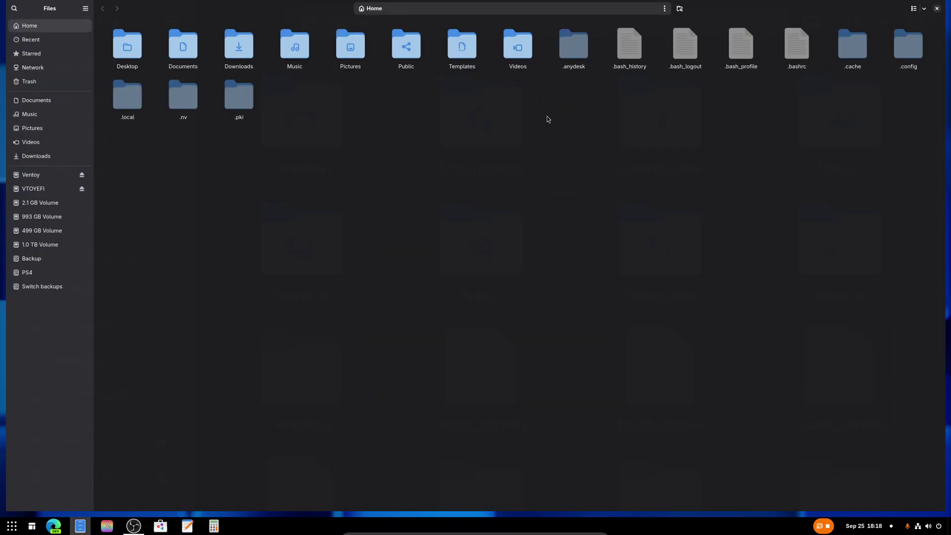
Step: Browse into .local/share/gnome-shell/extensions and the AppIndicator extension's schemas folder
double_click(133, 111)
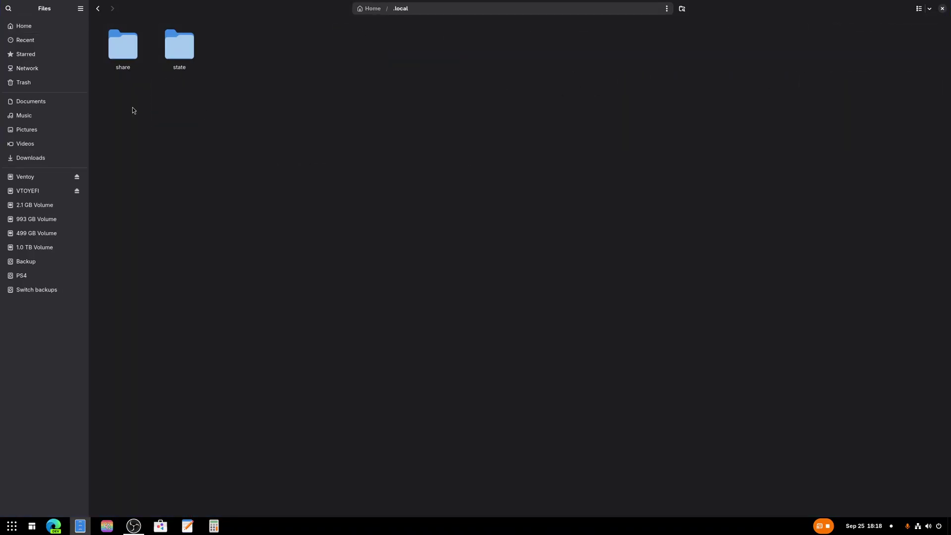
double_click(135, 56)
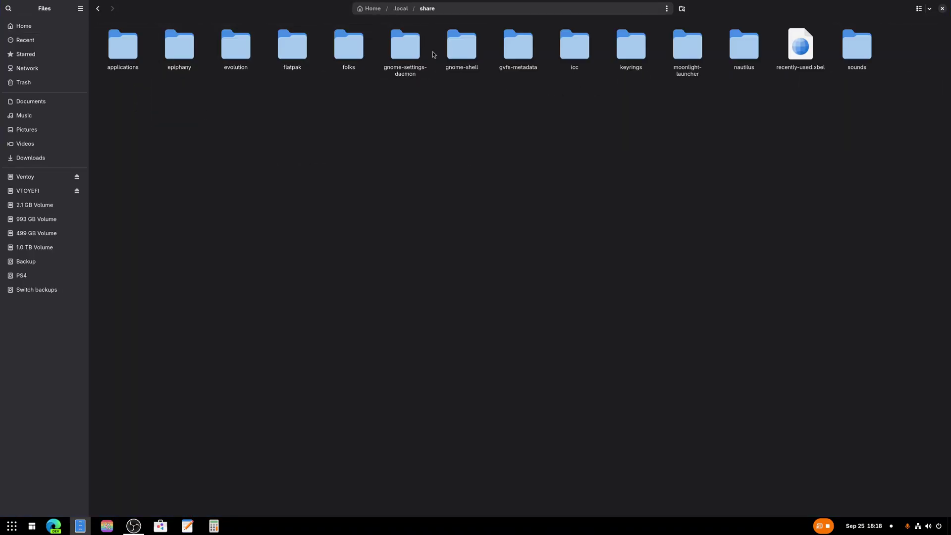
double_click(449, 52)
double_click(181, 51)
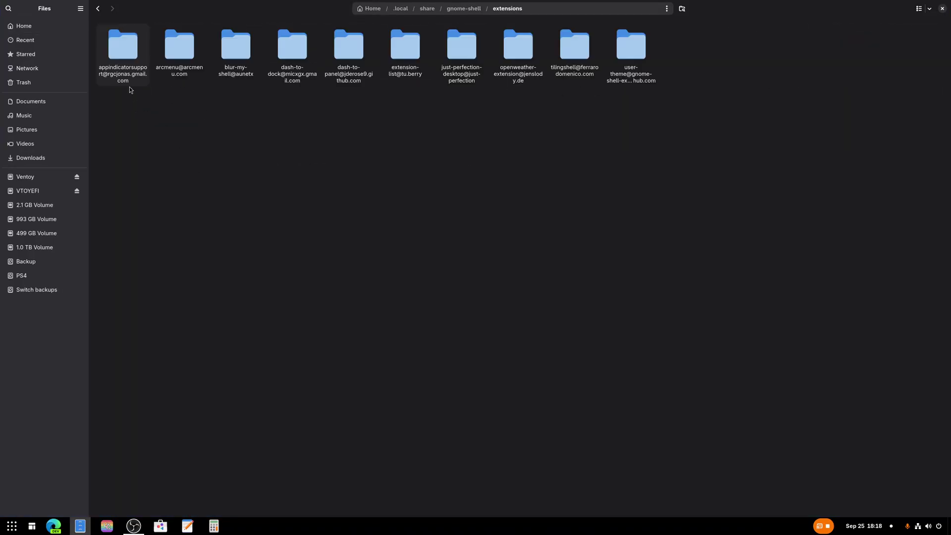
double_click(121, 70)
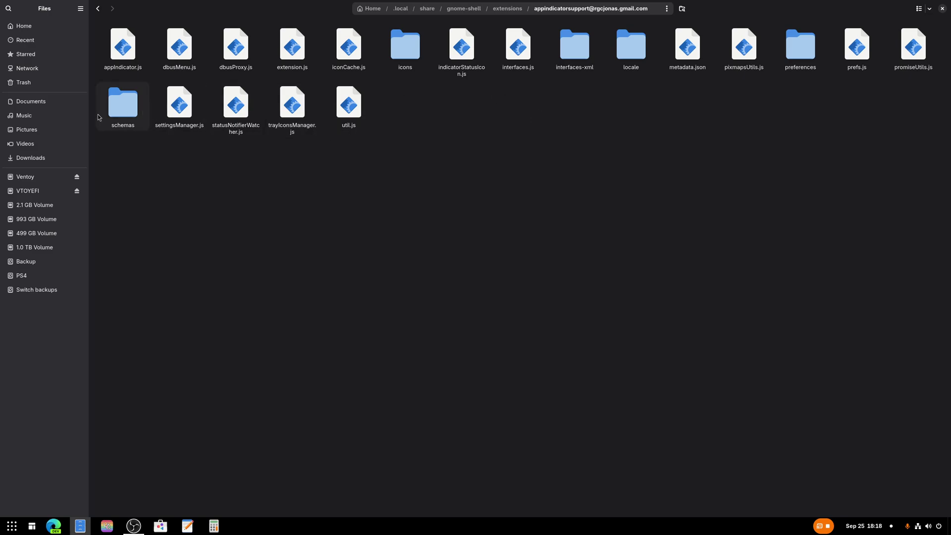
double_click(123, 104)
Step: View the AppIndicator metadata.json in Firefox, then return to the extensions folder
left_click(602, 9)
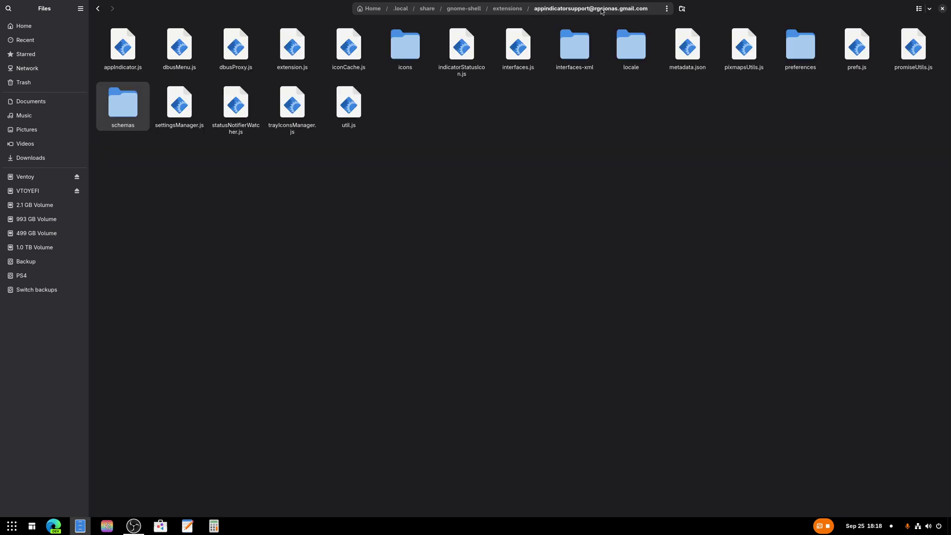
right_click(672, 61)
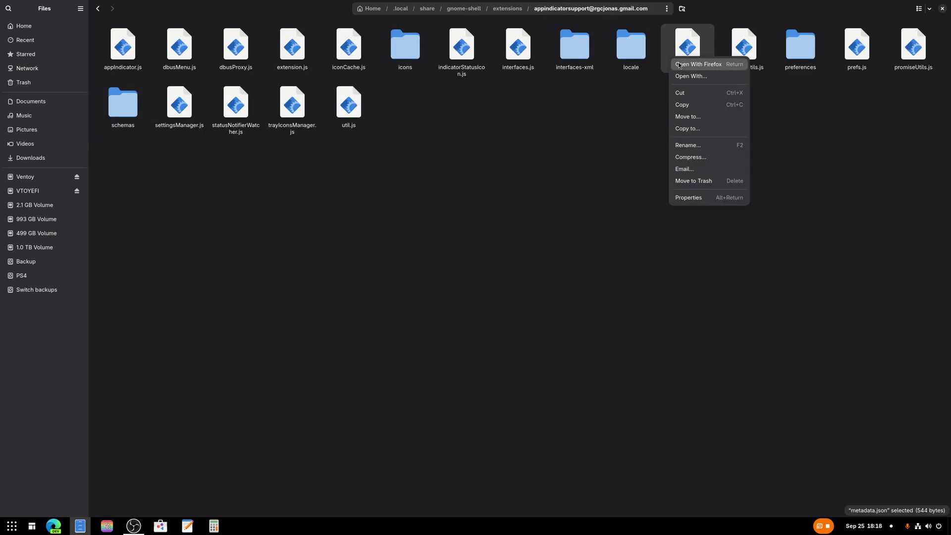
left_click(674, 64)
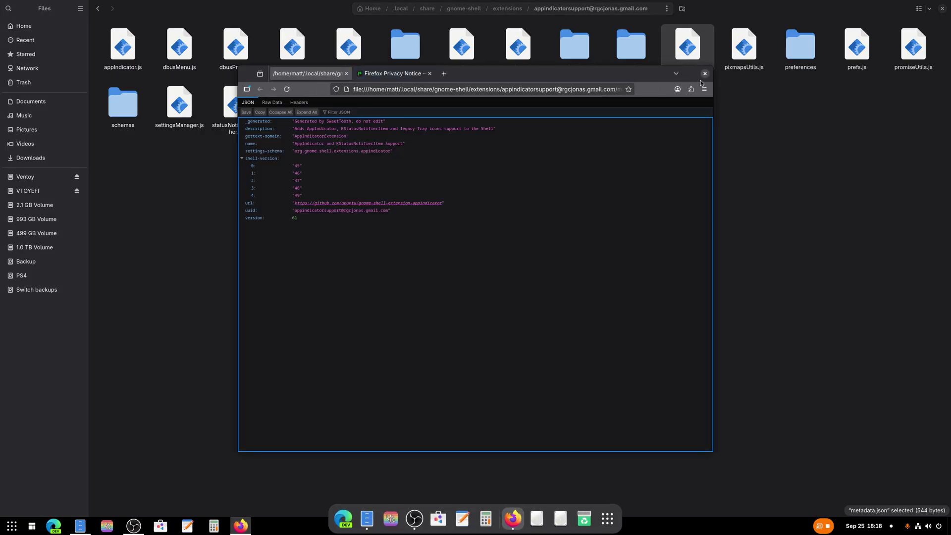
left_click(705, 74)
right_click(697, 61)
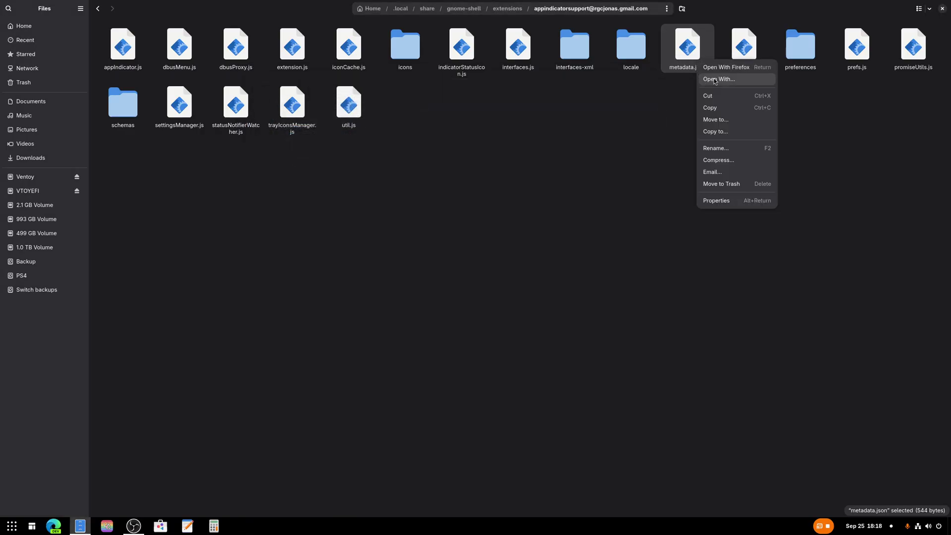
left_click(585, 123)
left_click(508, 9)
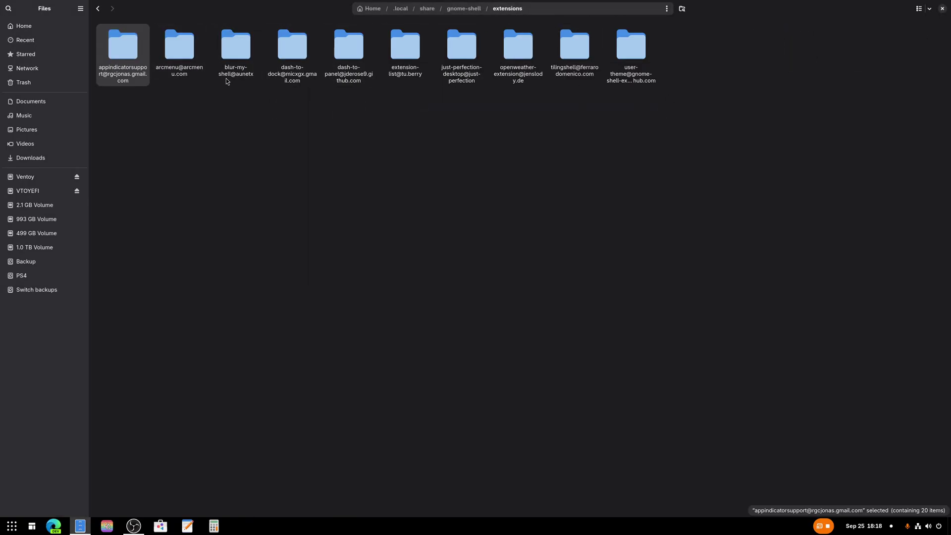
Step: Open Blur my Shell's metadata.json in a maximized Text Editor, set as default for JSON
double_click(240, 56)
right_click(578, 76)
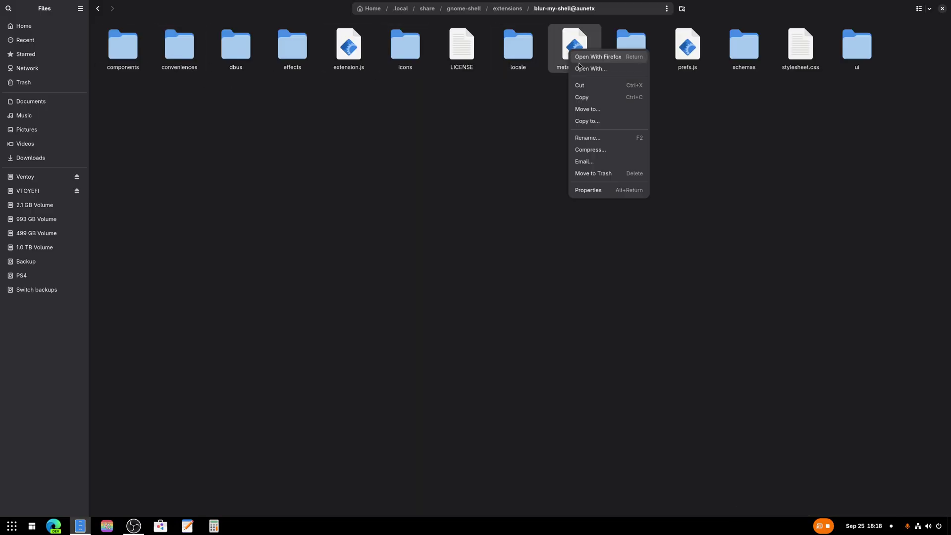
left_click(590, 69)
scroll(460, 257, "down", 10)
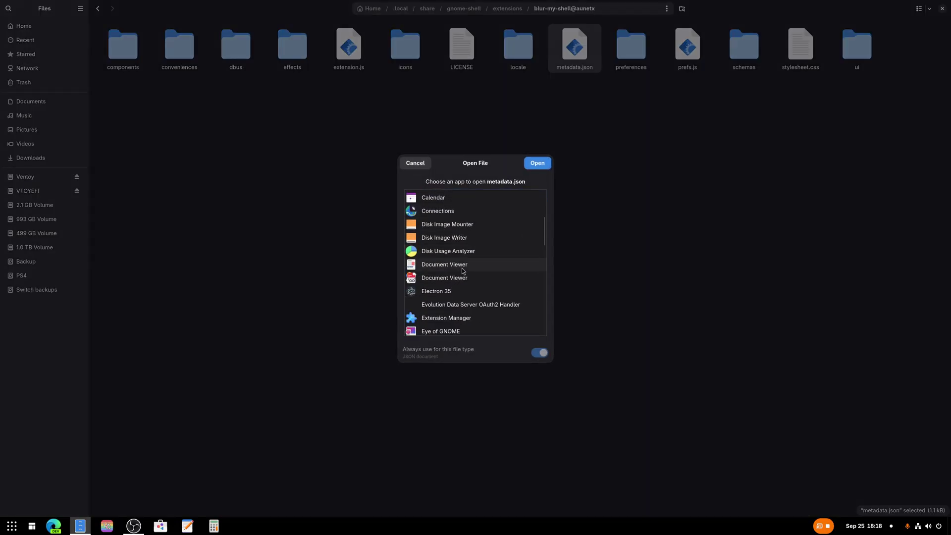
scroll(463, 268, "up", 2)
scroll(463, 268, "down", 6)
left_click(462, 240)
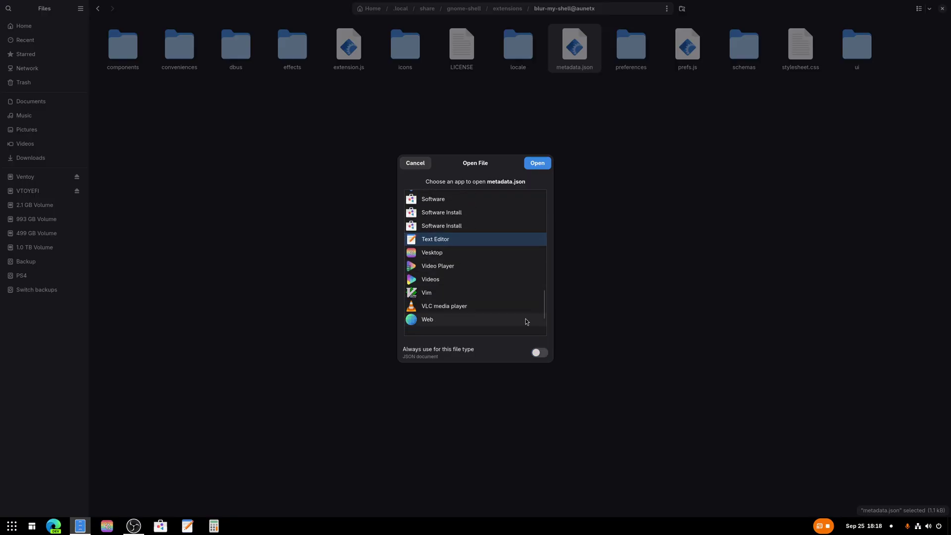
left_click(540, 352)
left_click(536, 163)
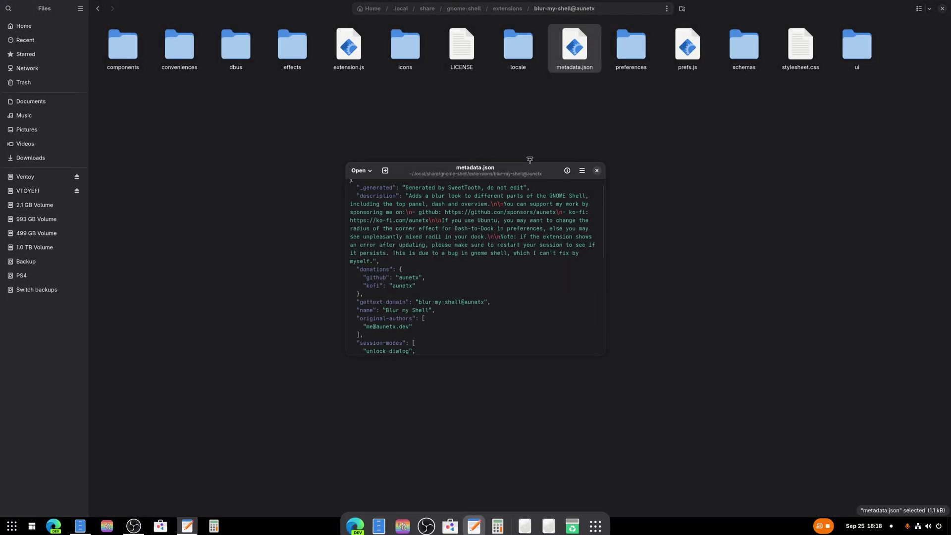
double_click(507, 176)
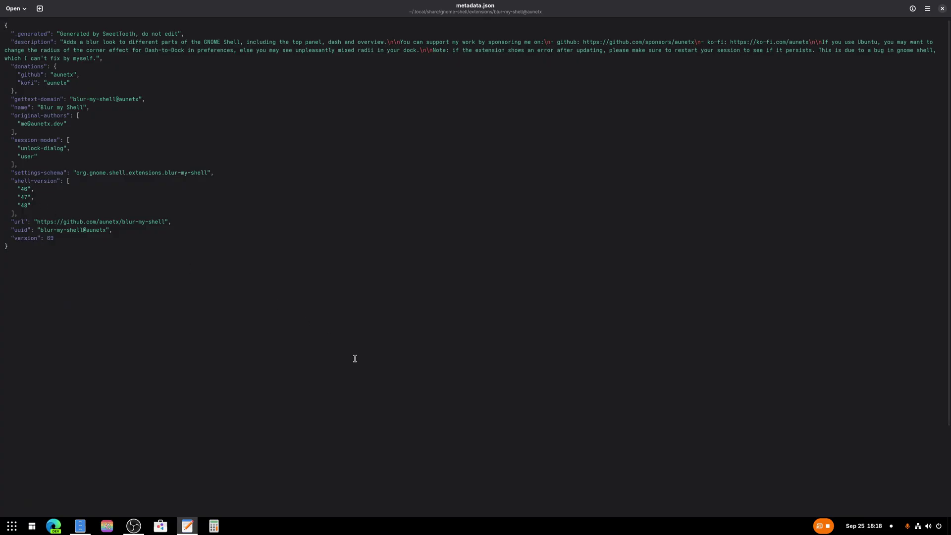
Step: Enlarge the text, change version 69 to 70, add "49" to shell-version, and save
key("ctrl+plus")
key("ctrl+plus")
key("ctrl+plus")
key("ctrl+plus")
key("ctrl+plus")
key("ctrl+plus")
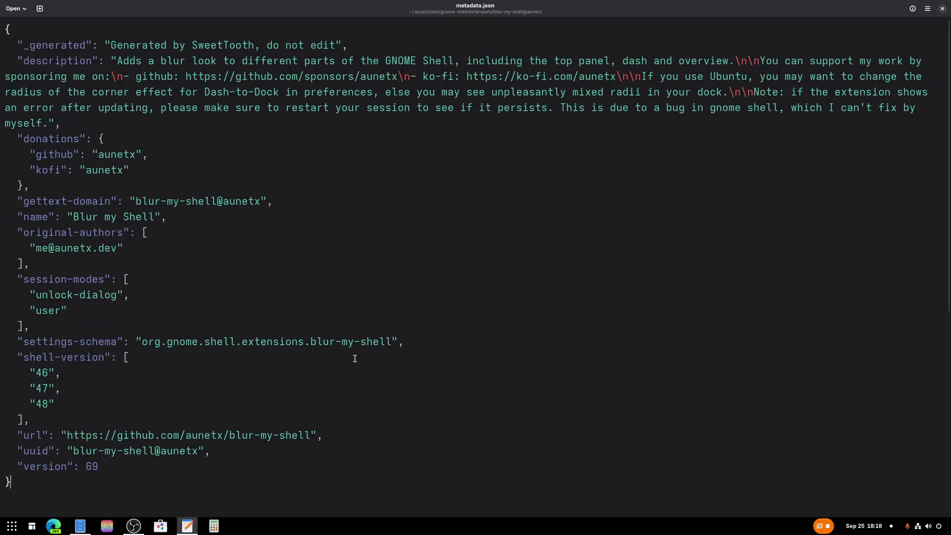
key("ctrl+plus")
left_click(106, 307)
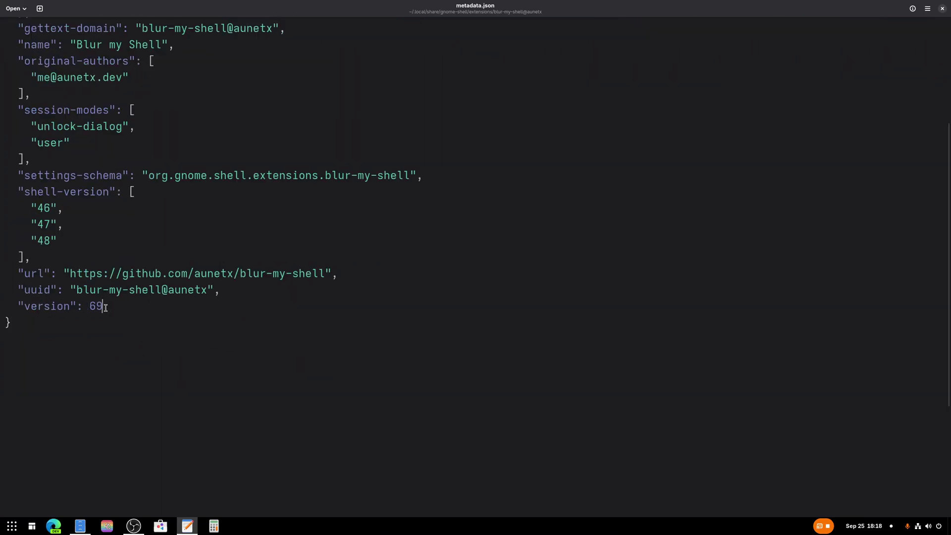
key("BackSpace")
key("BackSpace")
type("70")
key("Up")
key("Up")
key("Return")
type("\"49")
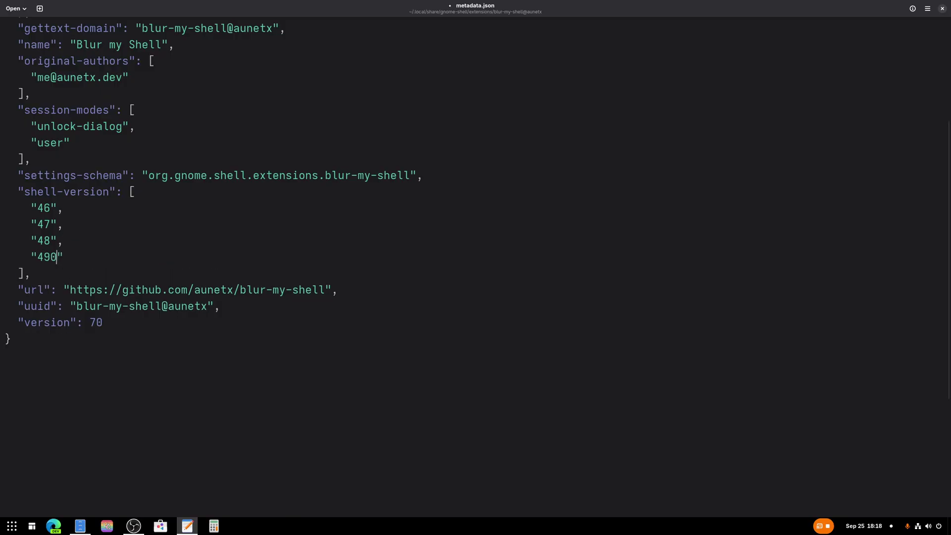
key("ctrl+s")
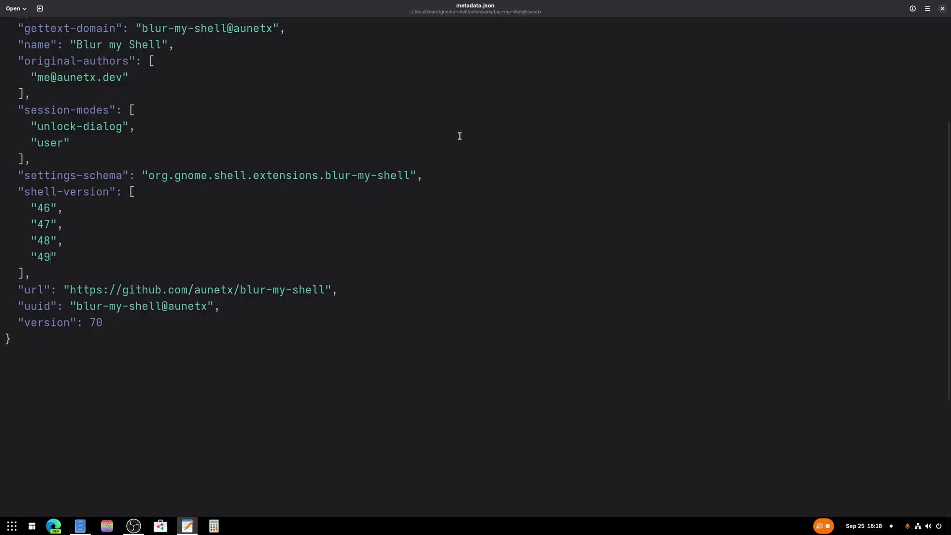
Step: Close the editor and open Extension List's metadata.json in Text Editor
left_click(942, 8)
left_click(507, 8)
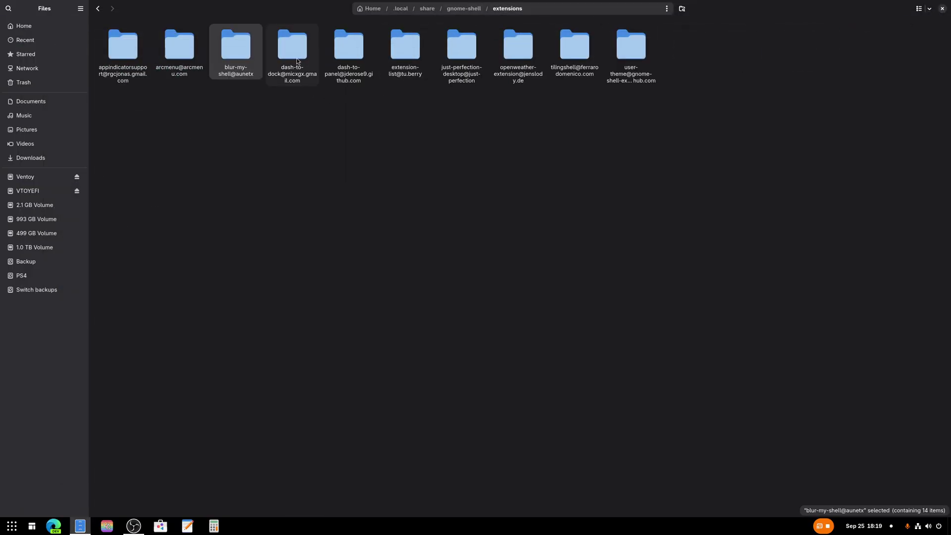
left_click(298, 62)
left_click(337, 62)
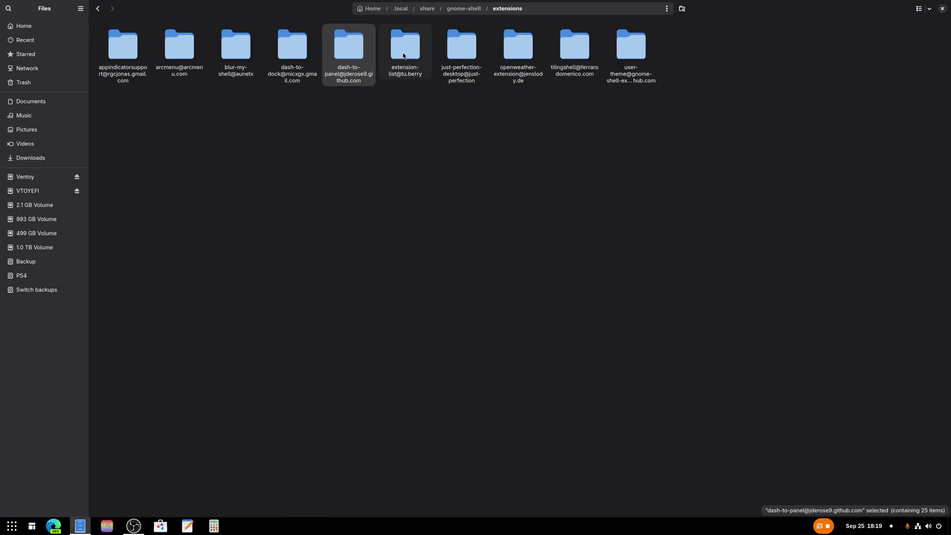
double_click(404, 56)
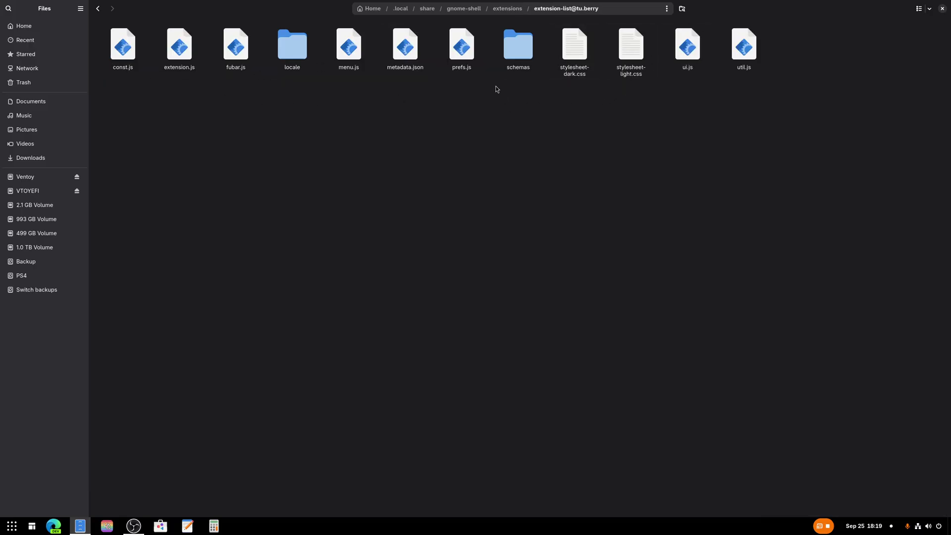
right_click(462, 49)
right_click(420, 53)
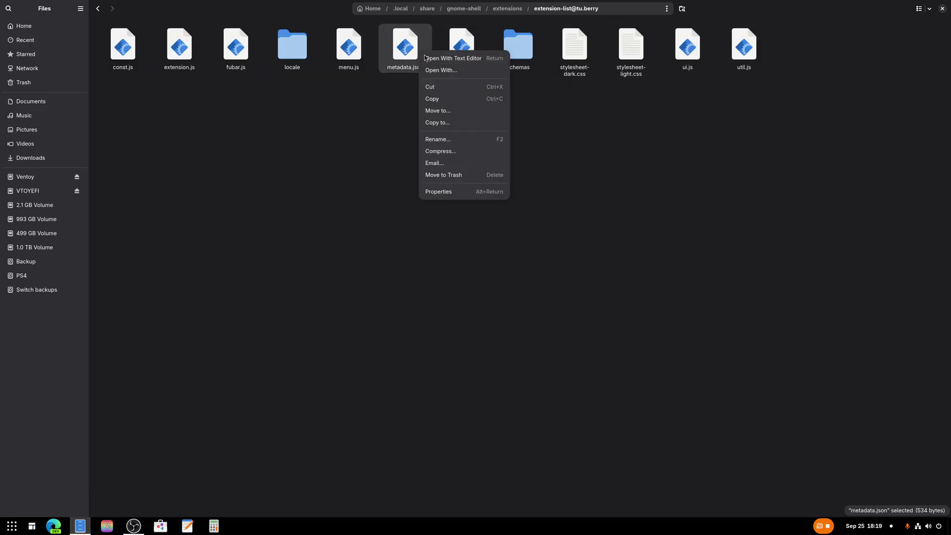
left_click(451, 64)
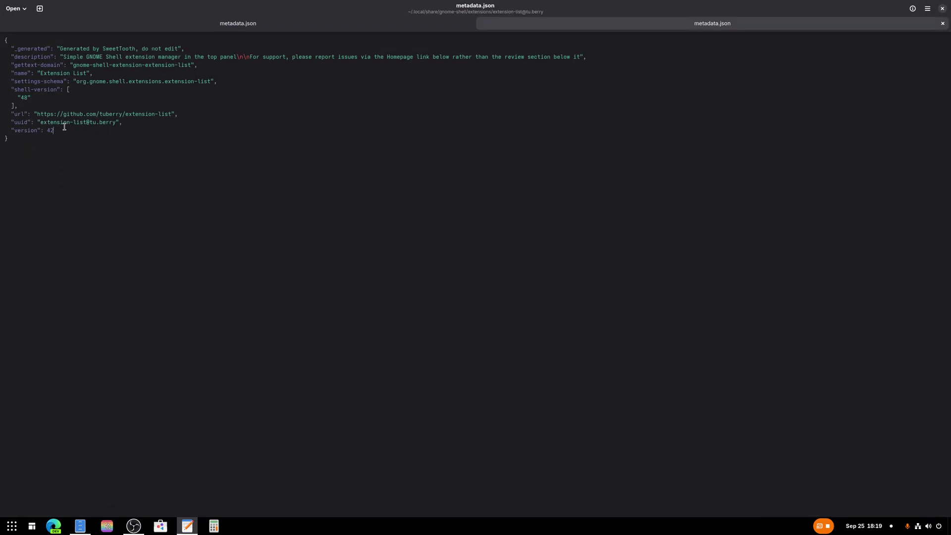
Step: Change the version to 43, add "49" after "48", save, and move the editor aside
key("BackSpace")
type("3")
key("Return")
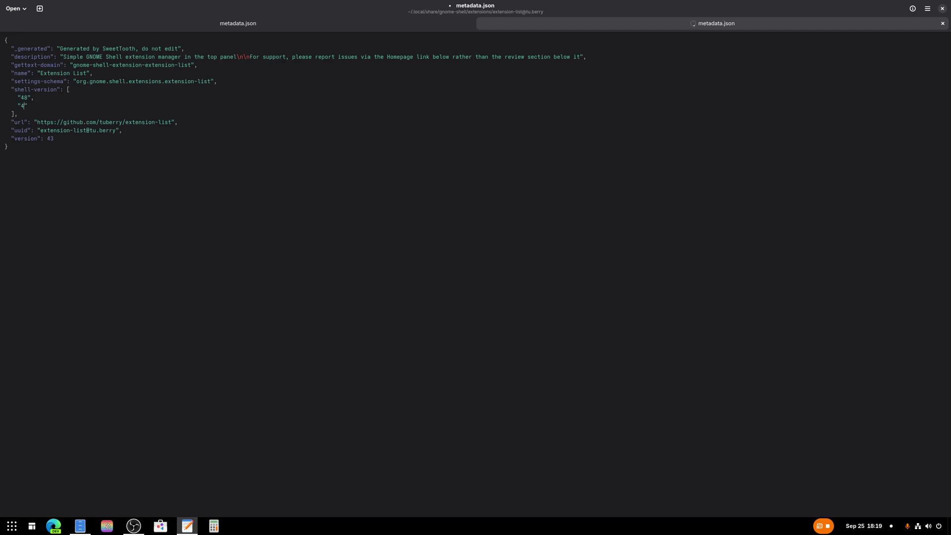
type("\"49")
key("ctrl+s")
left_click_drag(733, 23, 644, 23)
left_click_drag(583, 4, 950, 49)
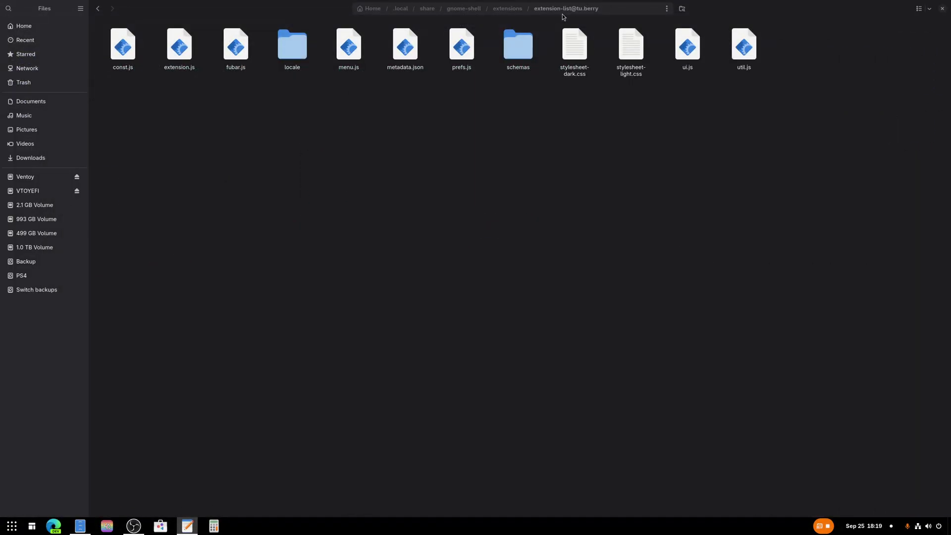
left_click(507, 8)
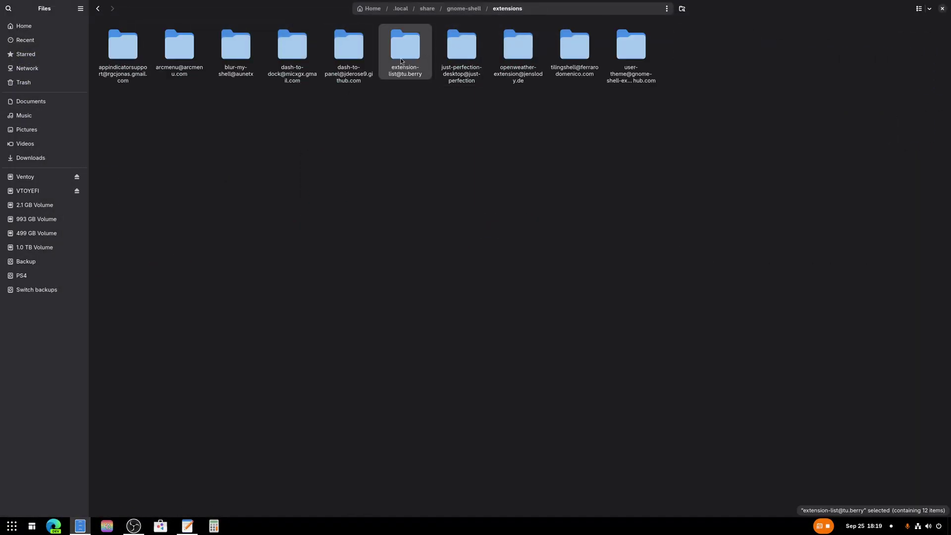
left_click(479, 54)
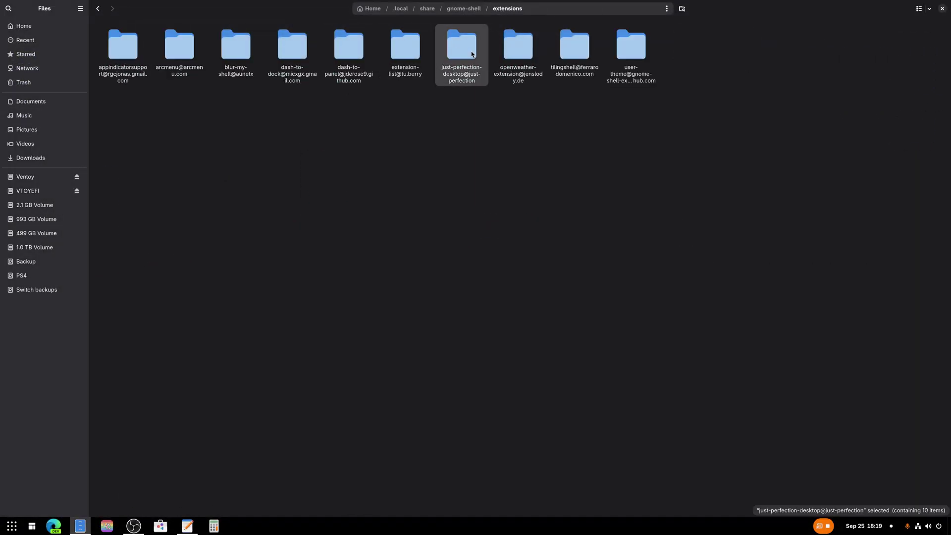
double_click(523, 59)
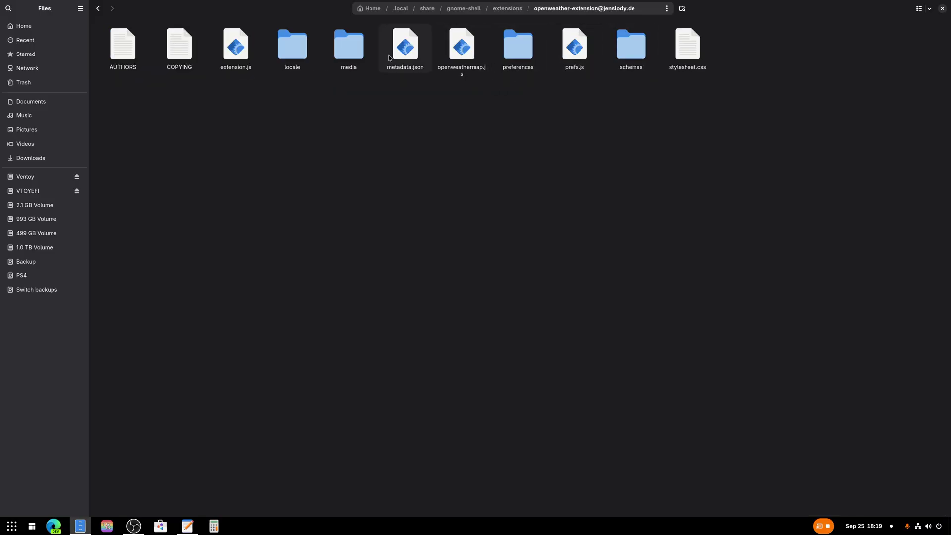
right_click(259, 59)
right_click(431, 49)
key("Escape")
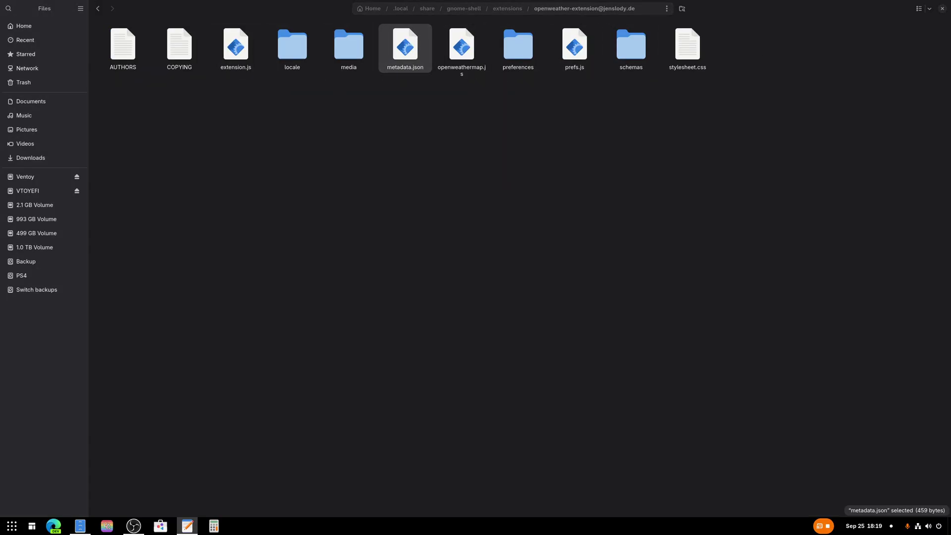
key("Return")
key("Return")
key("Return")
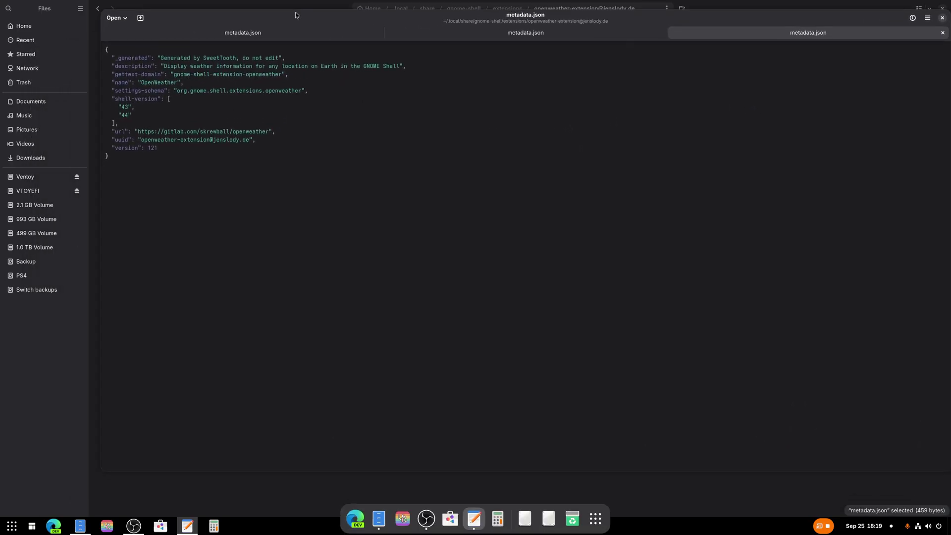
left_click_drag(272, 19, 254, 16)
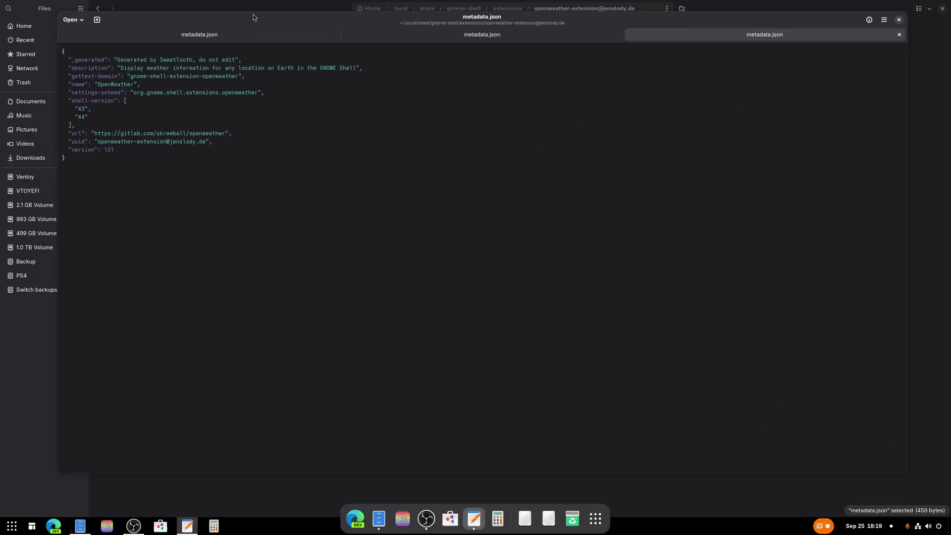
key("ctrl+q")
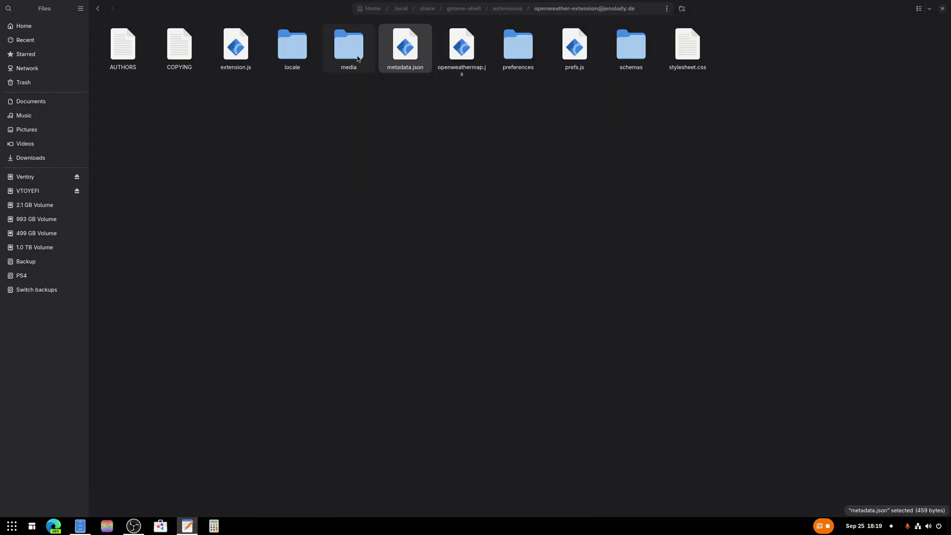
key("alt+Up")
right_click(500, 56)
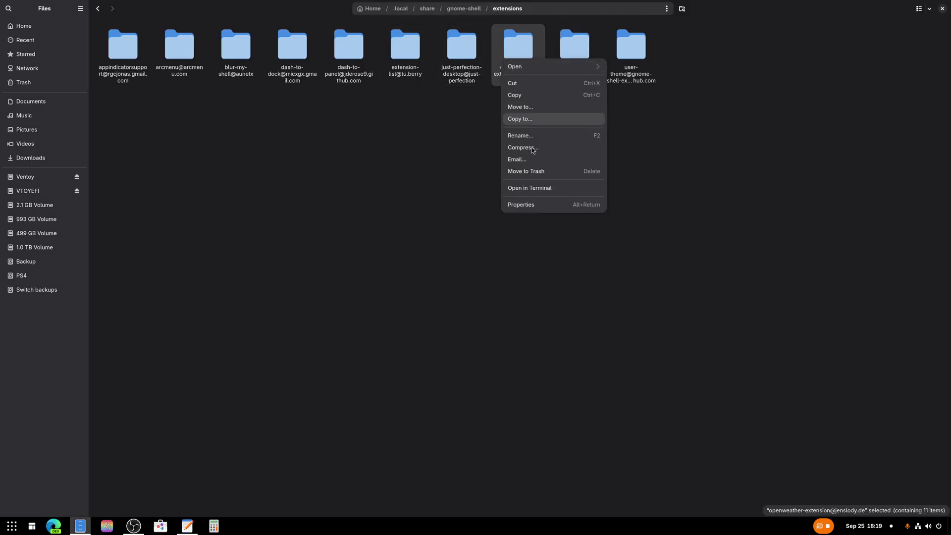
left_click(545, 172)
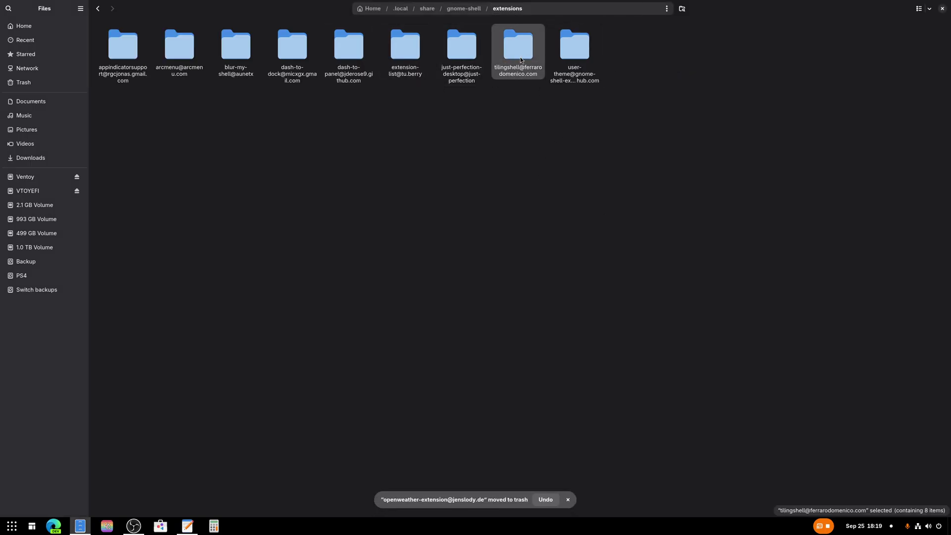
Step: Add shell version "49" to Tiling Shell's metadata.json and save it
double_click(507, 63)
right_click(293, 64)
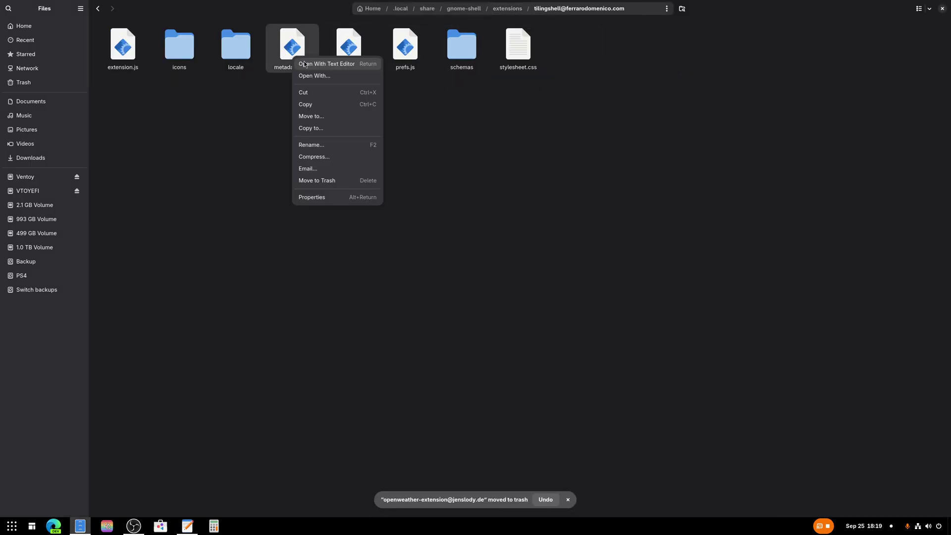
left_click(337, 67)
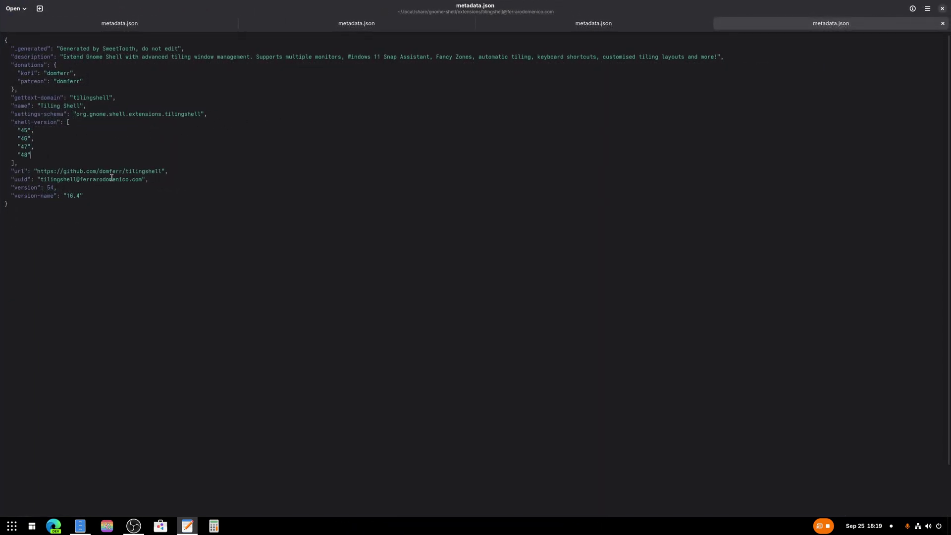
type(",")
key("Return")
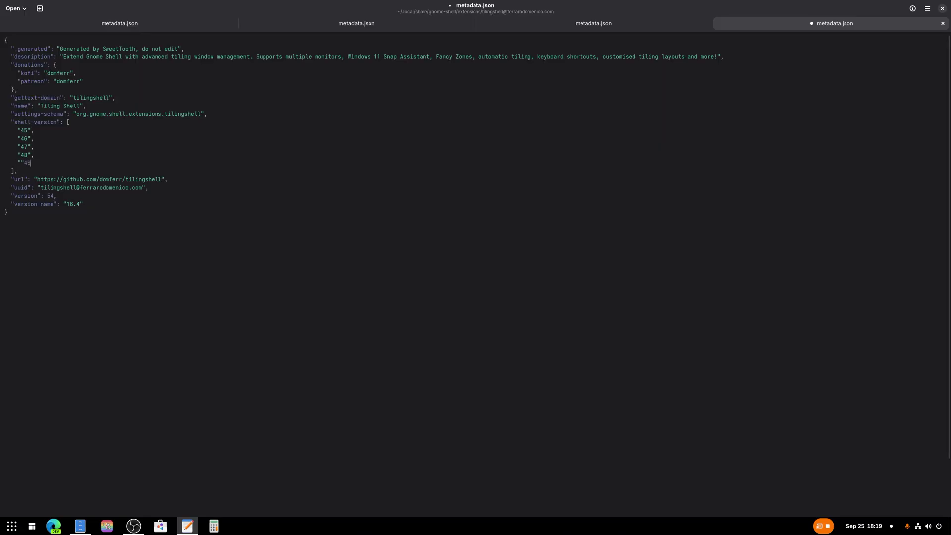
key("BackSpace")
key("BackSpace")
type("49")
key("BackSpace")
key("ctrl+s")
Step: Open the User Themes extension's metadata.json in Text Editor
key("alt+Tab")
left_click(507, 8)
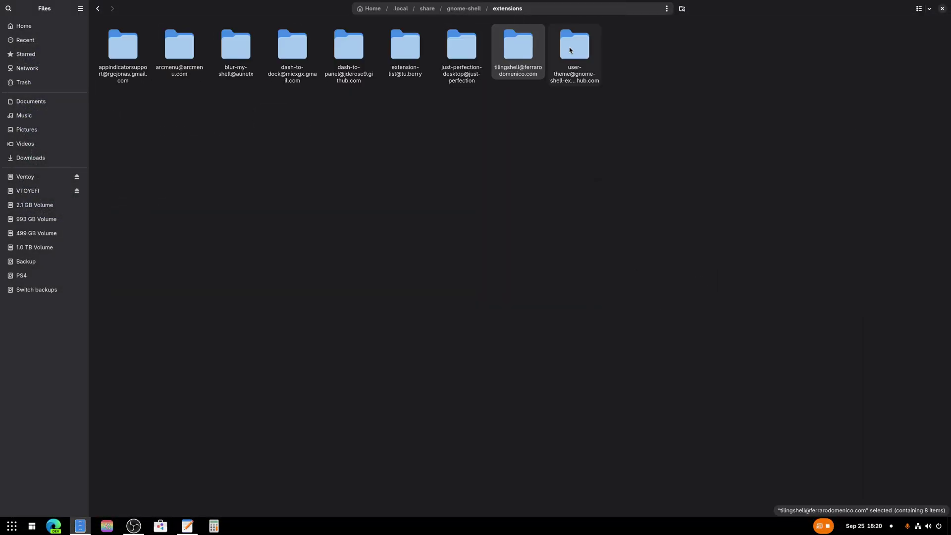
double_click(526, 50)
right_click(238, 64)
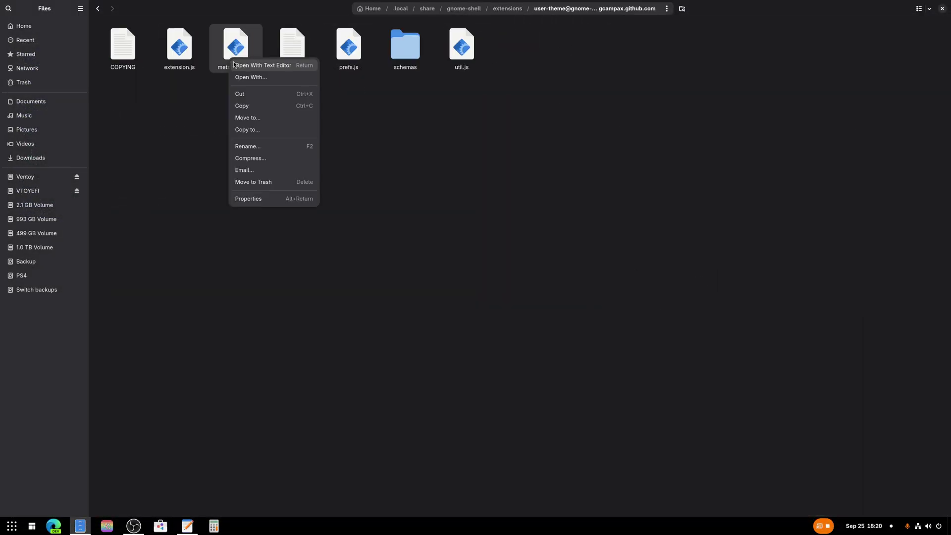
left_click(241, 66)
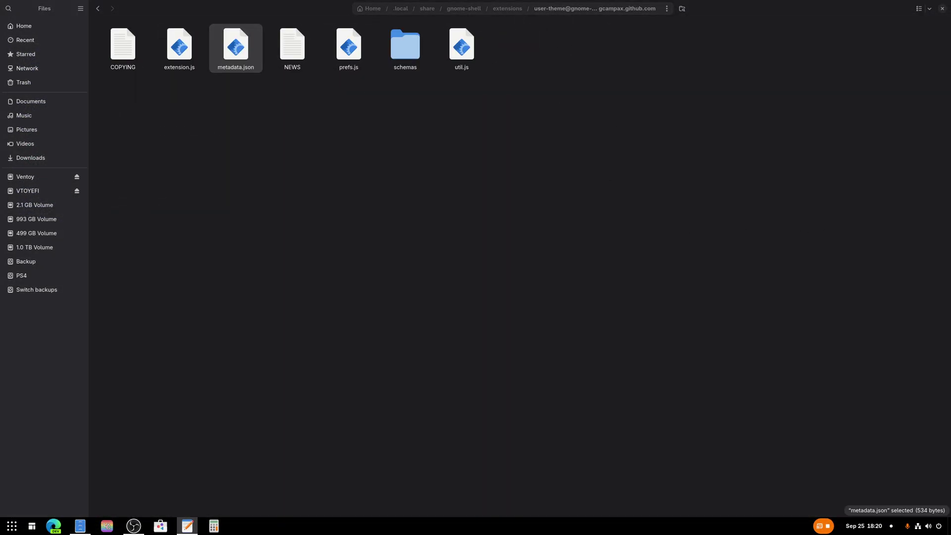
Step: Close the Files window and bring up the installed extensions list
key("alt+Tab")
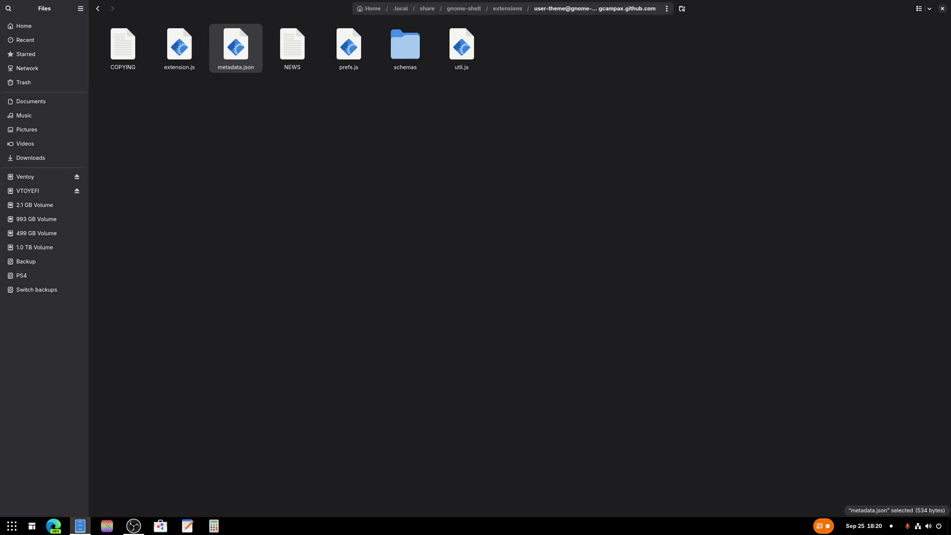
left_click(942, 9)
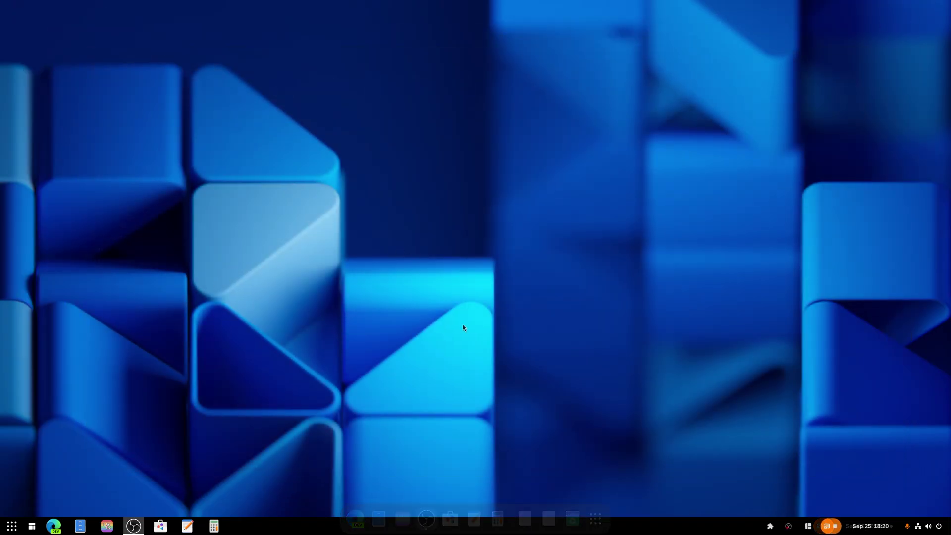
left_click(767, 530)
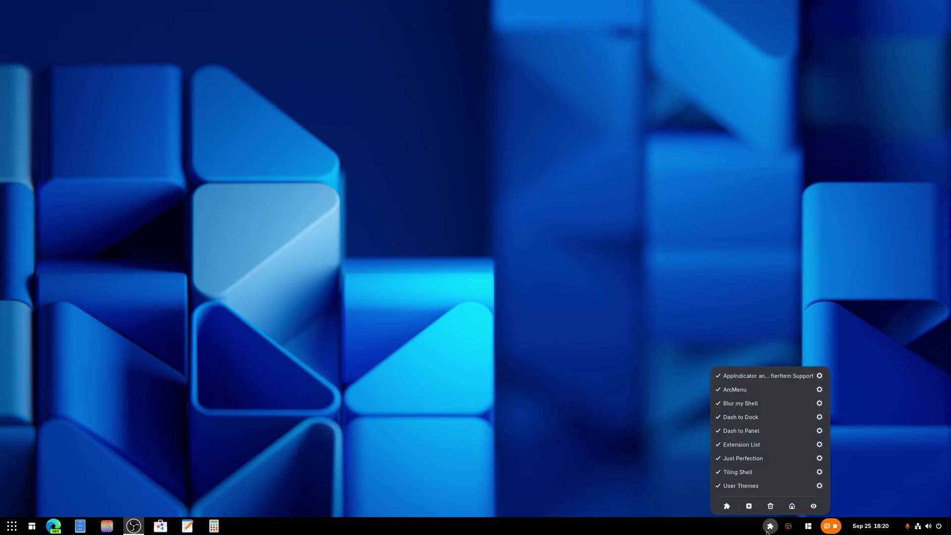
right_click(767, 531)
Step: Turn off the Dash to Panel extension from the extensions list
left_click(770, 527)
left_click(775, 431)
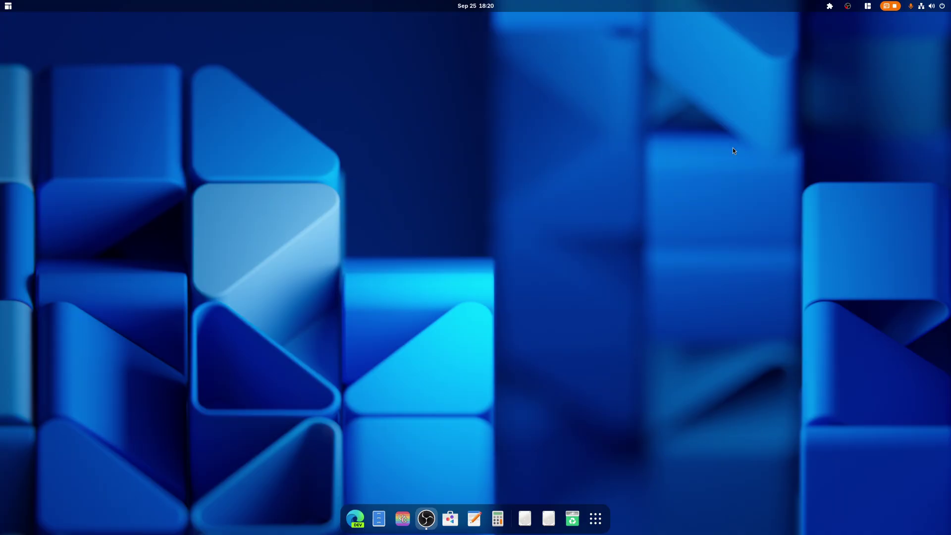
left_click(599, 517)
left_click(600, 517)
Step: In ArcMenu's Menu Button settings, choose the Arch distribution logo as the icon
right_click(8, 5)
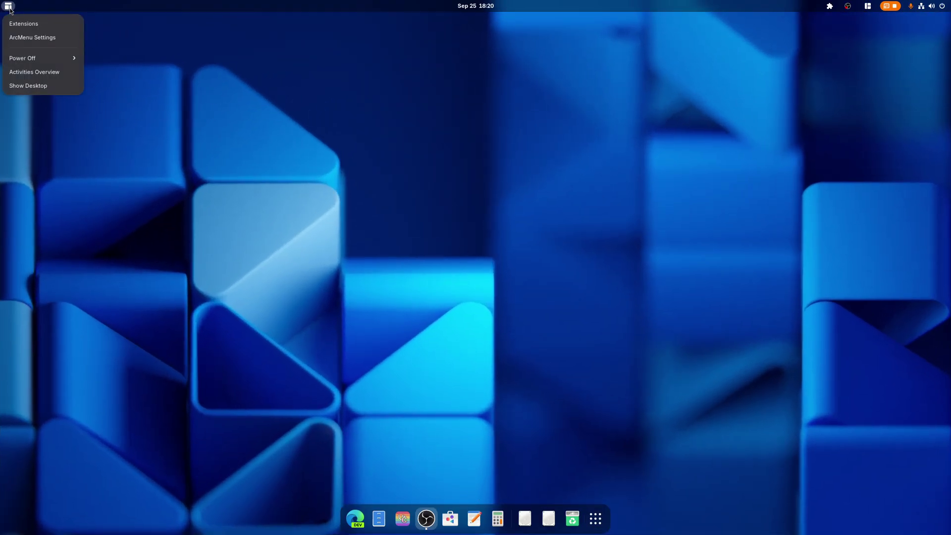
left_click(50, 37)
key("super")
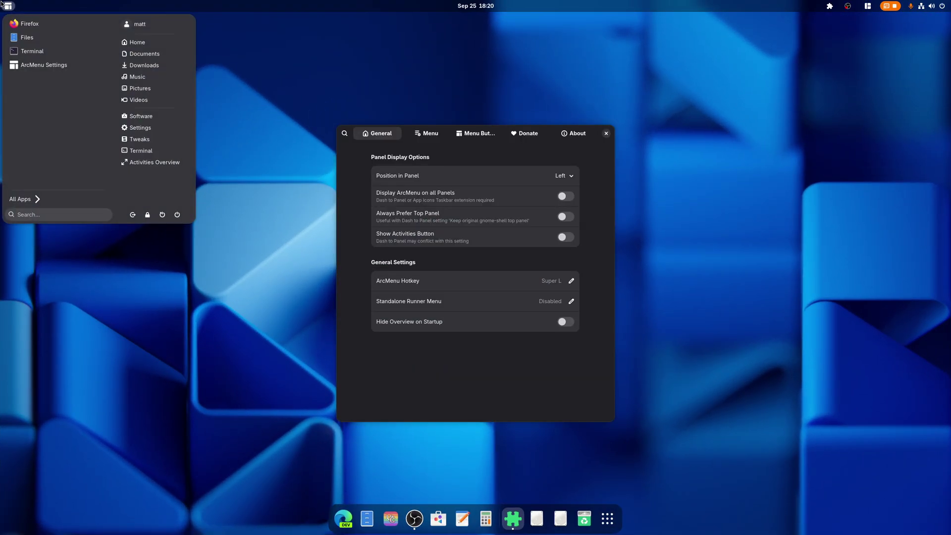
left_click(206, 94)
left_click(475, 133)
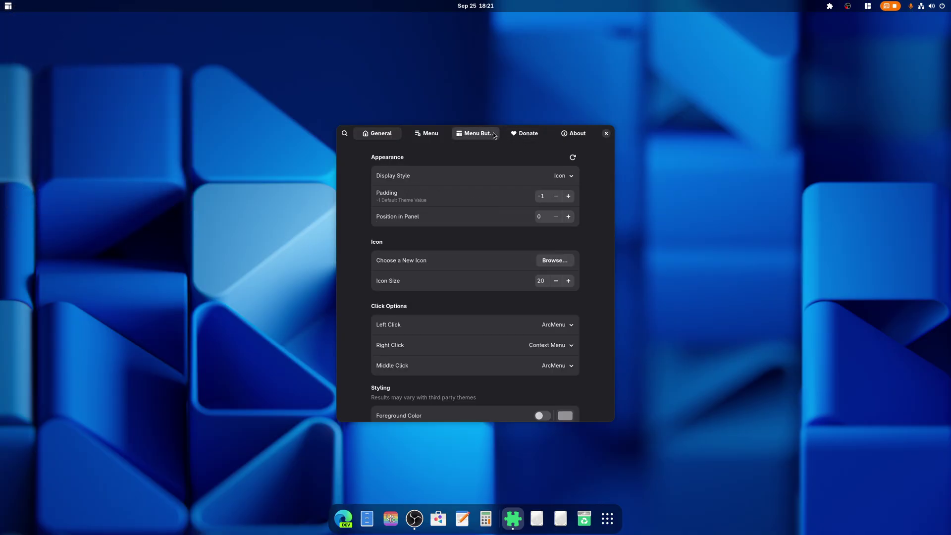
left_click(568, 265)
left_click(476, 194)
left_click(445, 270)
left_click(555, 195)
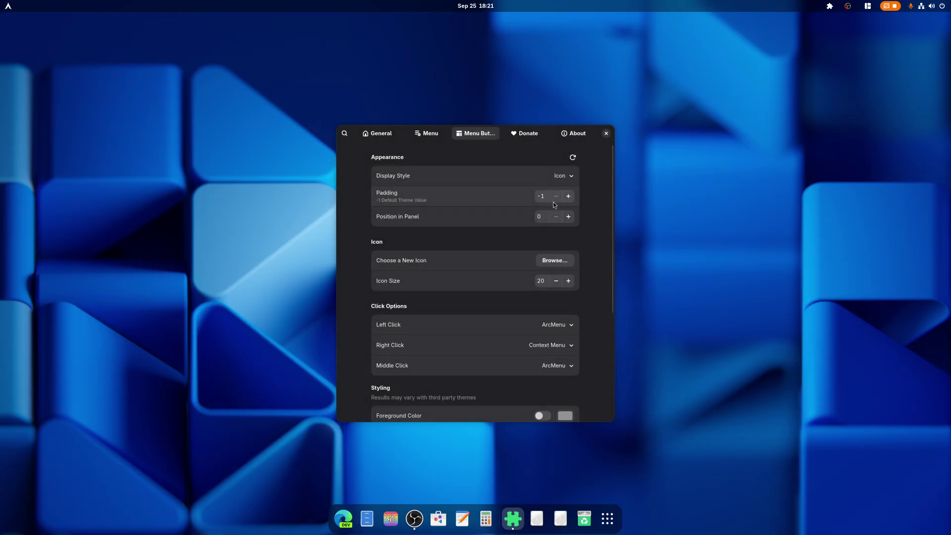
Step: Raise the menu button icon size to 32 and padding to 1, then close ArcMenu settings
left_click(568, 280)
left_click(568, 281)
left_click(568, 280)
left_click(567, 281)
left_click(568, 281)
left_click(565, 284)
left_click(565, 284)
left_click(565, 283)
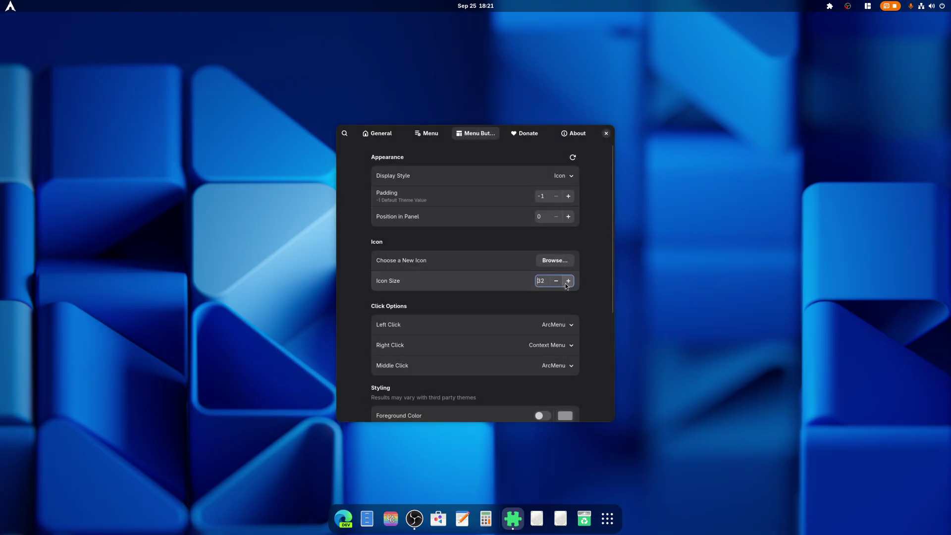
left_click(567, 197)
left_click(568, 197)
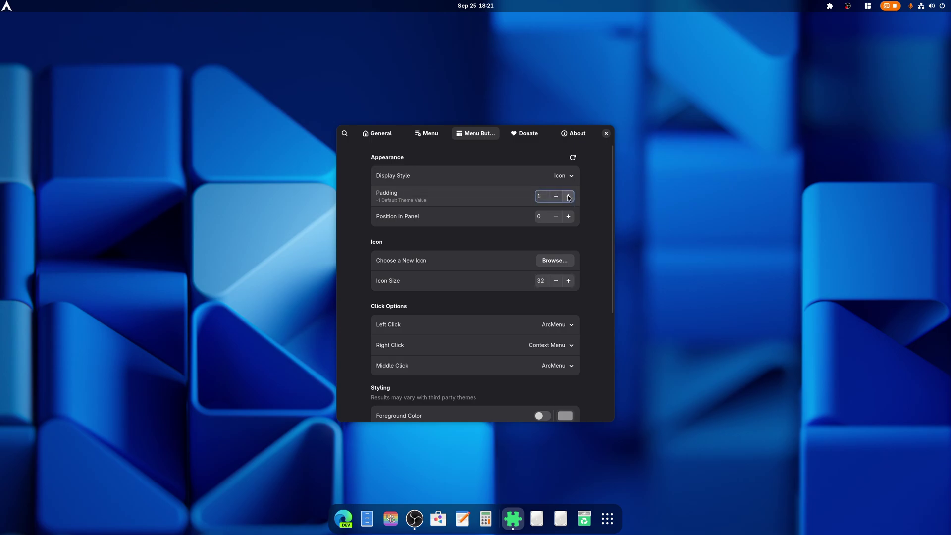
left_click(568, 197)
key("Escape")
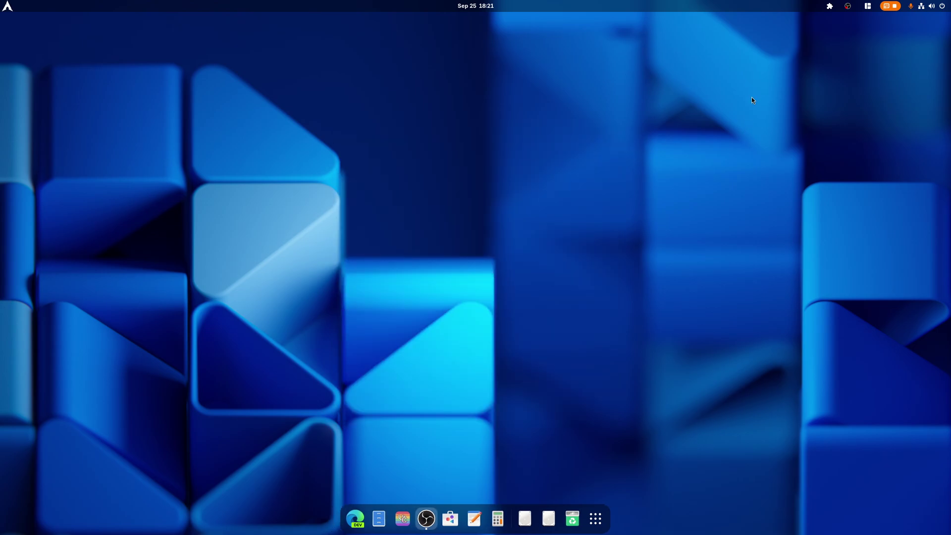
Step: Swap Dash to Dock for Dash to Panel and open Dash to Panel's settings
left_click(830, 6)
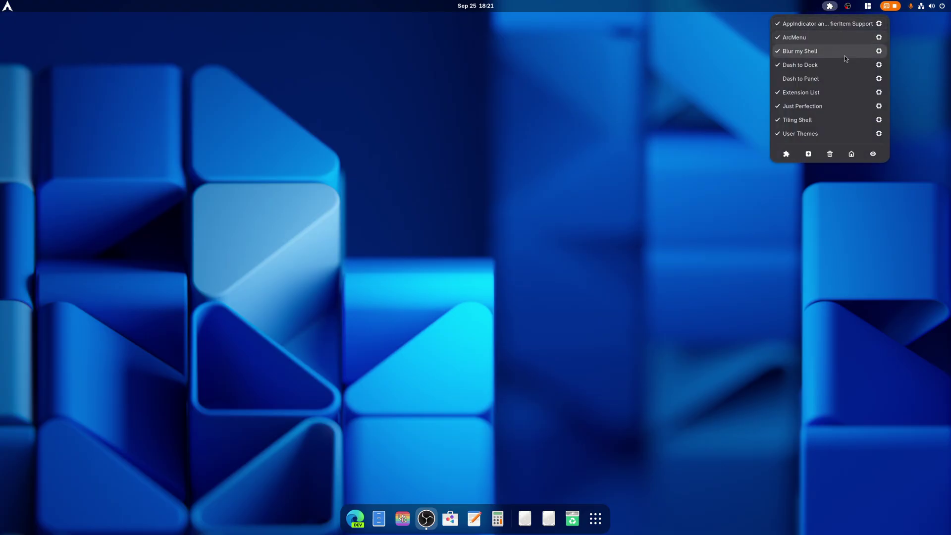
left_click(831, 63)
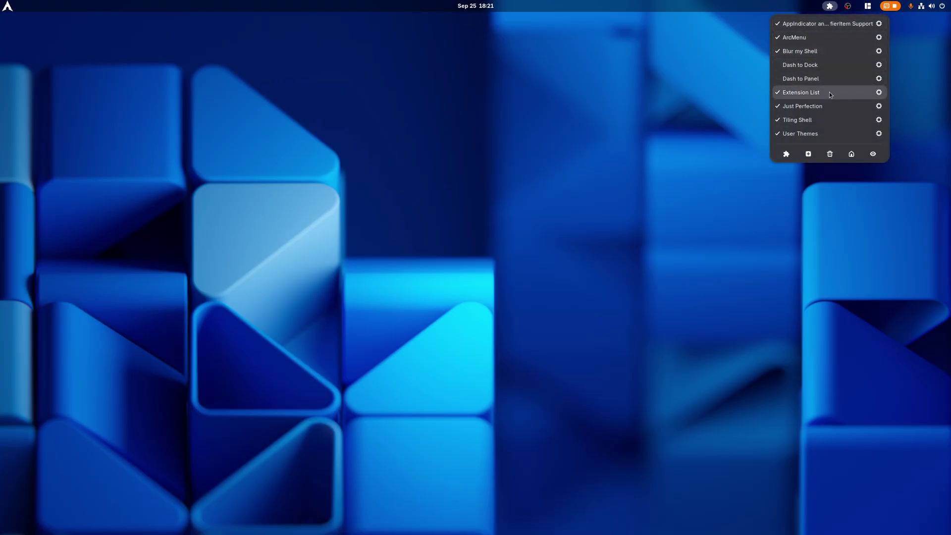
left_click(814, 80)
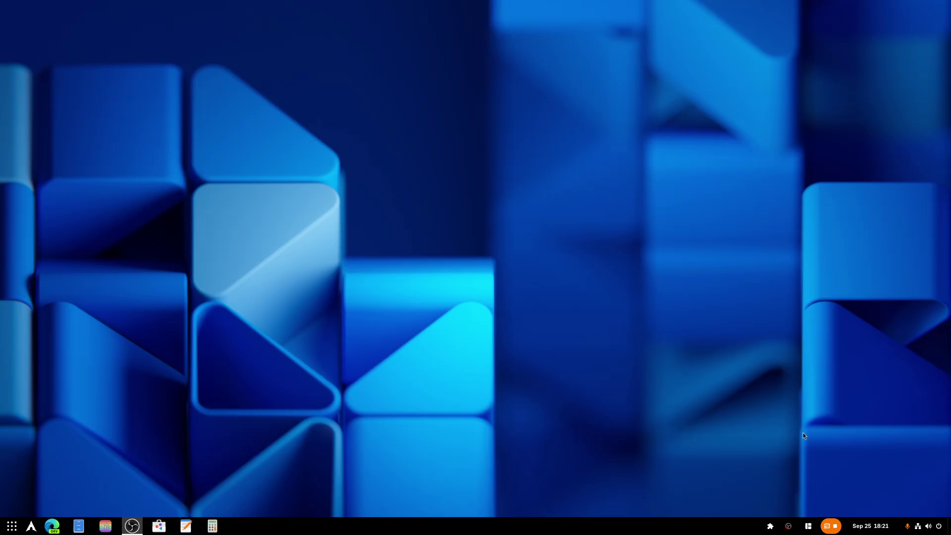
left_click(769, 526)
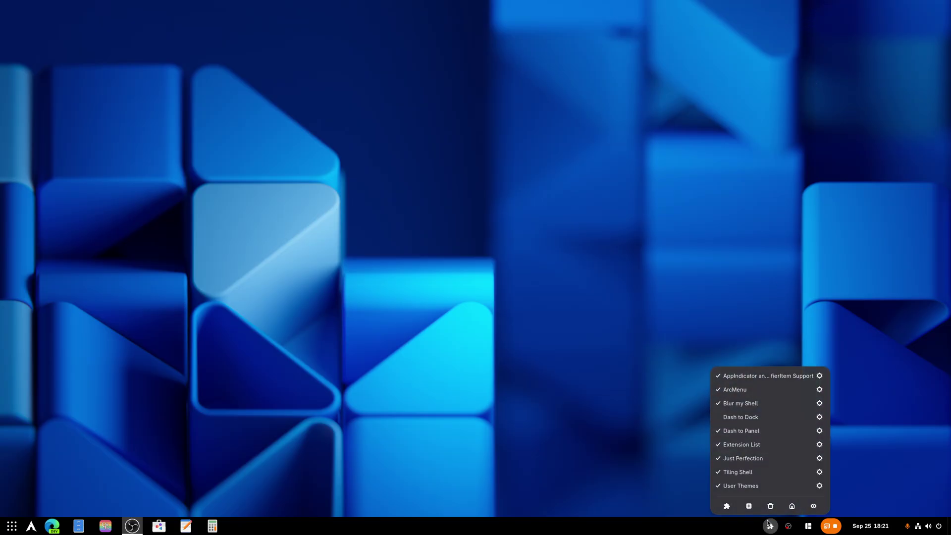
left_click(820, 431)
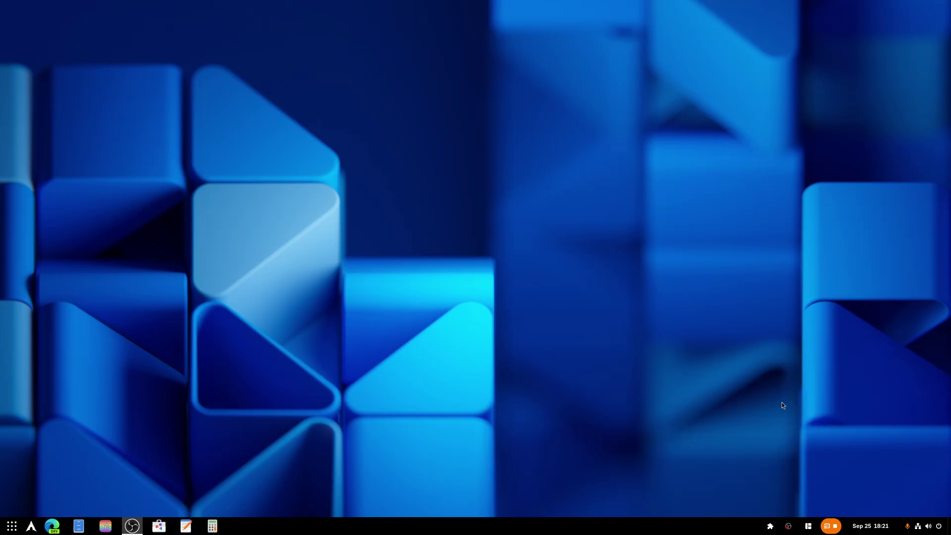
Step: Set Taskbar and Left box to Monitor Center and hide the Show Applications button
scroll(481, 352, "down", 5)
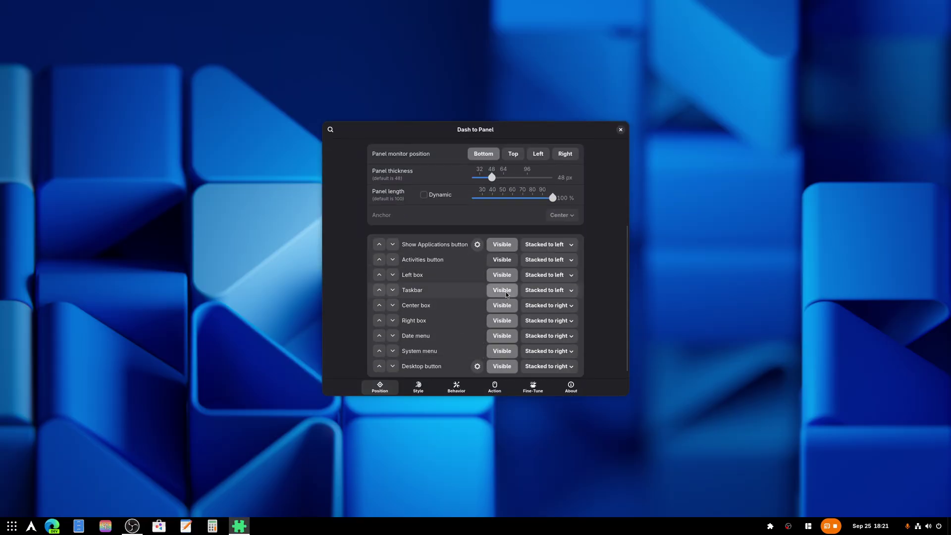
left_click(539, 290)
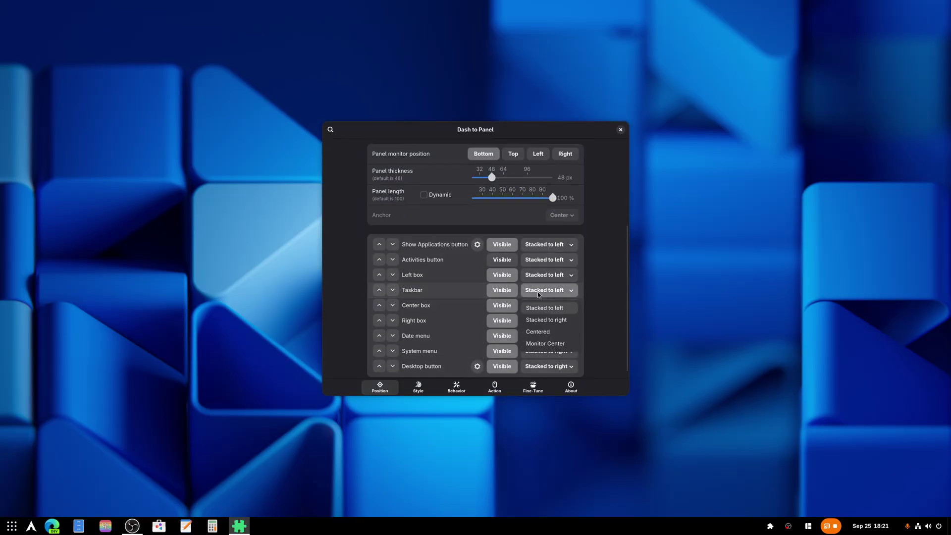
left_click(545, 344)
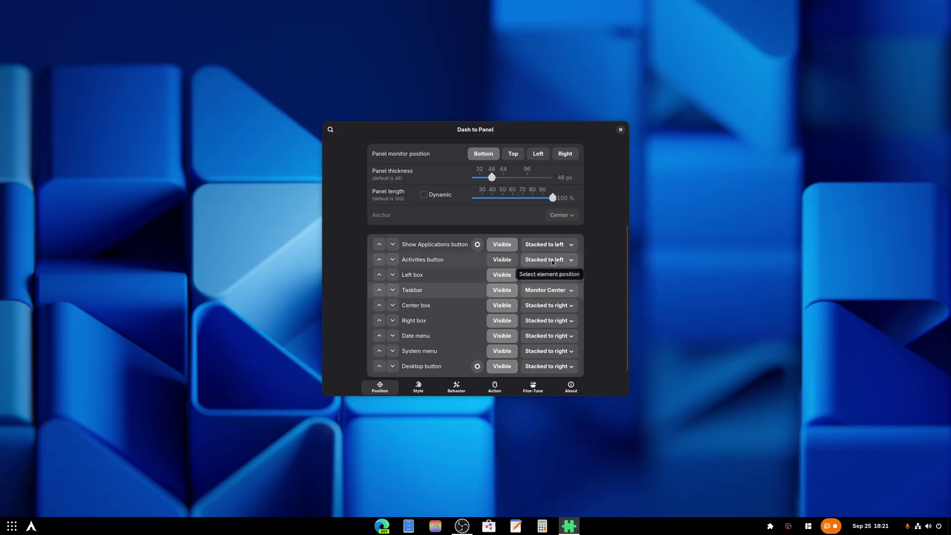
left_click(501, 247)
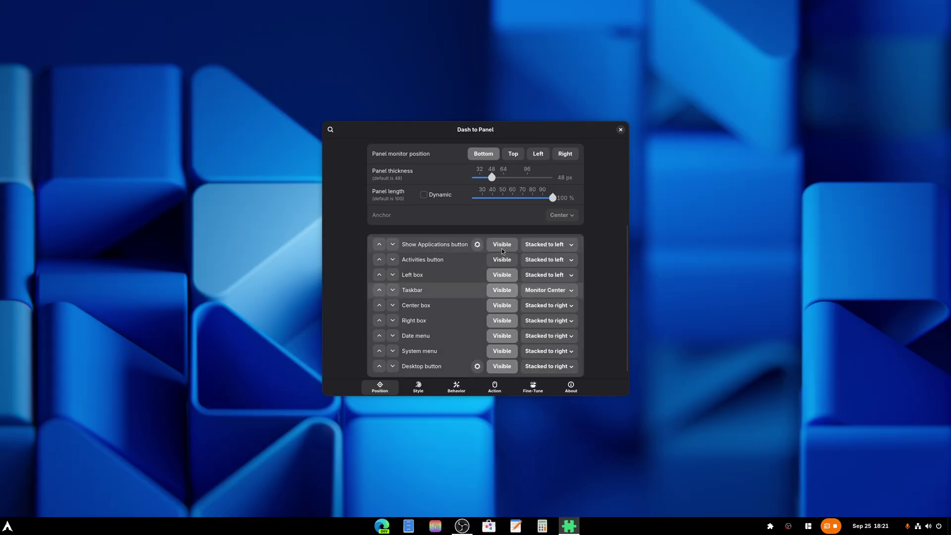
left_click(548, 275)
left_click(568, 327)
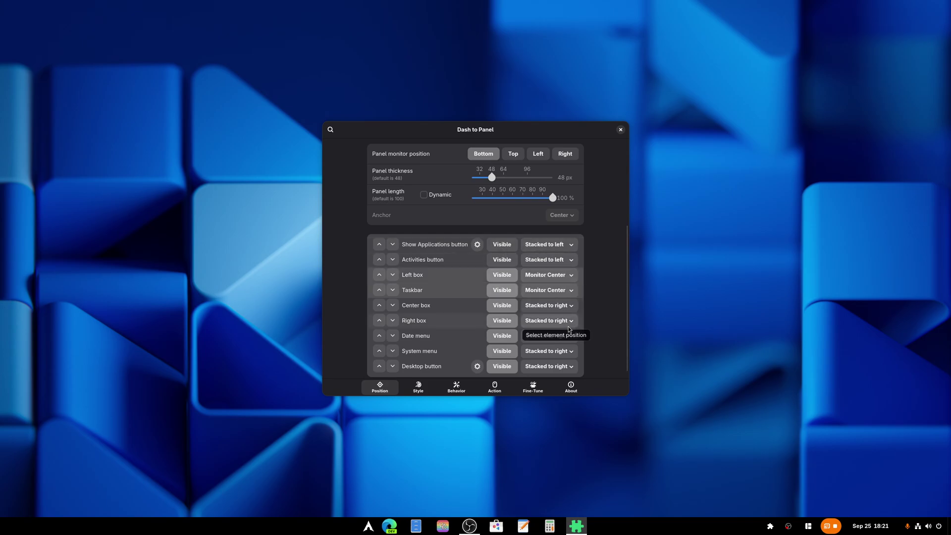
left_click(368, 526)
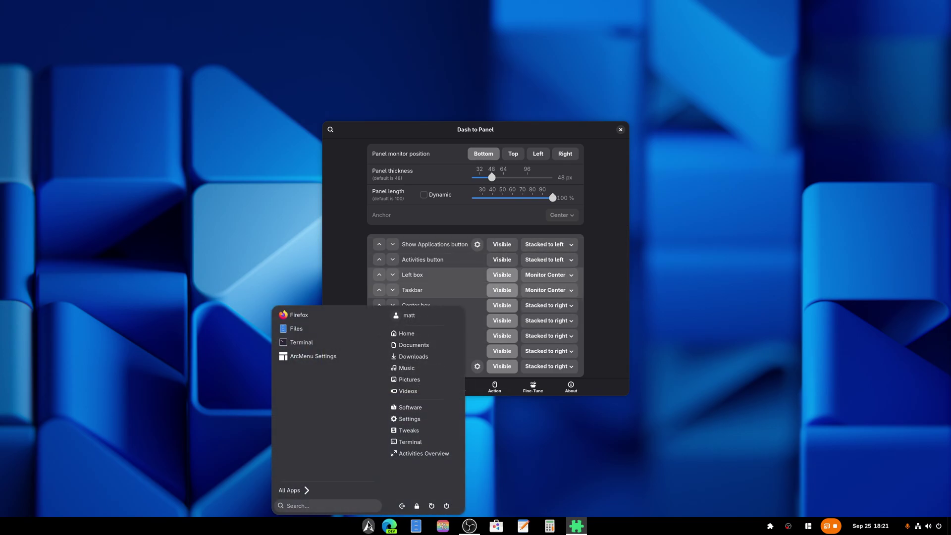
left_click(369, 525)
left_click(369, 525)
Step: Switch the ArcMenu menu layout to the Modern '11' layout
right_click(369, 525)
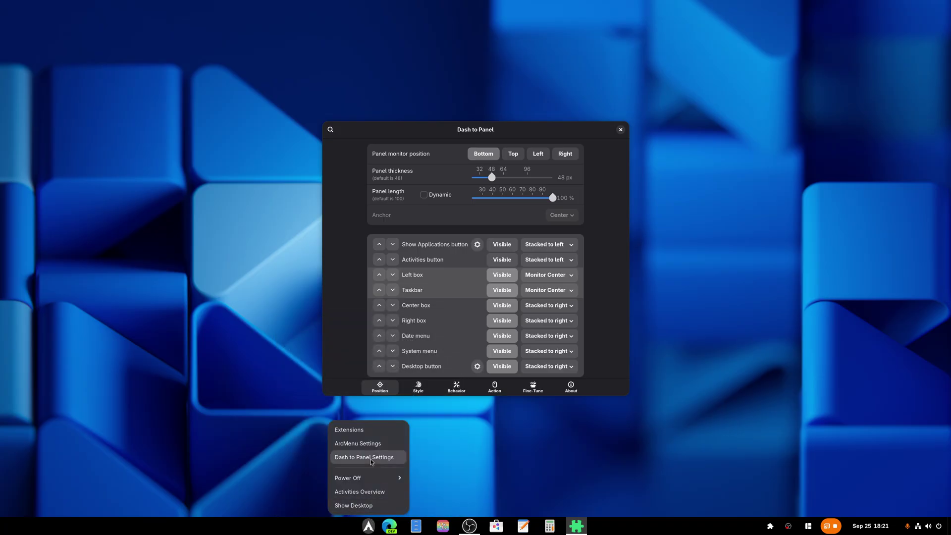
left_click(358, 444)
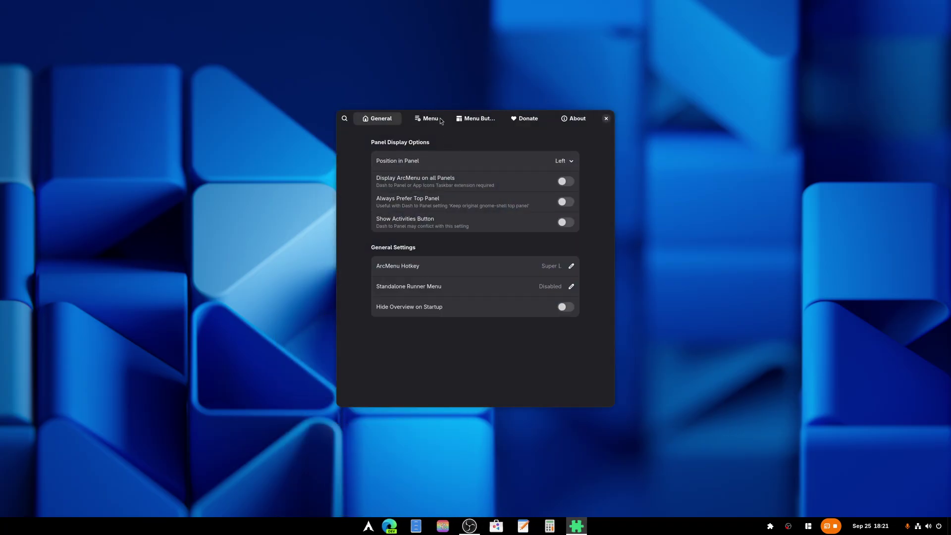
left_click(439, 121)
left_click(553, 161)
left_click(449, 271)
scroll(477, 326, "down", 3)
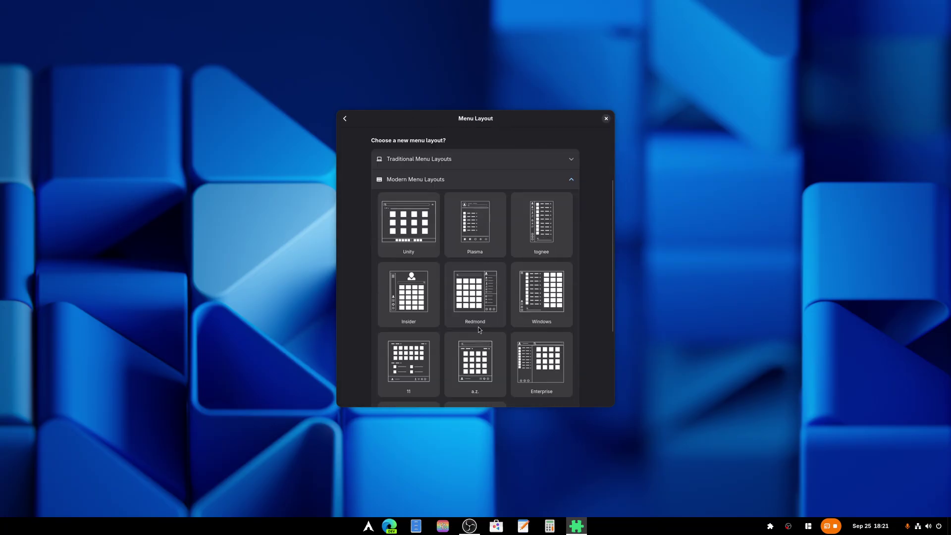
scroll(485, 329, "down", 3)
left_click(431, 319)
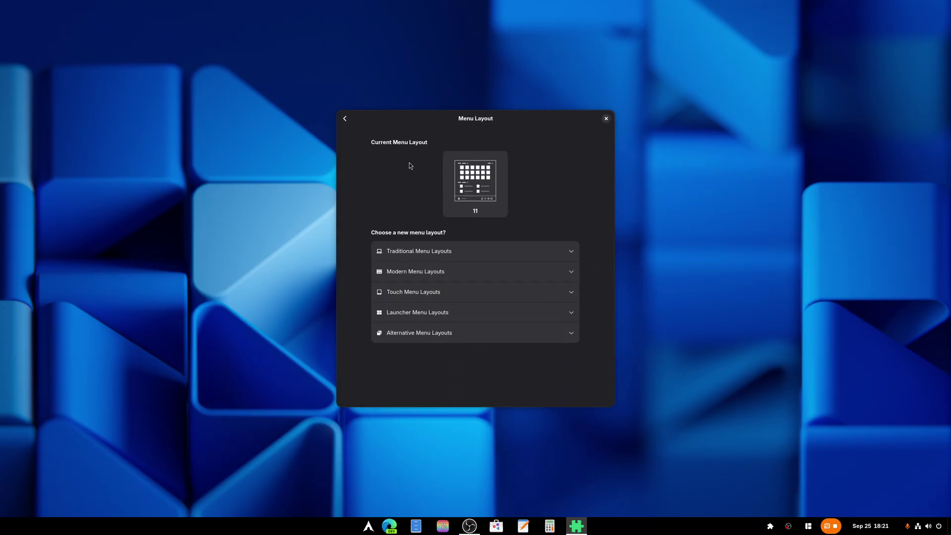
left_click(345, 119)
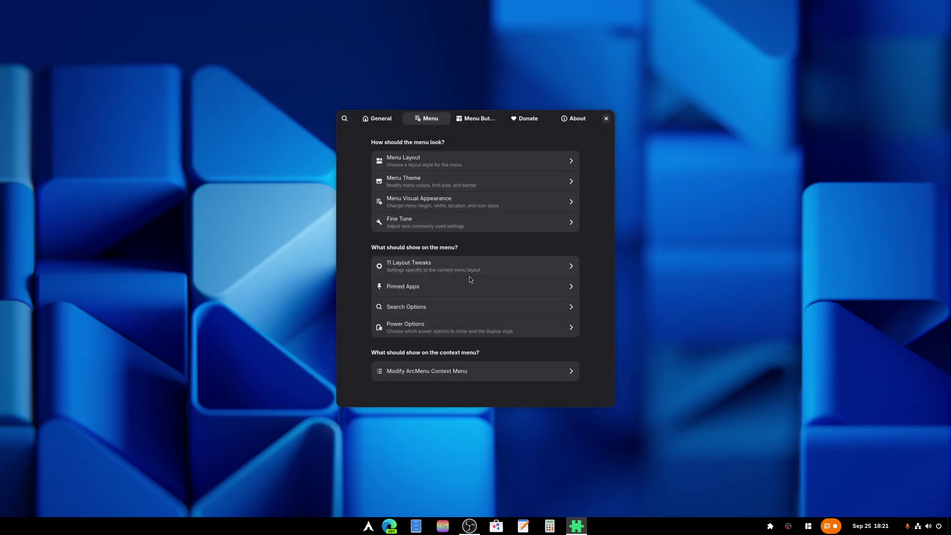
Step: Set Override Menu Location to Bottom Centered and preview the menu
left_click(434, 209)
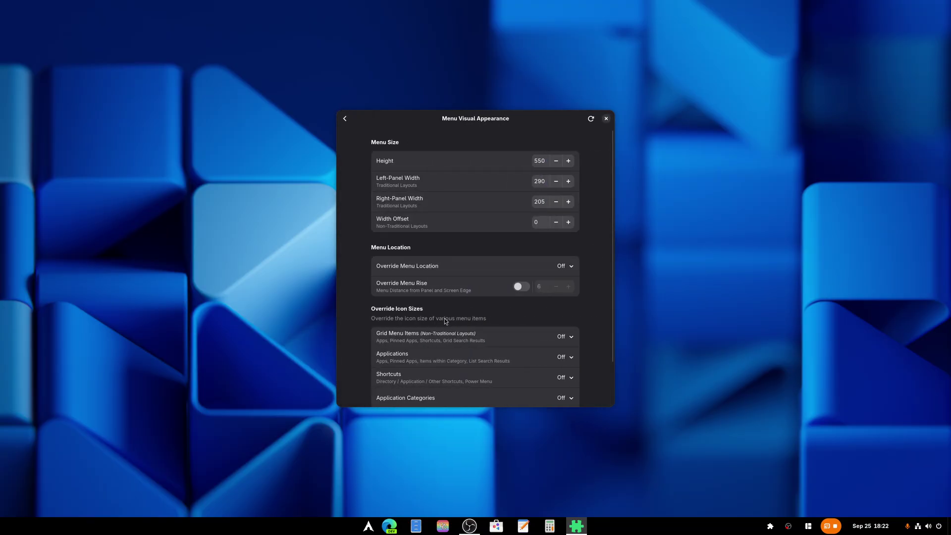
left_click(566, 269)
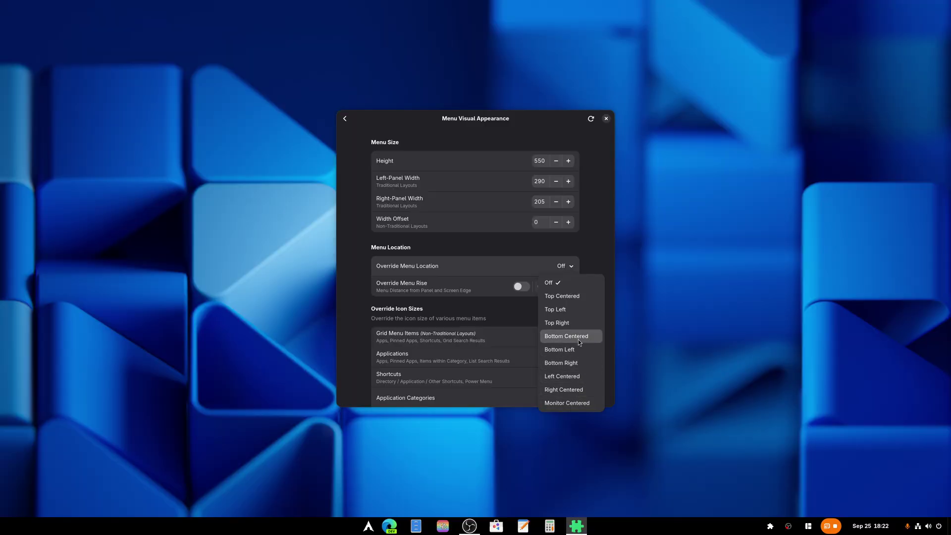
left_click(578, 340)
left_click(368, 527)
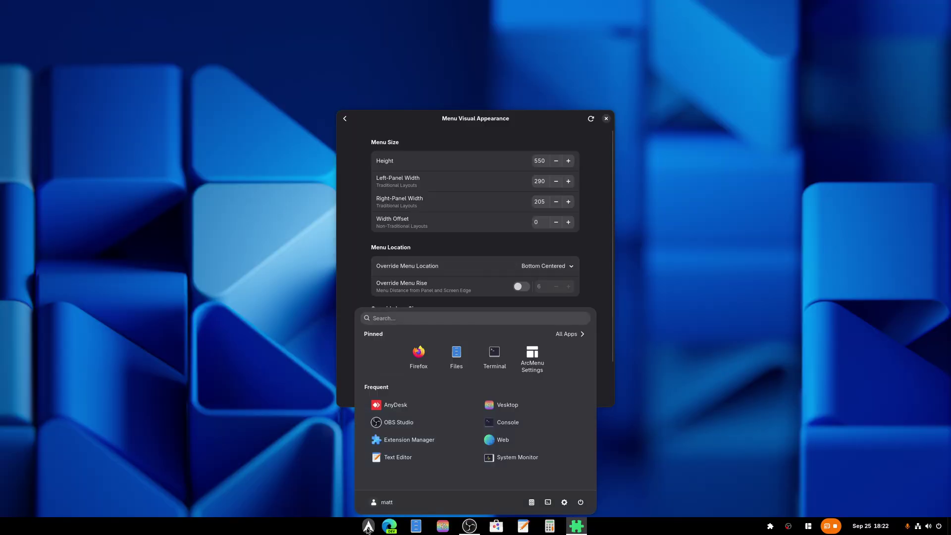
left_click(368, 527)
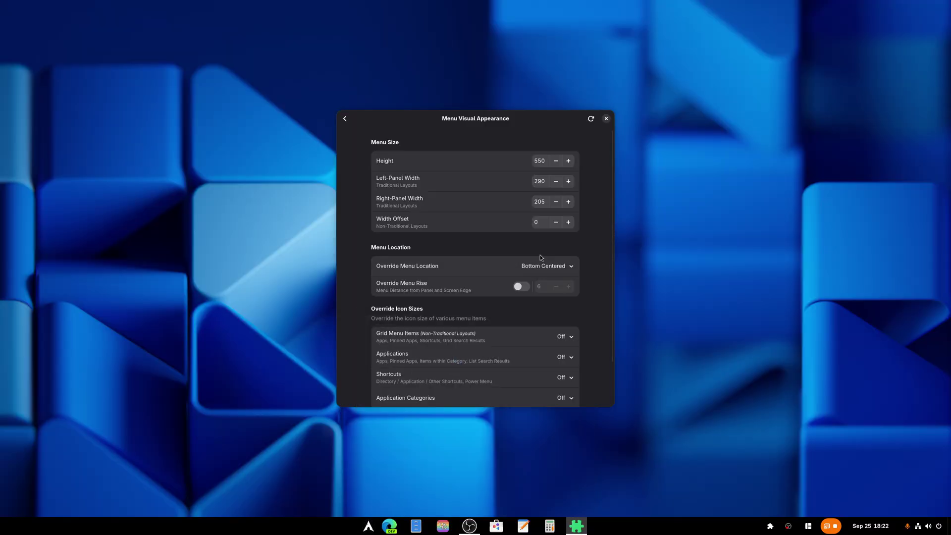
Step: Close ArcMenu settings and open Dash to Panel's Style settings
left_click(606, 119)
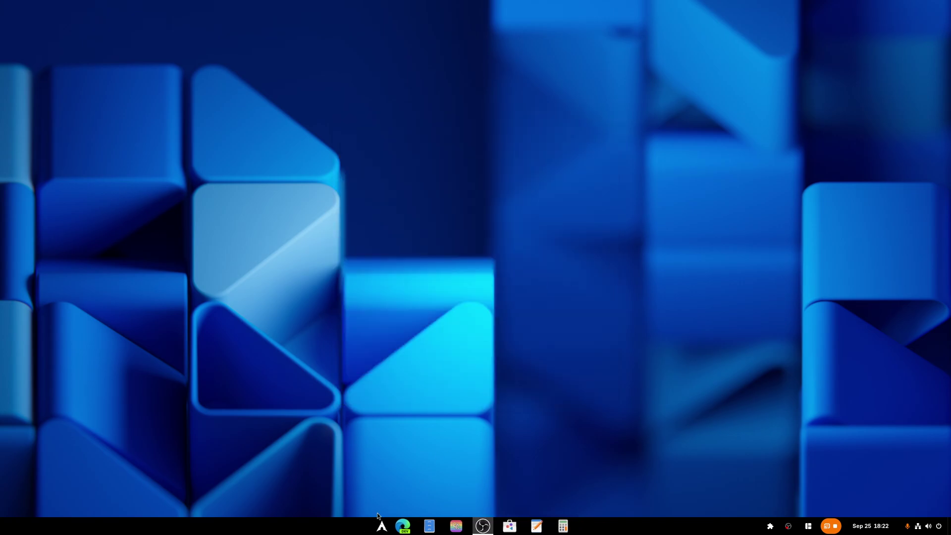
right_click(381, 525)
left_click(372, 500)
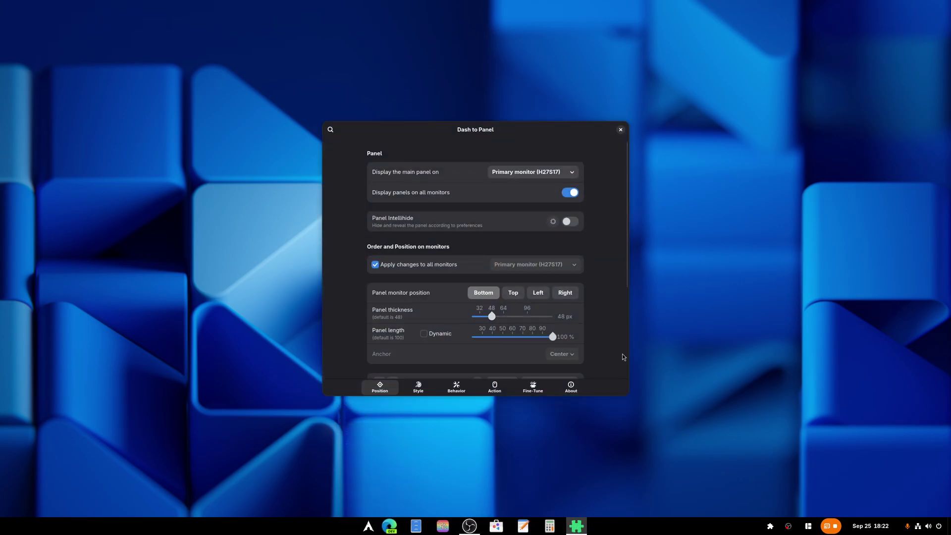
left_click(530, 388)
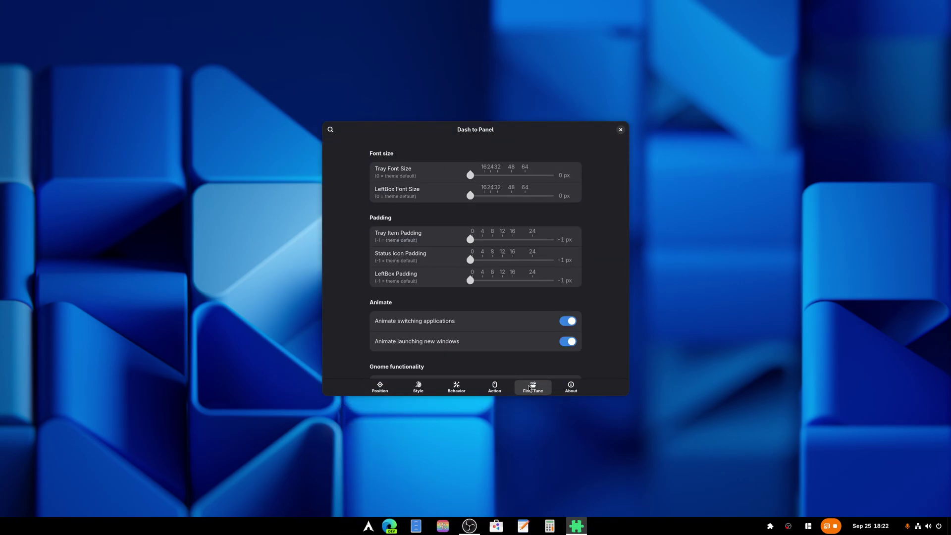
scroll(590, 332, "down", 3)
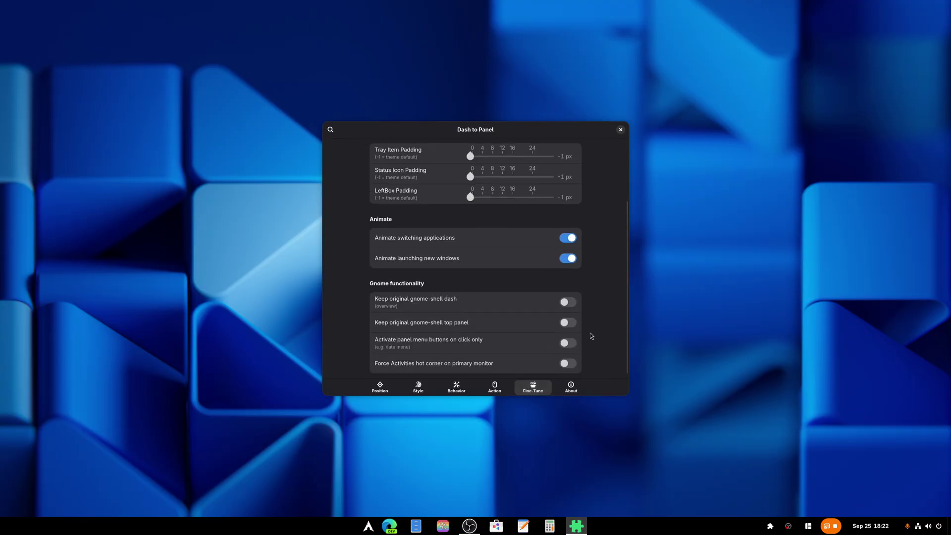
left_click(458, 389)
left_click(418, 388)
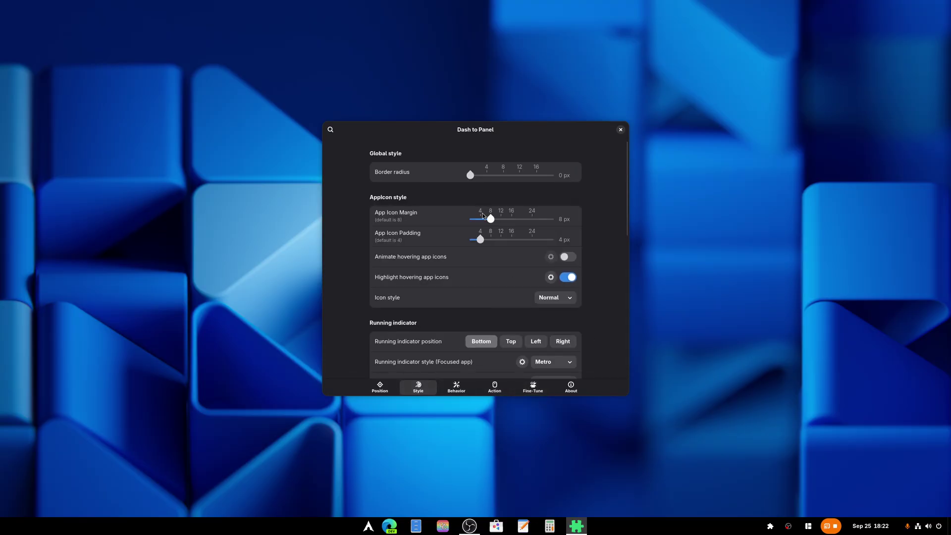
Step: Keep the Normal icon style and enable the panel background opacity override at 40%
scroll(490, 272, "down", 2)
left_click(570, 243)
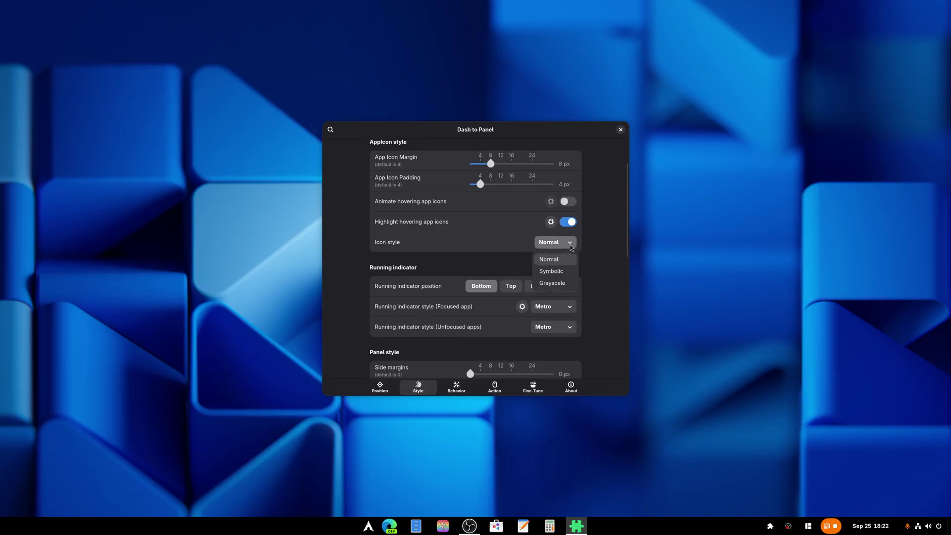
left_click(585, 254)
scroll(596, 276, "down", 2)
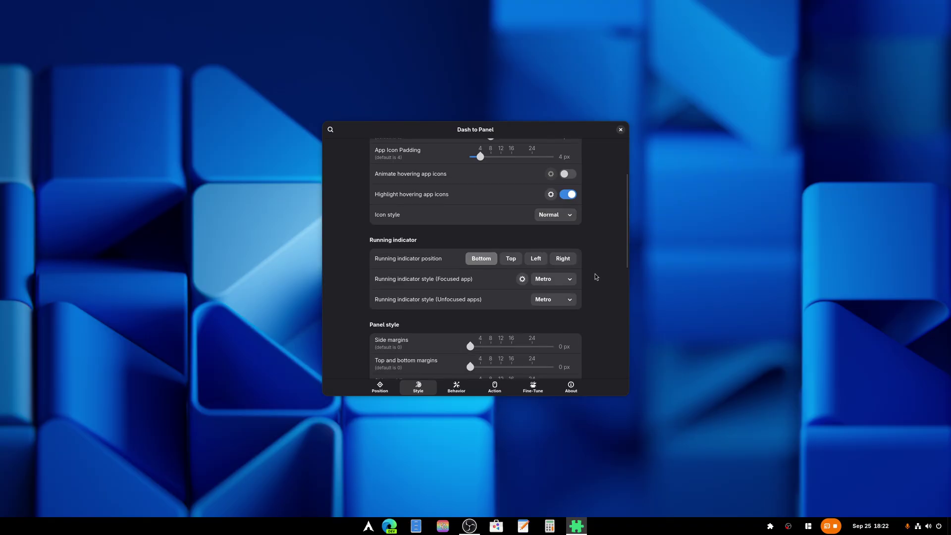
scroll(582, 264, "down", 5)
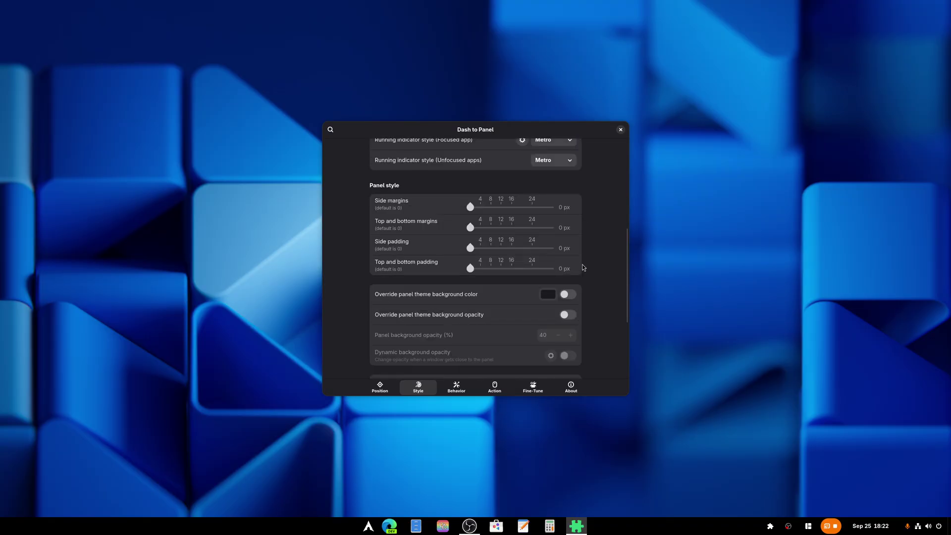
scroll(583, 267, "down", 2)
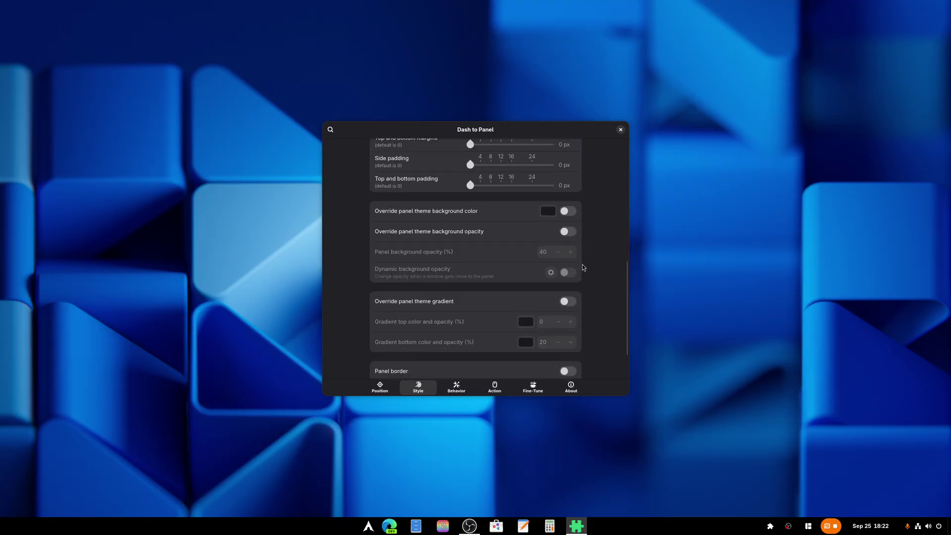
left_click(570, 233)
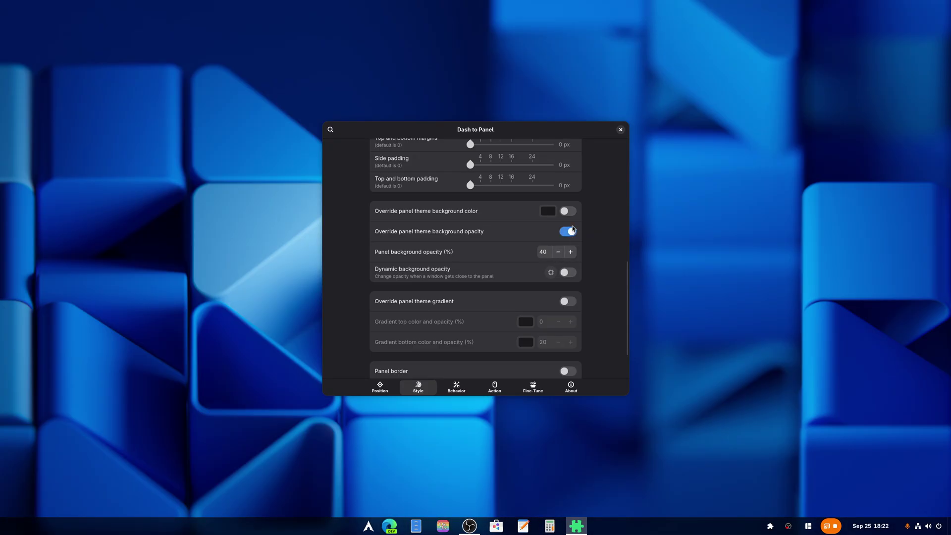
Step: Turn on the panel background colour override and set it to blue
left_click(567, 211)
left_click(554, 212)
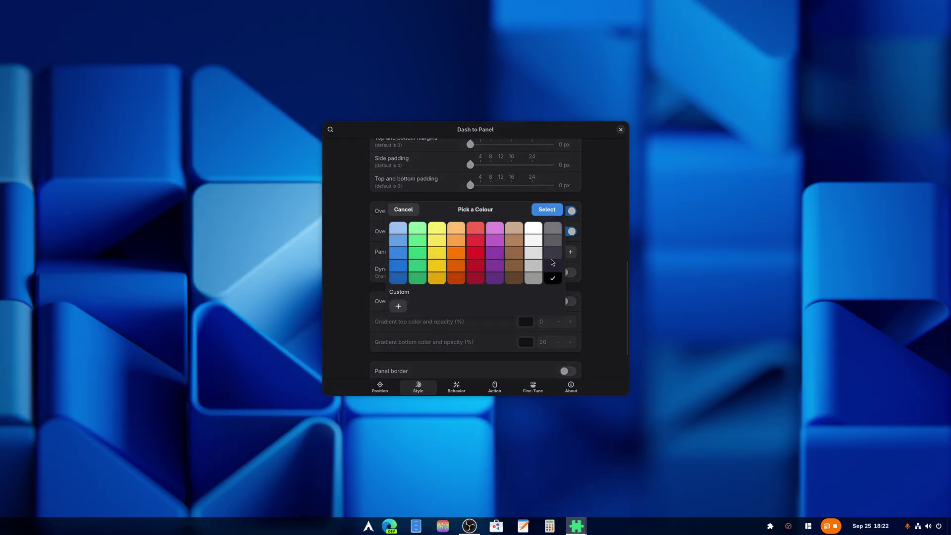
left_click(547, 209)
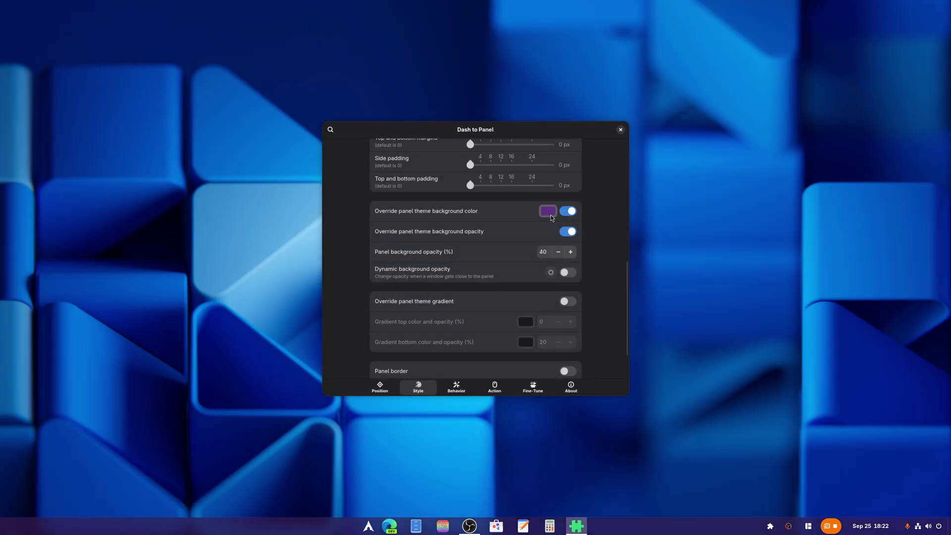
left_click(551, 212)
left_click(403, 279)
left_click(559, 212)
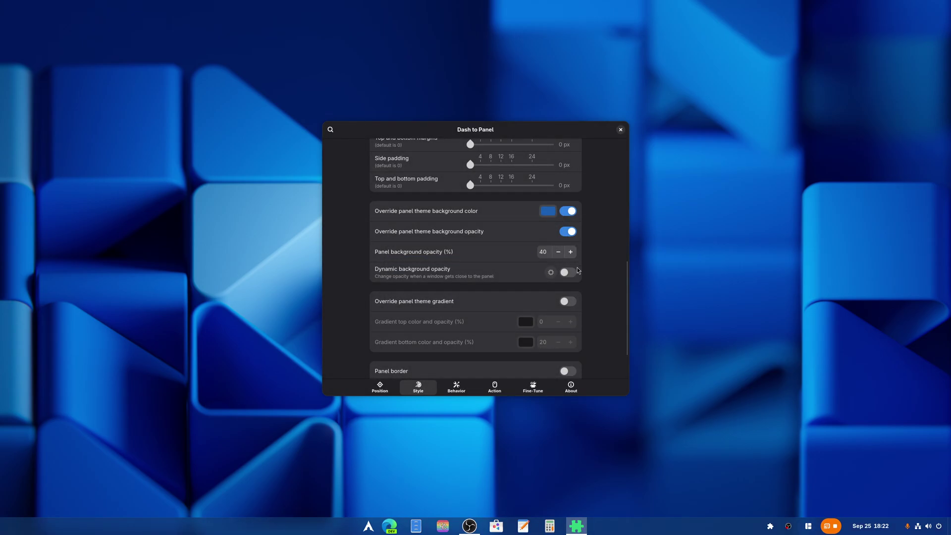
Step: Enable the panel border and its border colour override
scroll(587, 298, "down", 2)
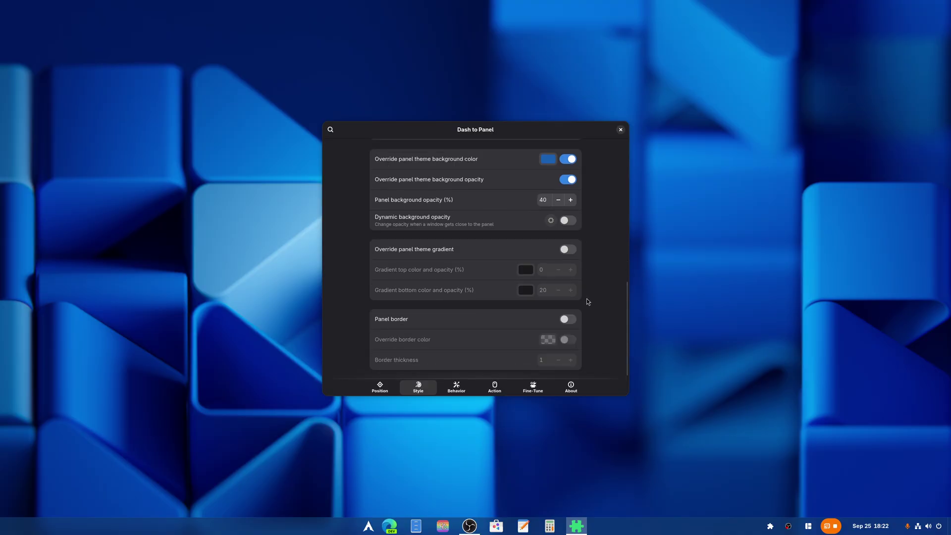
left_click(568, 319)
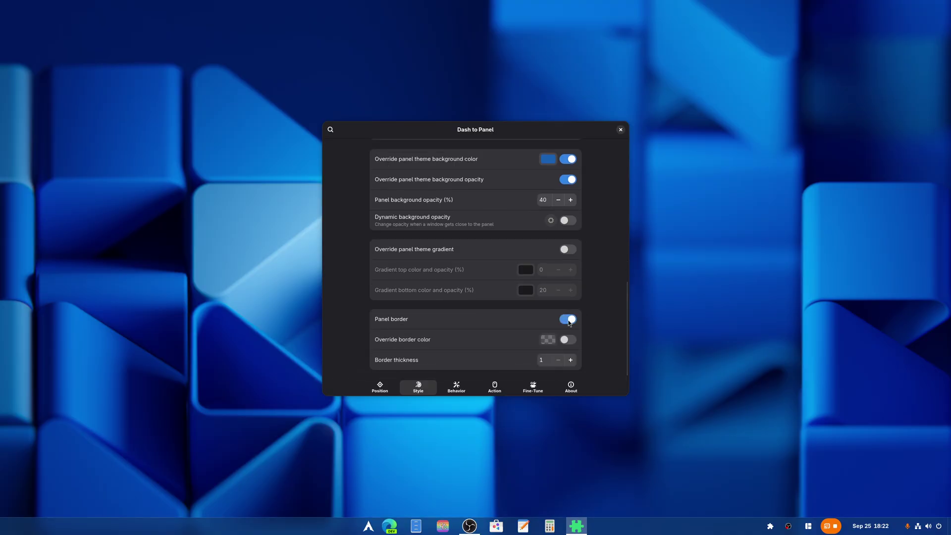
left_click(568, 320)
left_click(569, 320)
left_click(564, 339)
Step: Set the panel border colour to a custom black at about half opacity
left_click(547, 339)
left_click(554, 279)
left_click(549, 212)
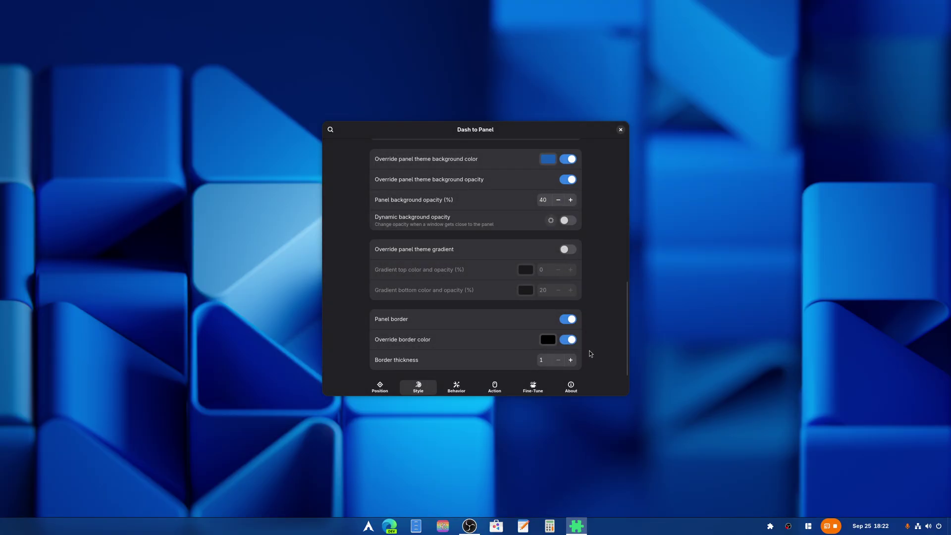
left_click(549, 339)
left_click(398, 306)
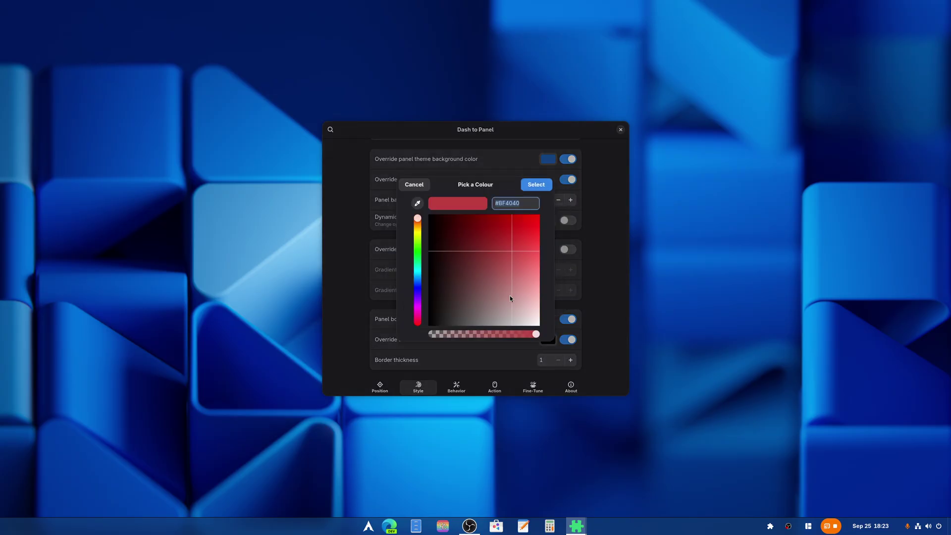
left_click_drag(447, 272, 426, 334)
left_click(475, 335)
left_click(534, 186)
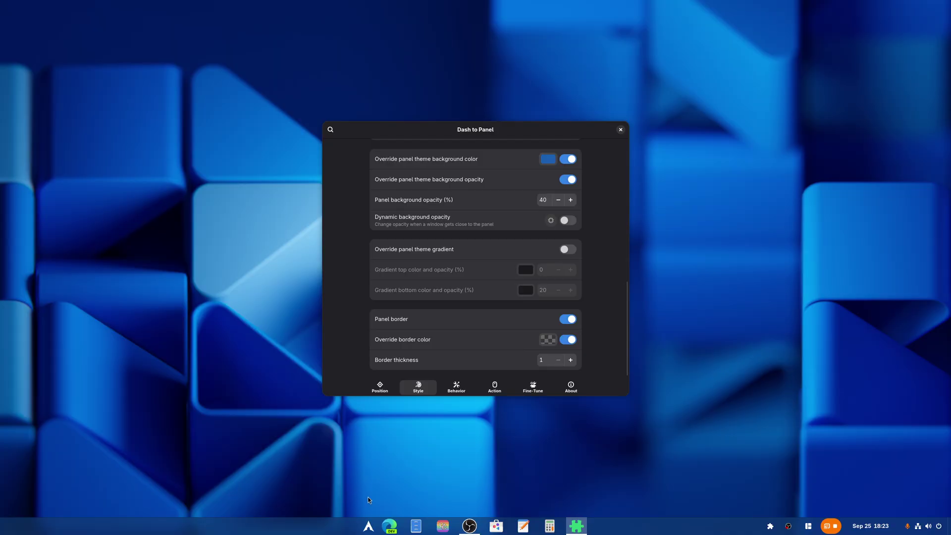
Step: Raise the panel border thickness to 3, previewing the panel
left_click(368, 526)
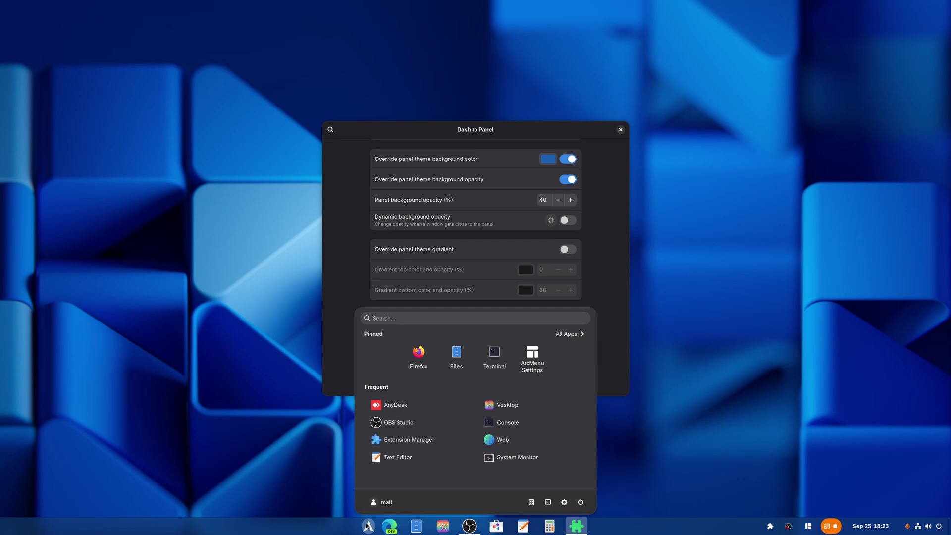
left_click(366, 525)
left_click(367, 525)
left_click(367, 525)
left_click(367, 525)
left_click(366, 525)
left_click(367, 525)
left_click(366, 525)
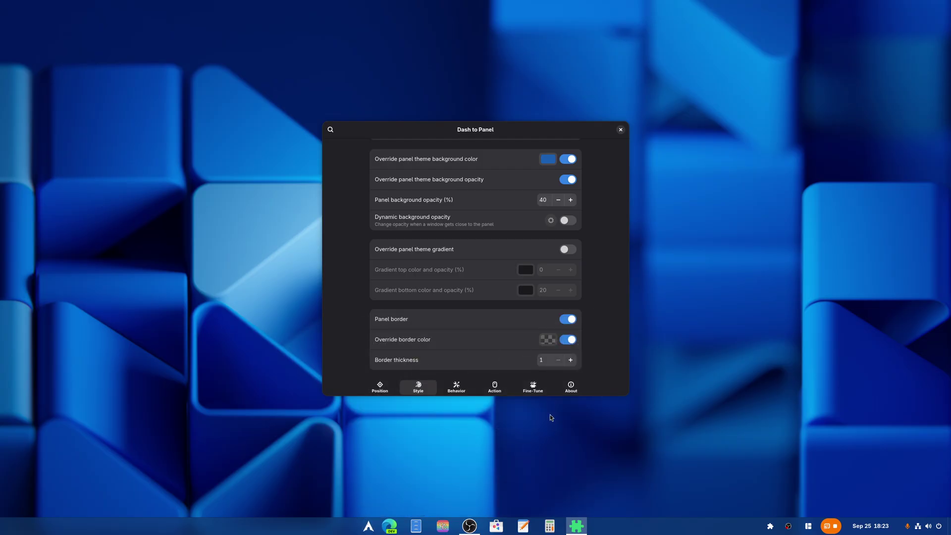
left_click(570, 359)
left_click(570, 359)
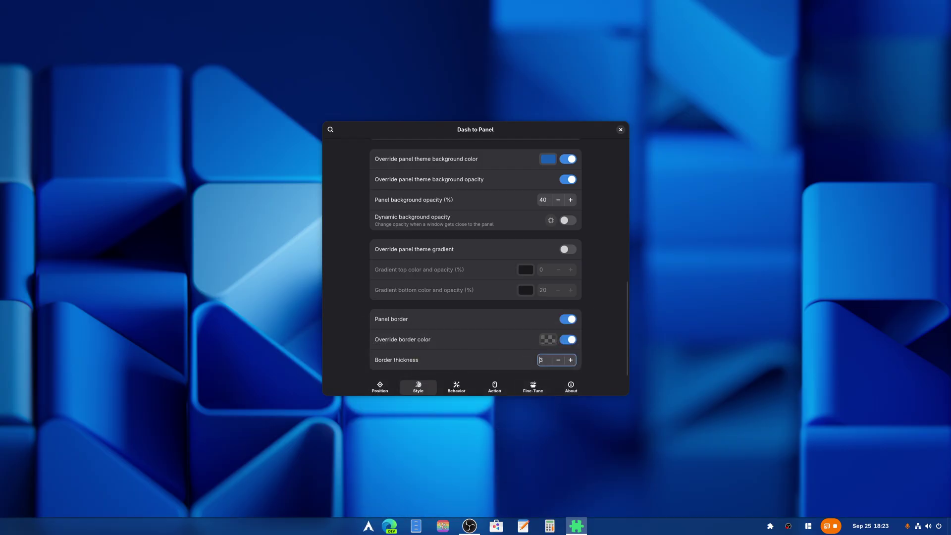
Step: Search the launcher for 'tweaks' and start GNOME Tweaks
left_click(367, 526)
left_click(368, 527)
left_click(368, 527)
left_click(368, 527)
left_click(367, 527)
type("tweaks")
key("Return")
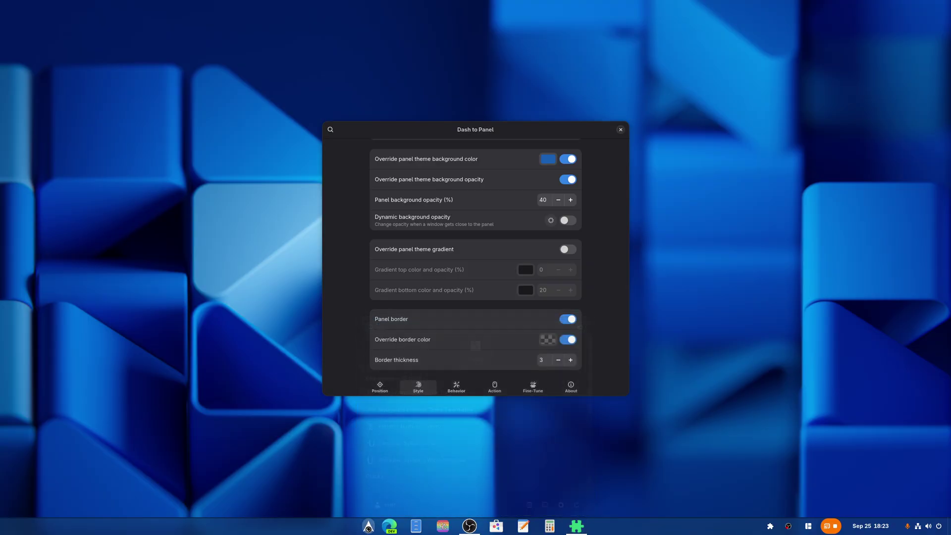
Step: Enable Maximize and Minimize titlebar buttons and place them on the left
left_click(531, 281)
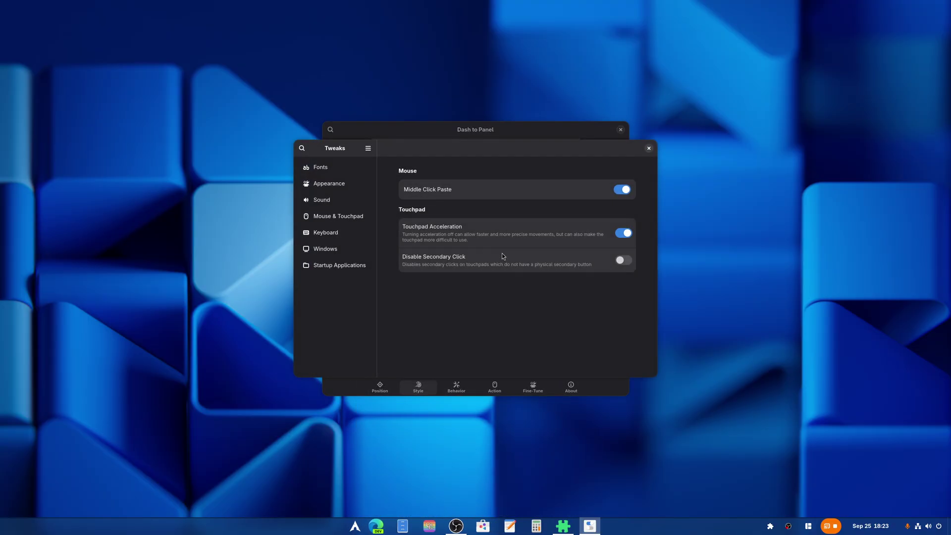
left_click(342, 248)
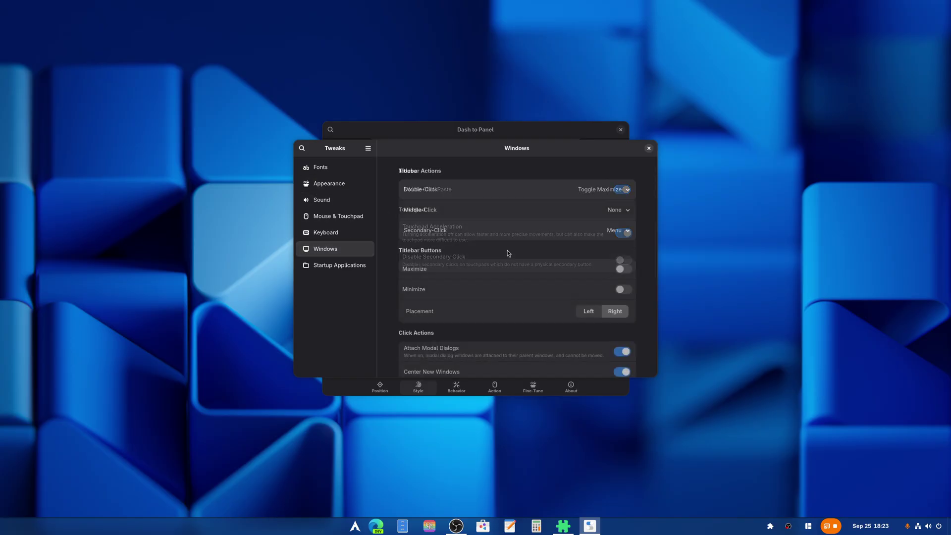
left_click(623, 269)
left_click(623, 290)
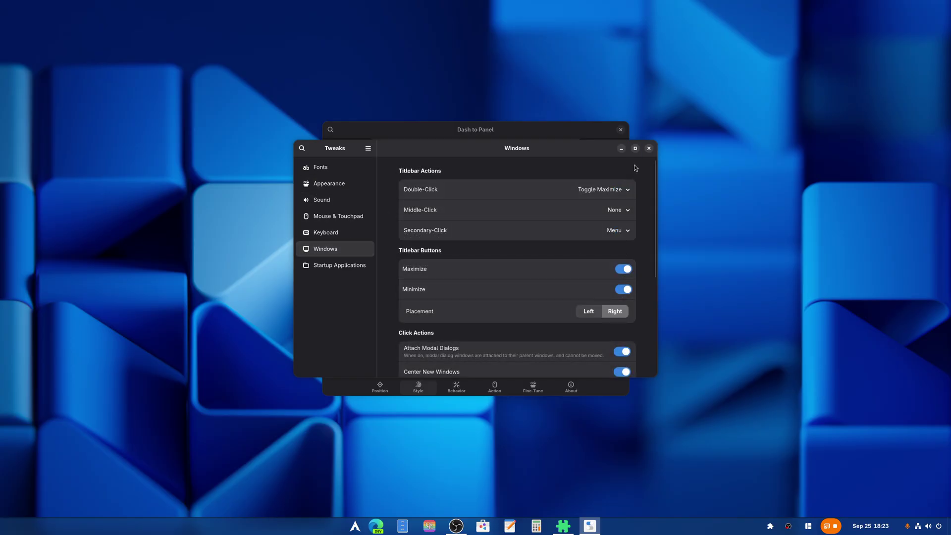
left_click(587, 312)
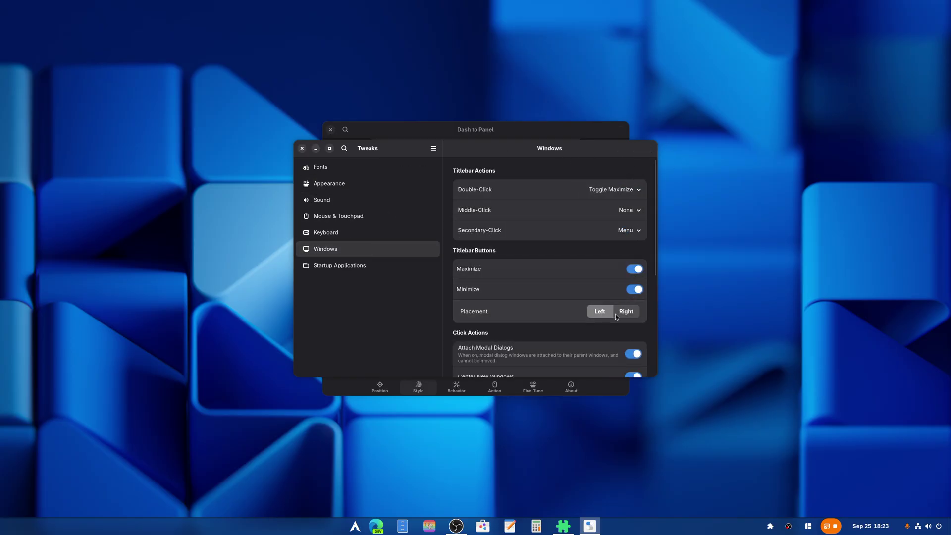
Step: Set Legacy Applications theme to Adwaita-dark, then close Tweaks
left_click(327, 184)
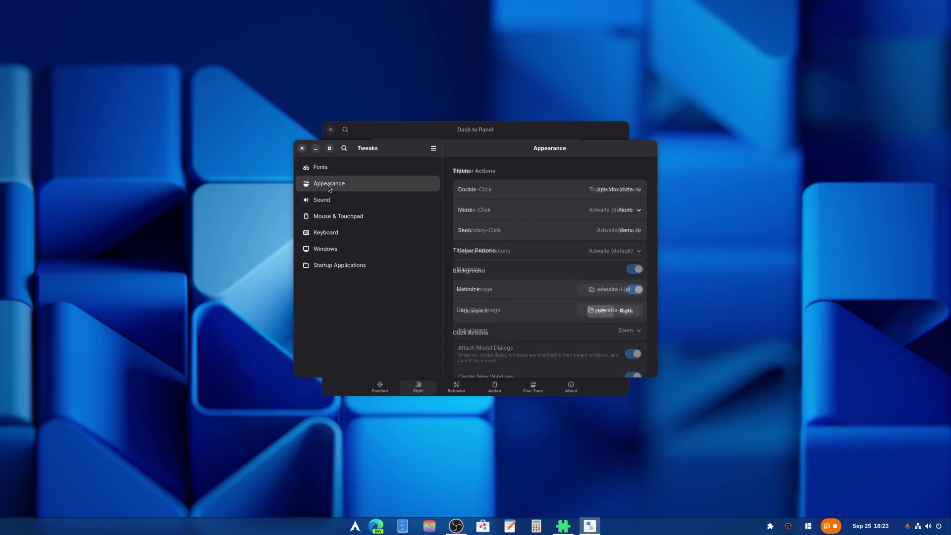
left_click(593, 255)
left_click(637, 278)
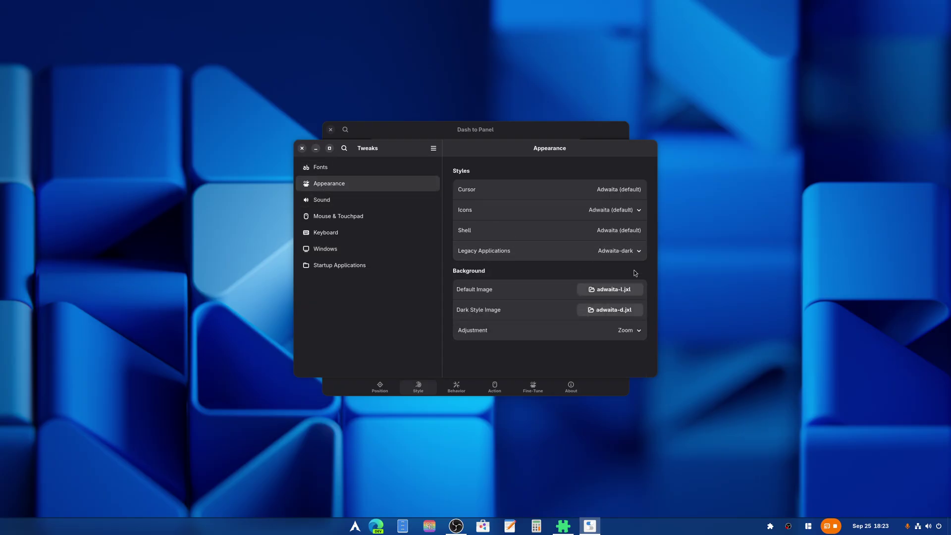
left_click(624, 214)
left_click(617, 209)
left_click(301, 148)
Step: Close Dash to Panel settings and open a terminal from the launcher
left_click(331, 129)
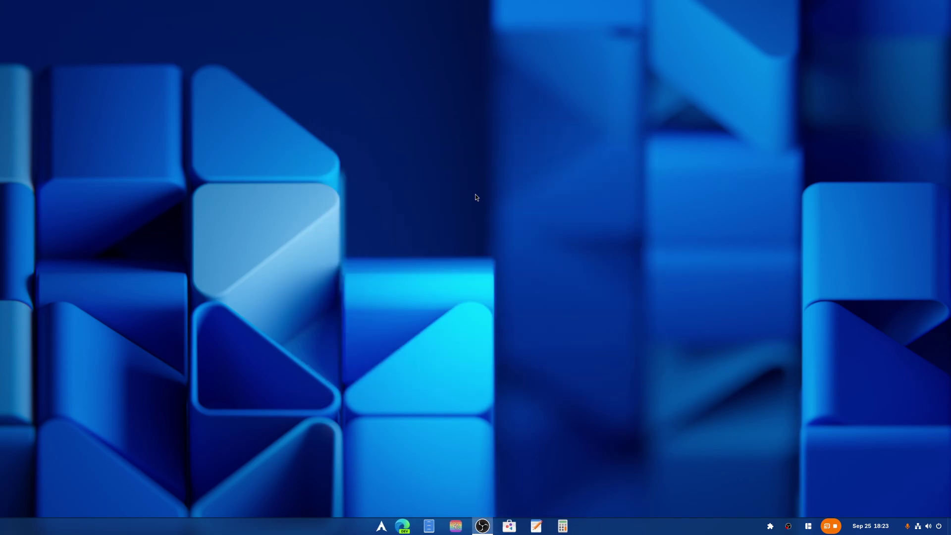
left_click(381, 527)
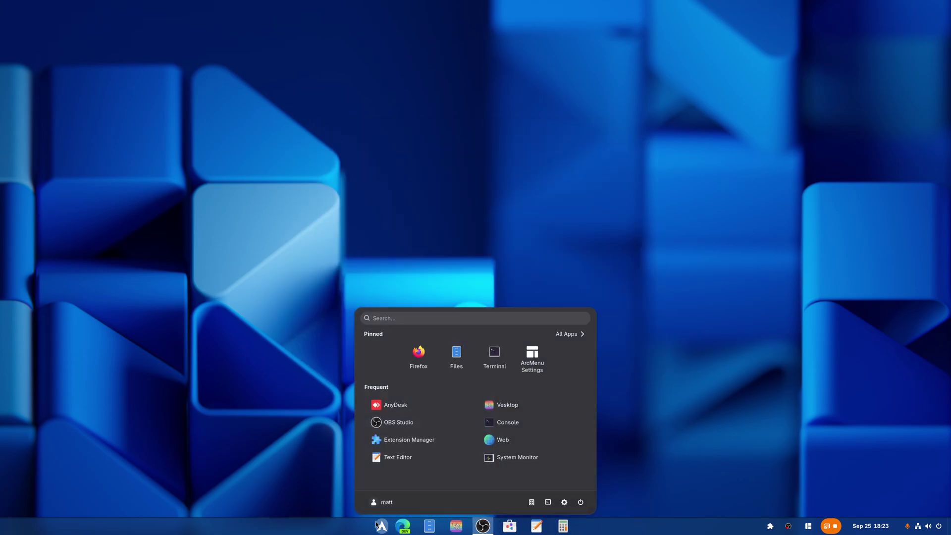
left_click(495, 354)
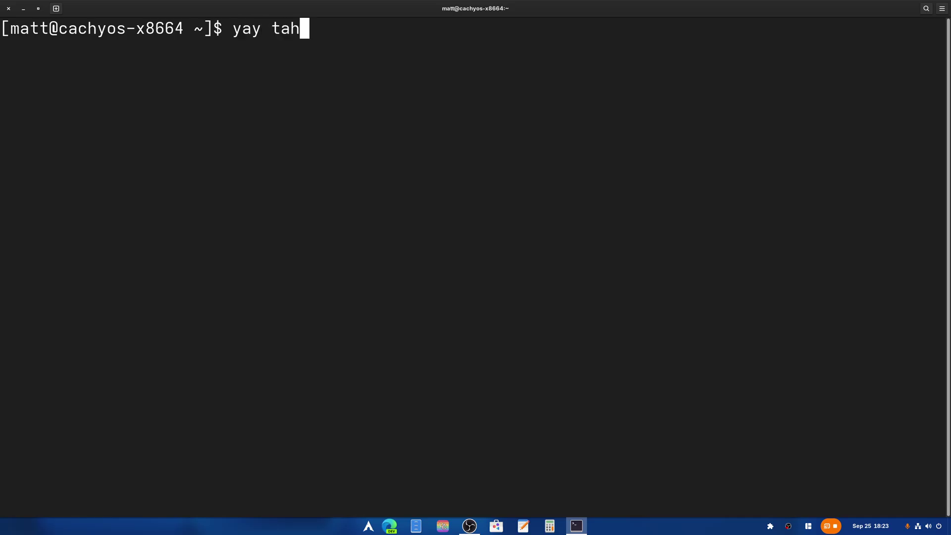
Step: Install macos-tahoe-cursor with yay: choose package 1, enter the sudo password, confirm y
key("Return")
type("1")
key("Return")
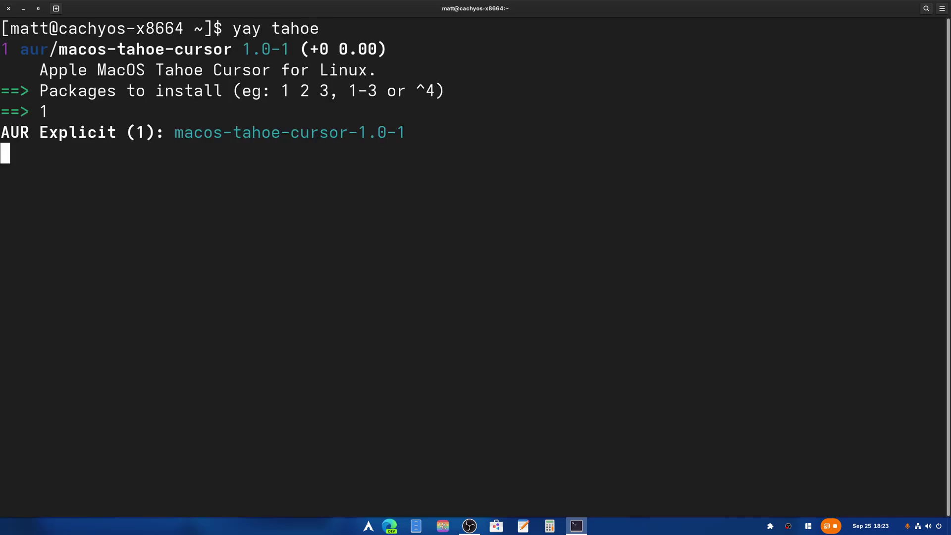
key("Return")
key("Return")
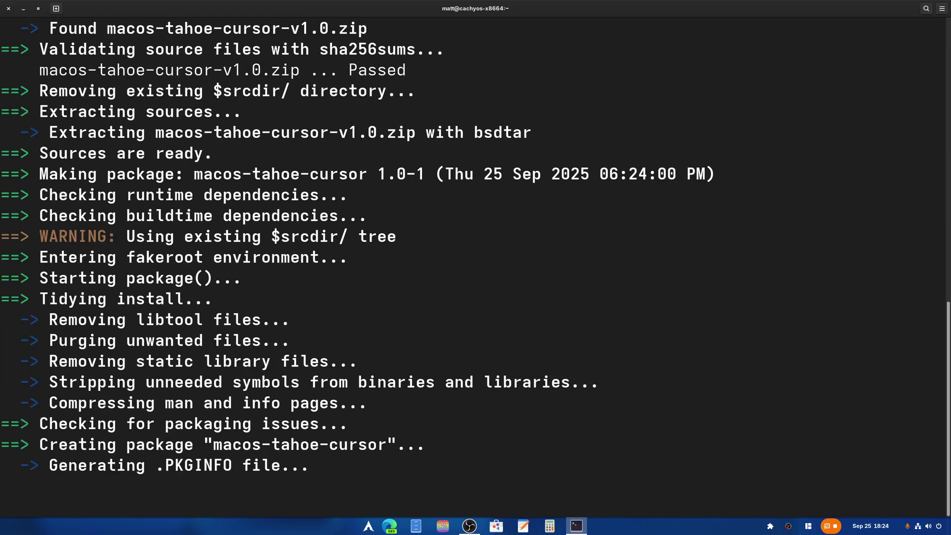
key("Return")
type("y")
key("Return")
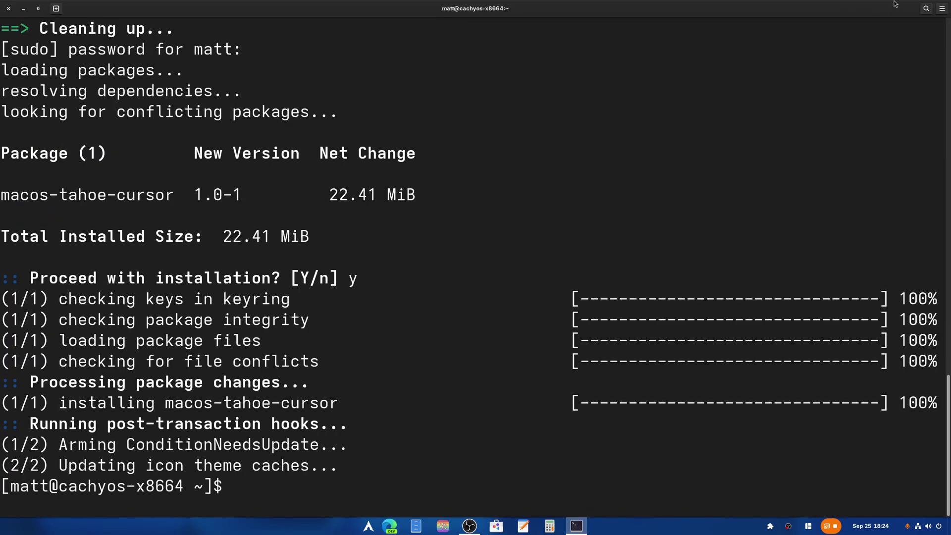
Step: Close the terminal and open the Google homepage in Microsoft Edge
left_click(9, 7)
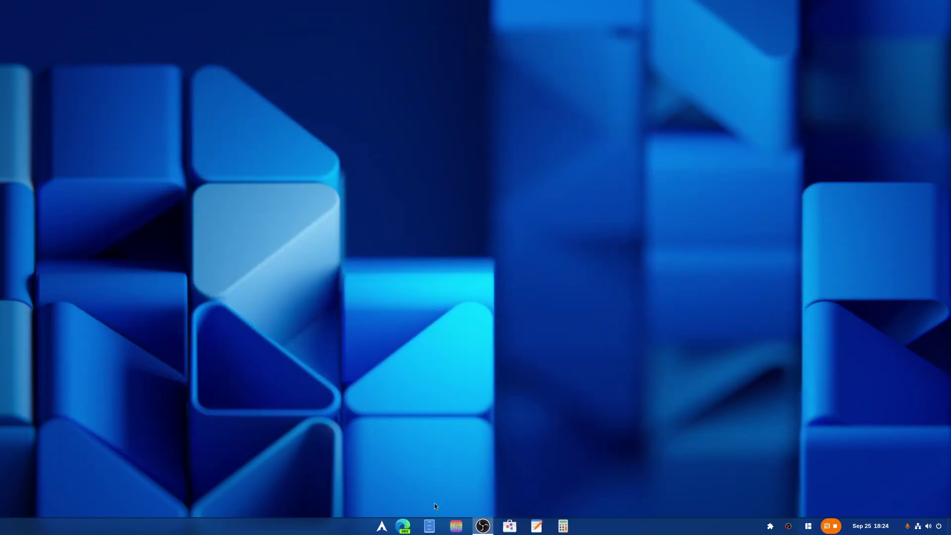
left_click(430, 529)
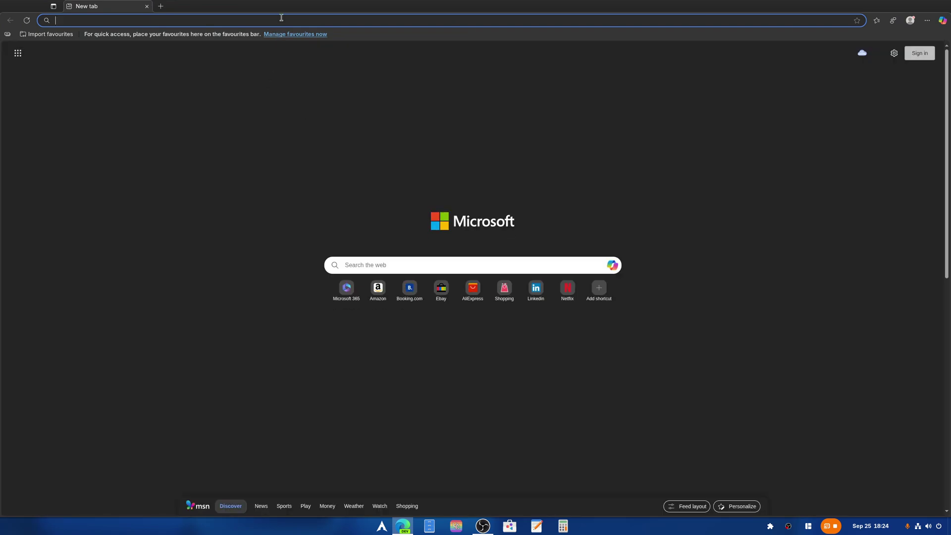
left_click(283, 18)
type("g")
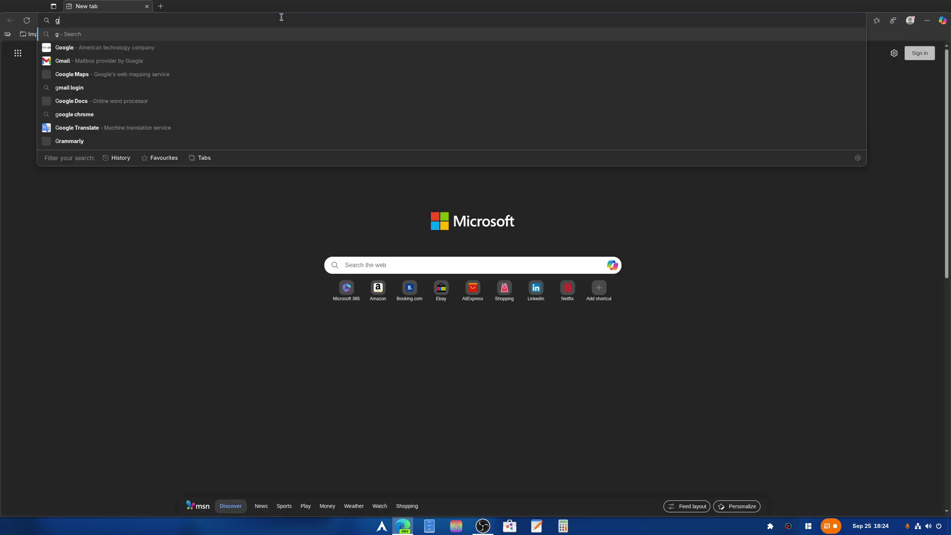
type("oogle")
key("Return")
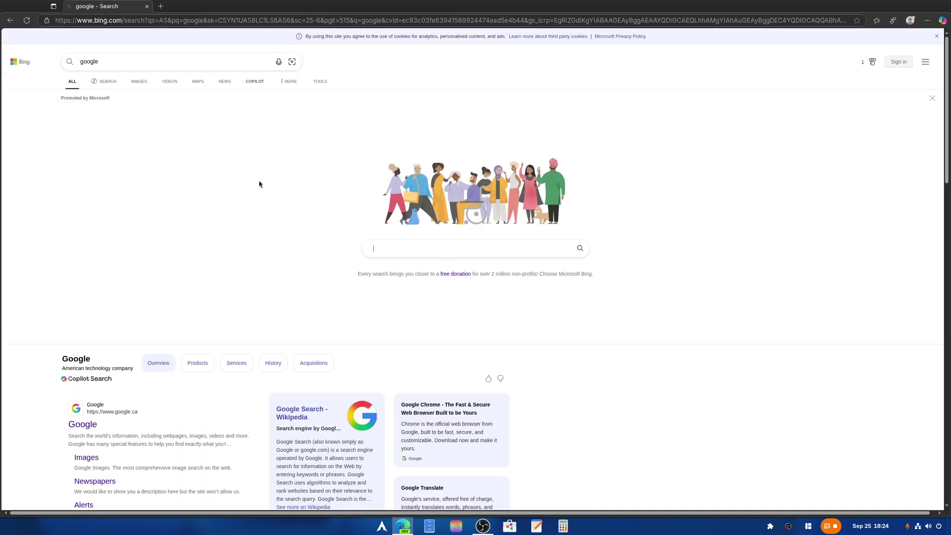
left_click(83, 425)
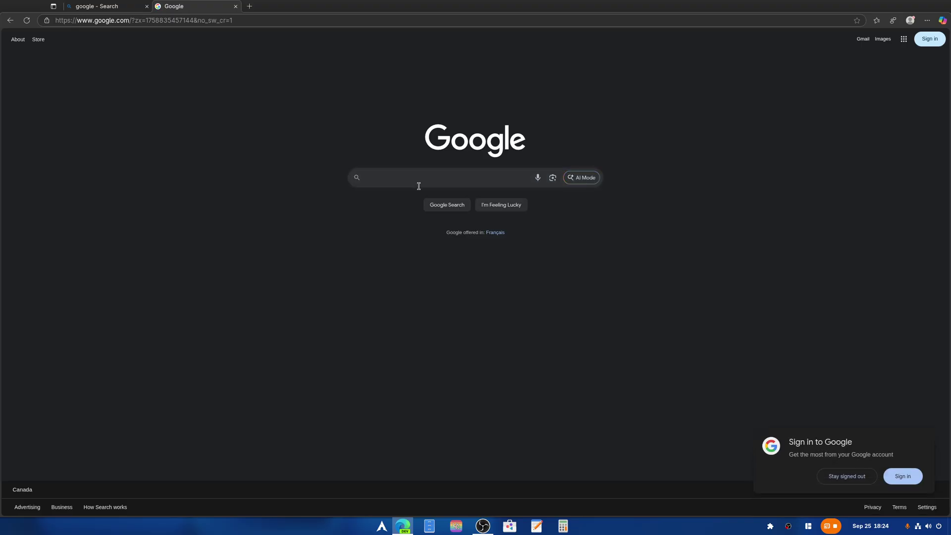
Step: Search 'macos tahoe gnome theme', copy the GNOME-macOS-Tahoe repository address, and snap Edge aside
type("macos toaho")
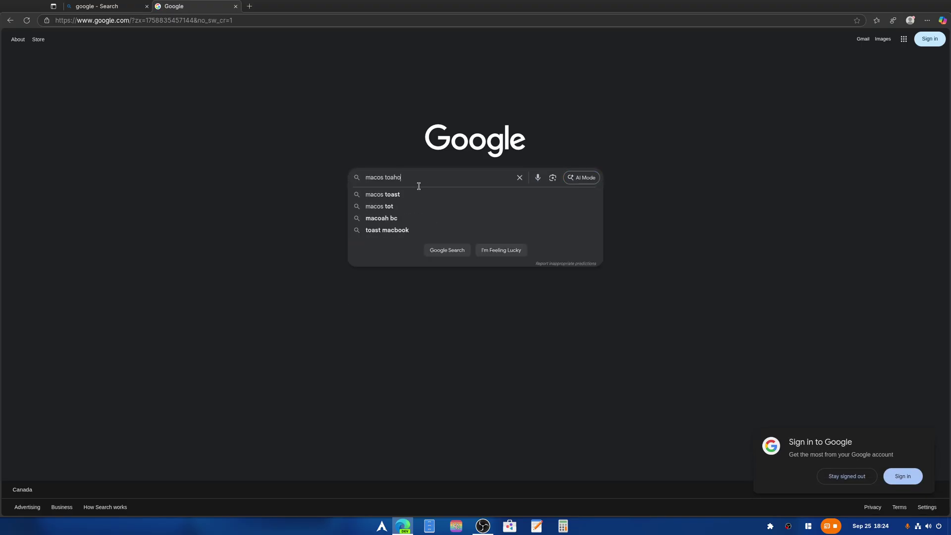
key("BackSpace")
key("BackSpace")
key("BackSpace")
key("BackSpace")
type("ahoe")
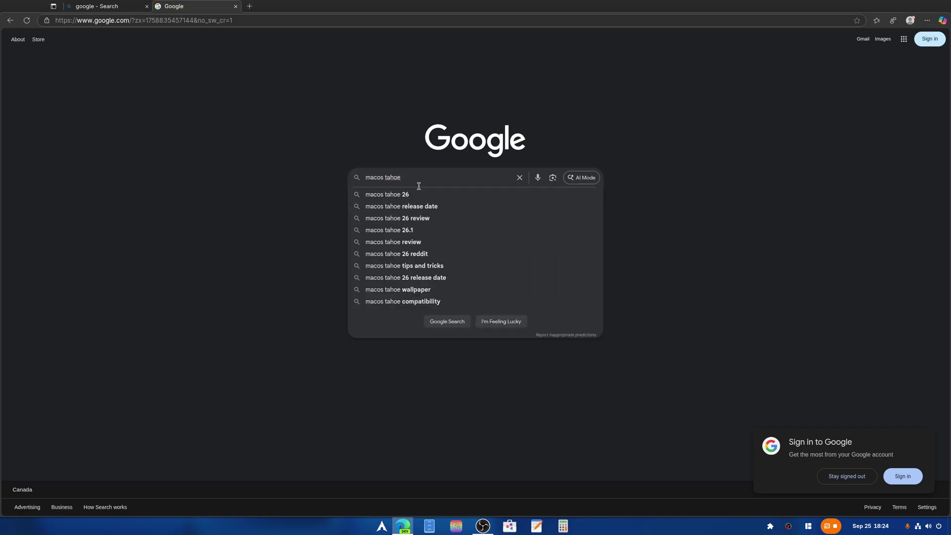
type(" gnome theme")
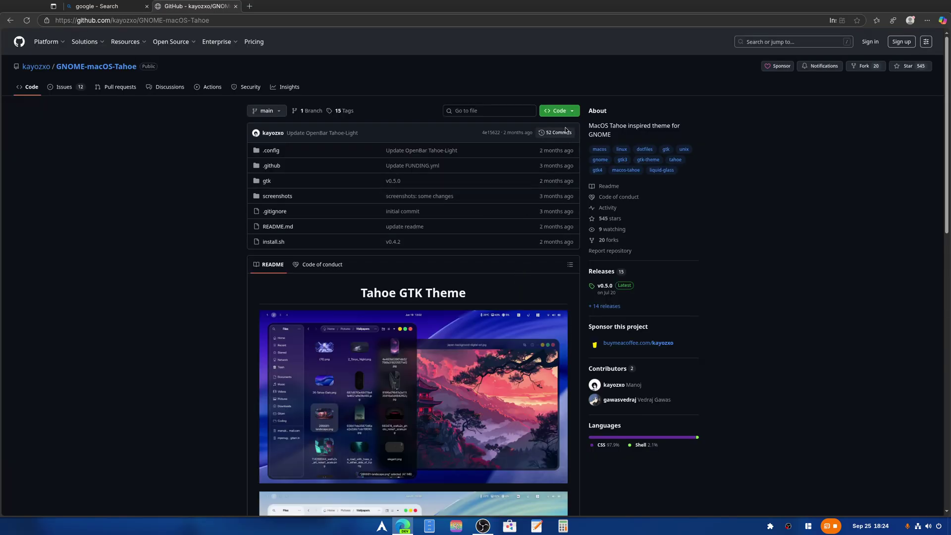
left_click(166, 21)
right_click(167, 21)
left_click(186, 92)
key("super+Left")
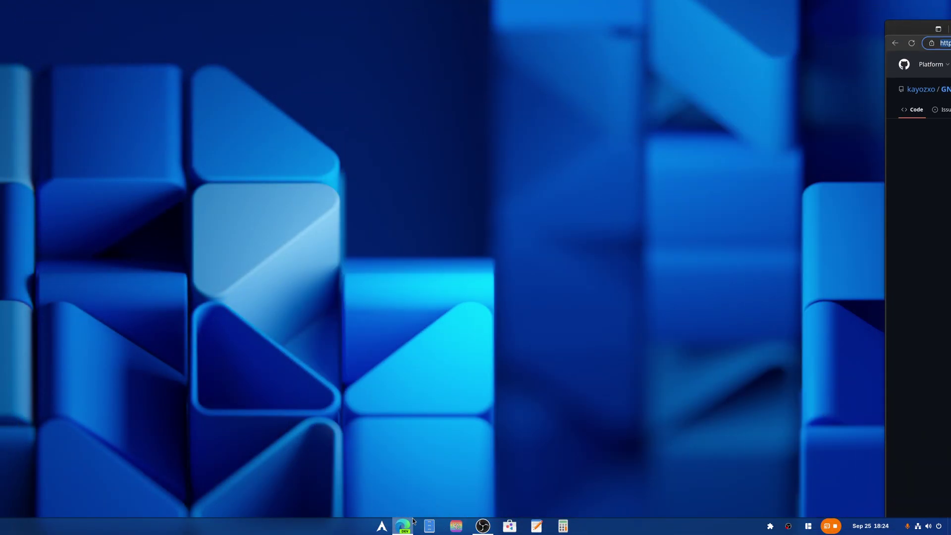
Step: In a new terminal, git clone the pasted GNOME-macOS-Tahoe repository address
key("super")
left_click(488, 363)
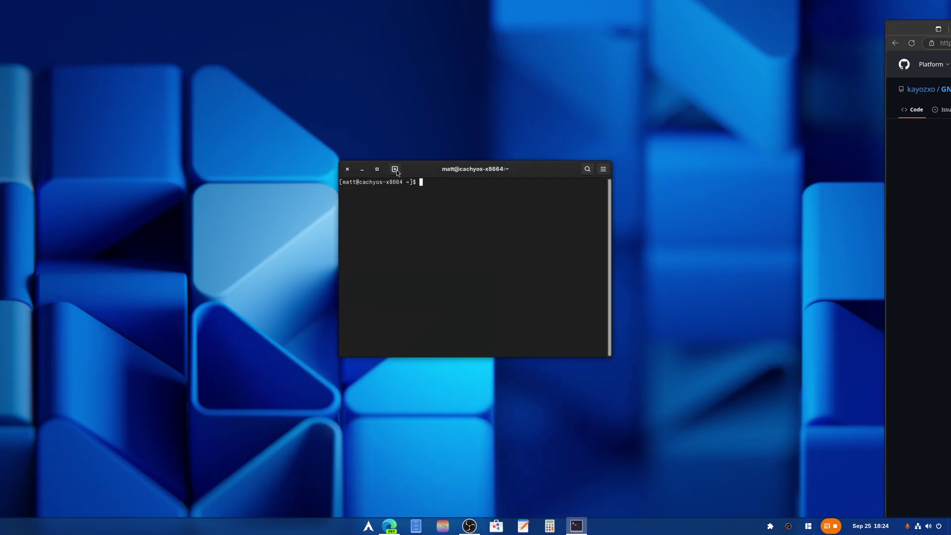
type("git clone")
key("ctrl+shift+v")
key("Return")
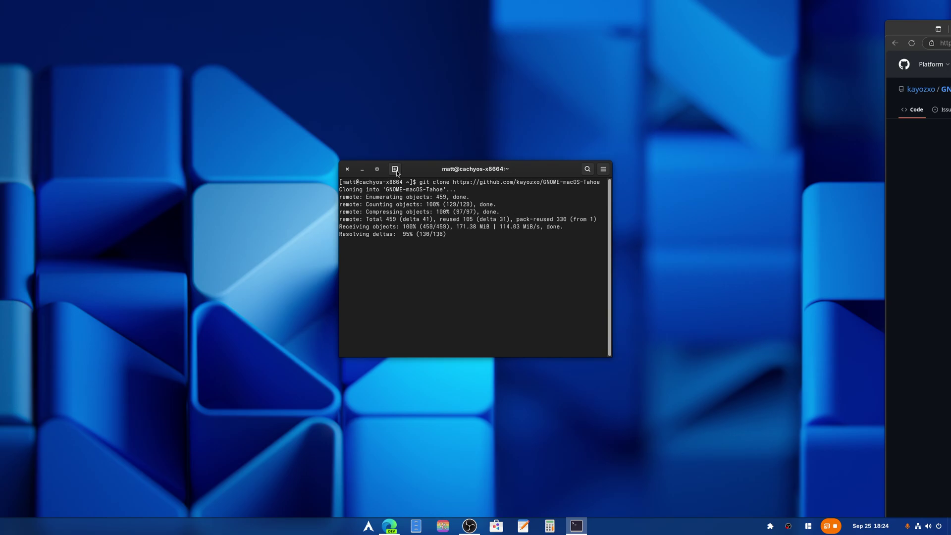
Step: Maximize the terminal, enlarge its text, and cd into the GNOME-macOS-Tahoe folder
type("cd")
double_click(420, 165)
key("ctrl+plus")
key("ctrl+plus")
key("ctrl+plus")
key("ctrl+plus")
key("ctrl+plus")
key("ctrl+plus")
key("ctrl+plus")
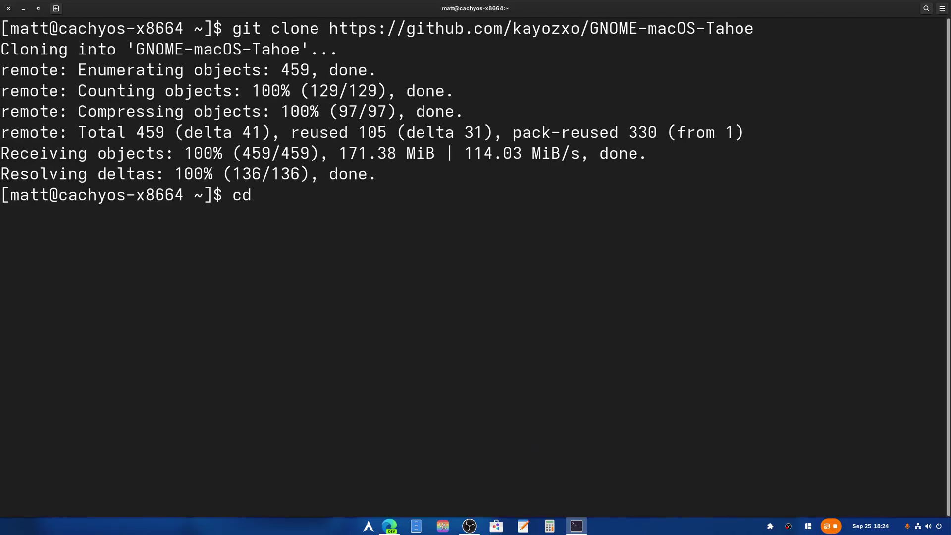
type("FG")
key("BackSpace")
key("BackSpace")
type("GN")
key("Tab")
key("Return")
Step: Run ./install.sh -d -la, then return to the home folder and clear the screen
type("./in")
key("Tab")
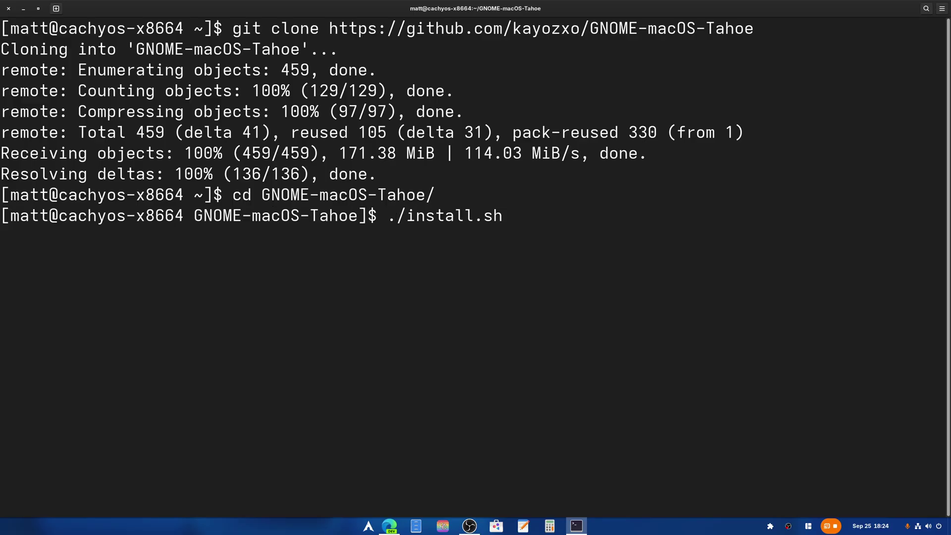
type("-d -la")
key("Return")
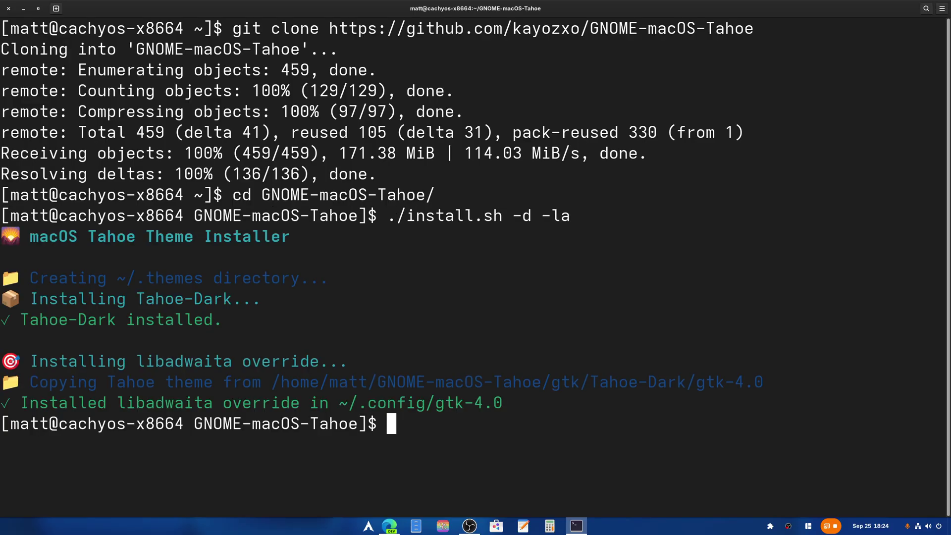
type("cd")
key("Return")
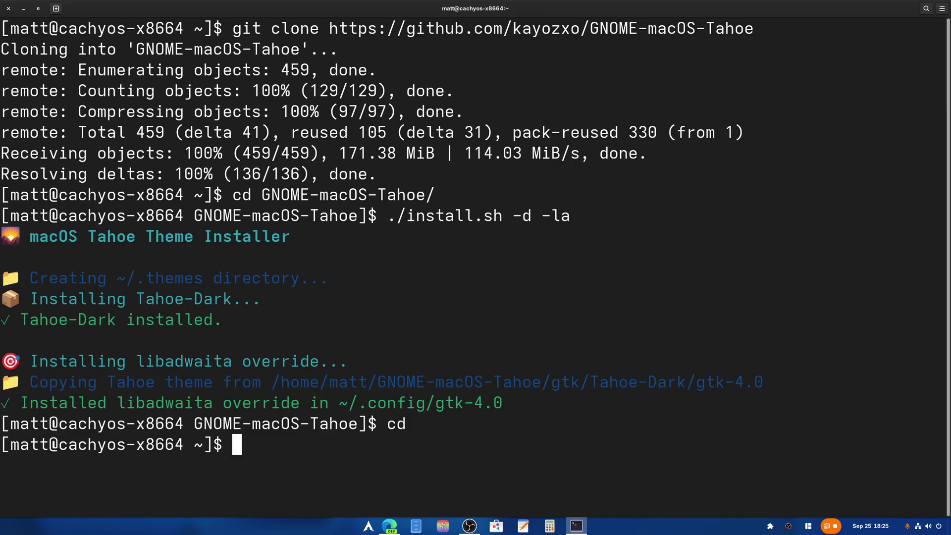
type("clear")
key("Return")
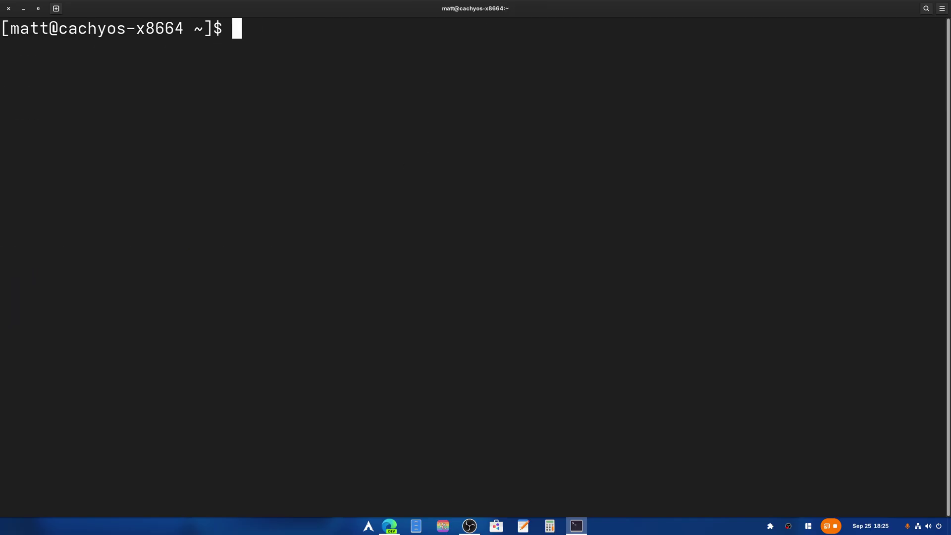
Step: Copy the MacTahoe icon theme repository address from Edge
left_click(390, 526)
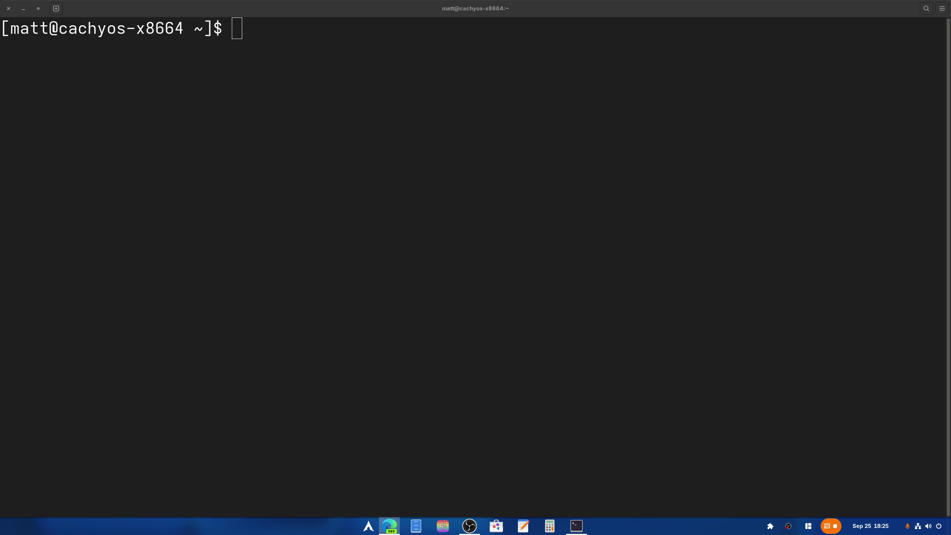
key("alt+Tab")
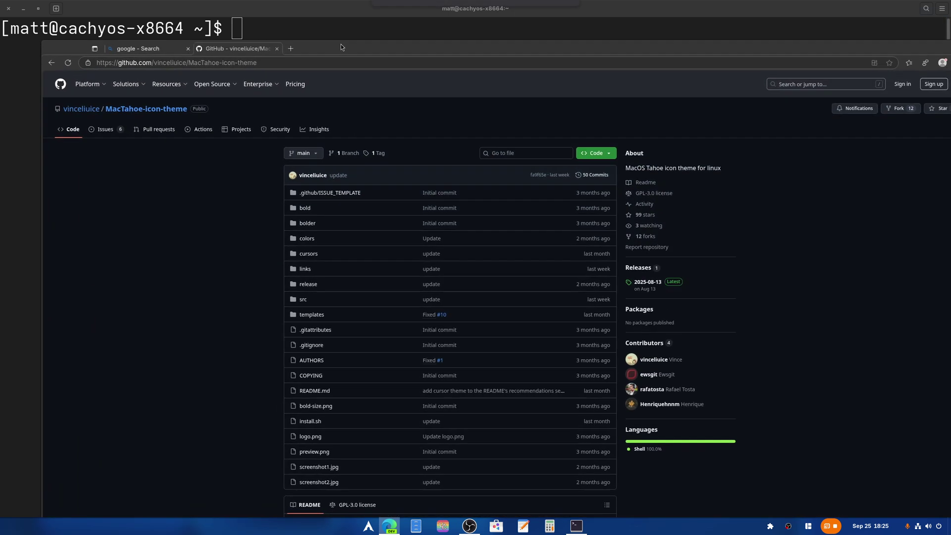
right_click(194, 43)
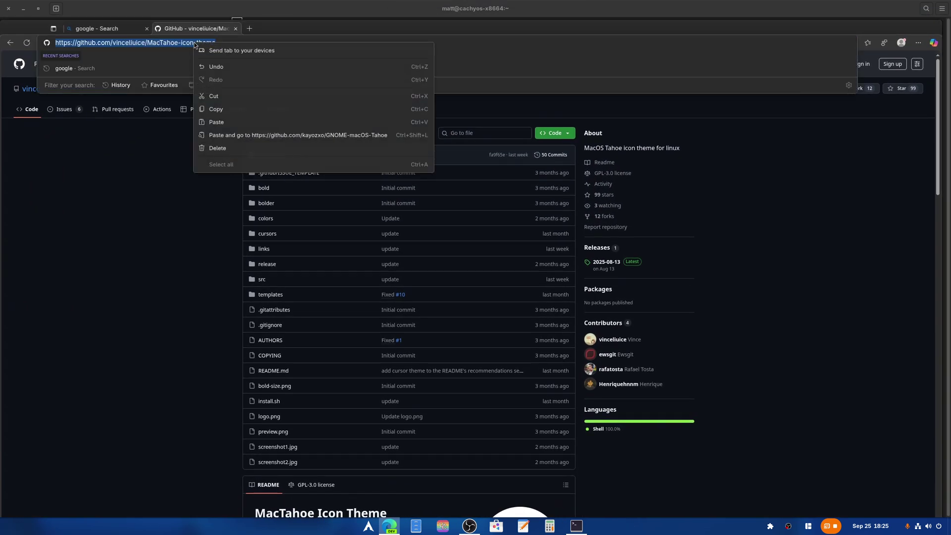
left_click(218, 109)
key("alt+Tab")
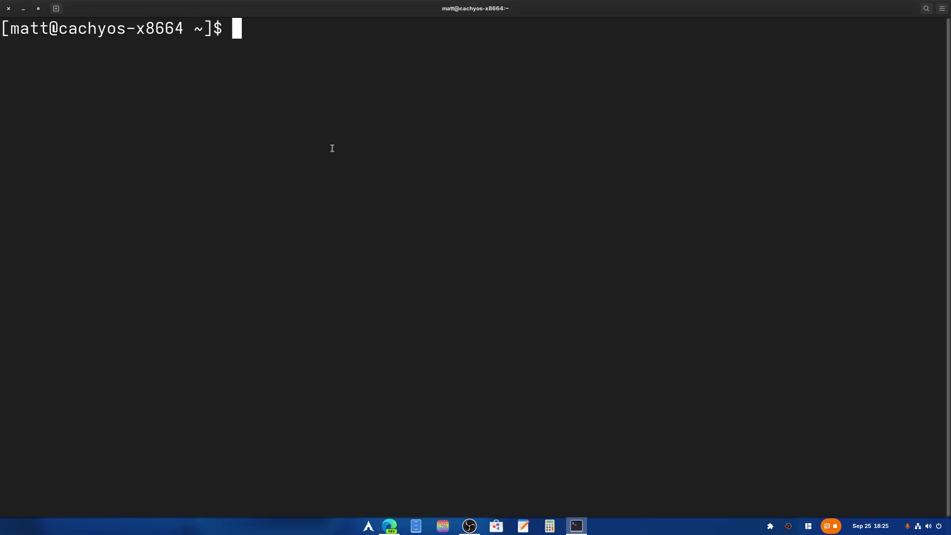
Step: Clone MacTahoe-icon-theme, cd into it, and run ./install.sh
type("git clone")
key("ctrl+shift+v")
key("Return")
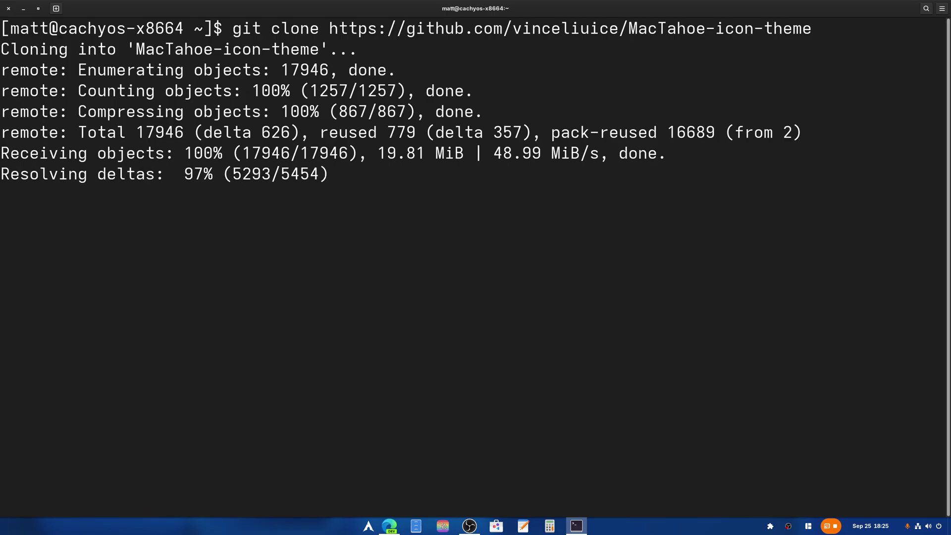
type("cd ")
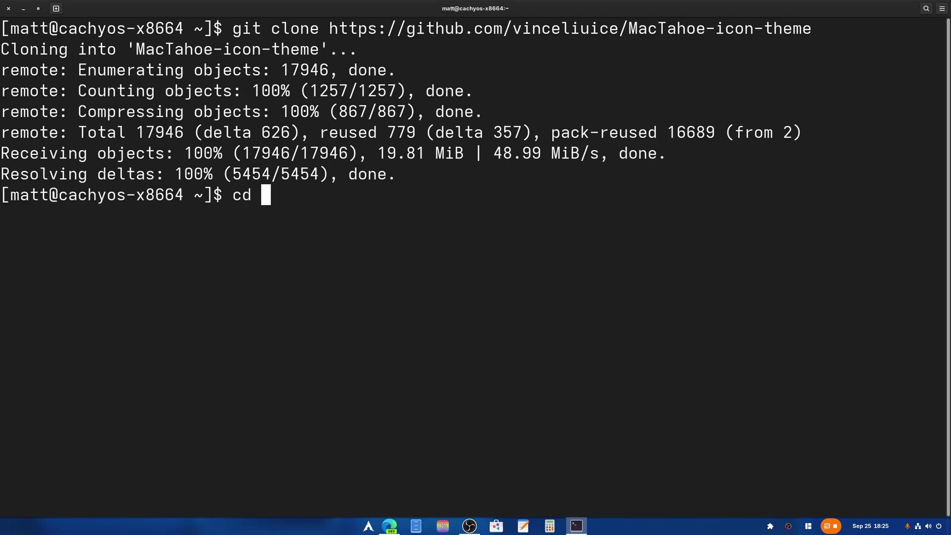
type("MA")
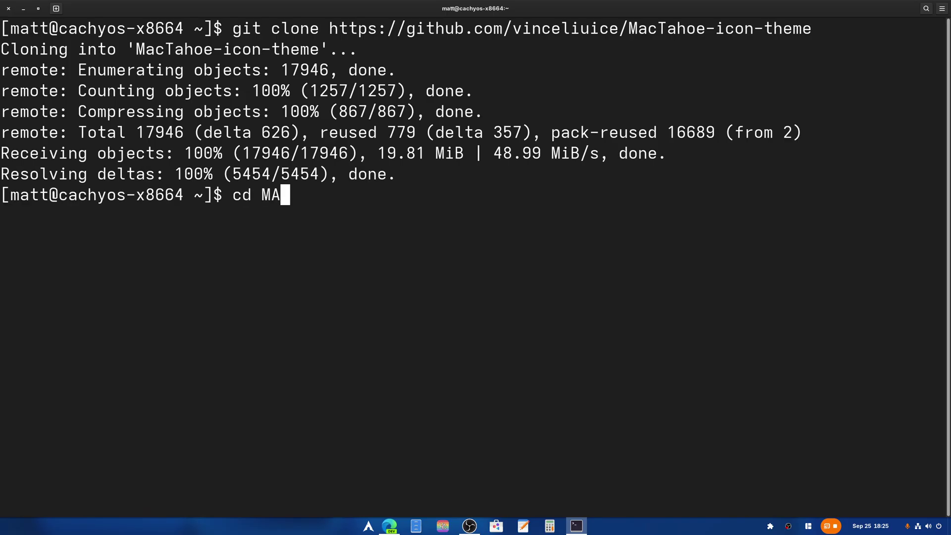
key("Tab")
key("Return")
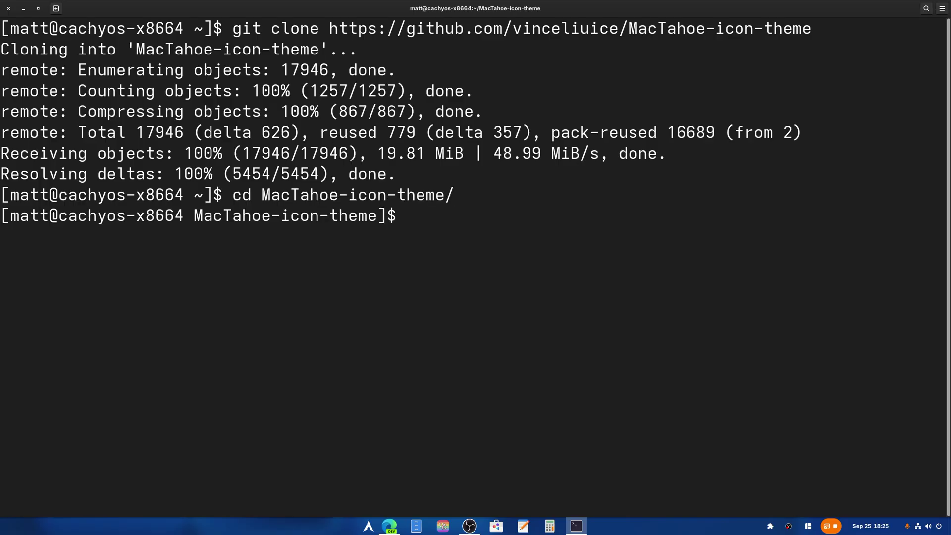
type("./i")
key("Tab")
key("Return")
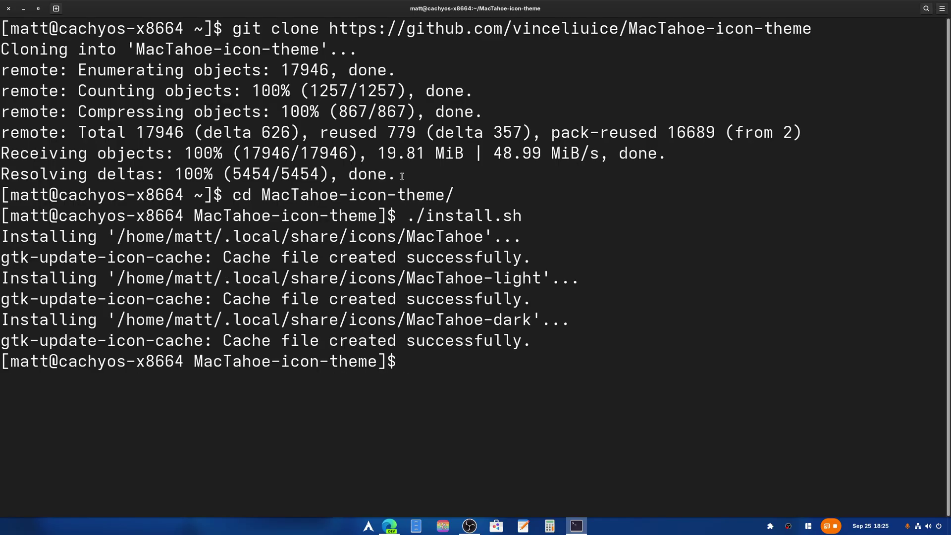
Step: Launch GNOME Tweaks by searching 'tweaks' in the app launcher
left_click(370, 528)
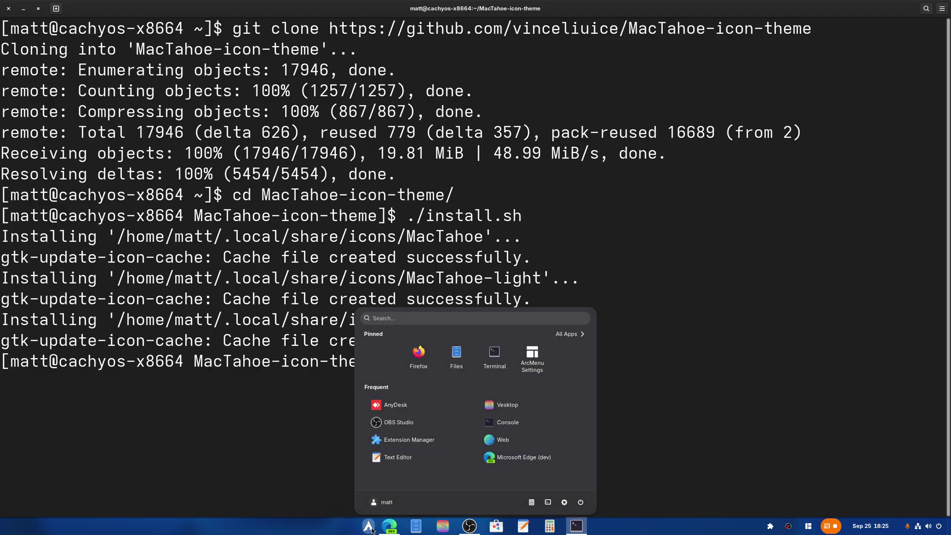
type("tweaks")
key("Return")
Step: Set Legacy Applications and Shell styles to Tahoe-Dark
mouse_move(385, 426)
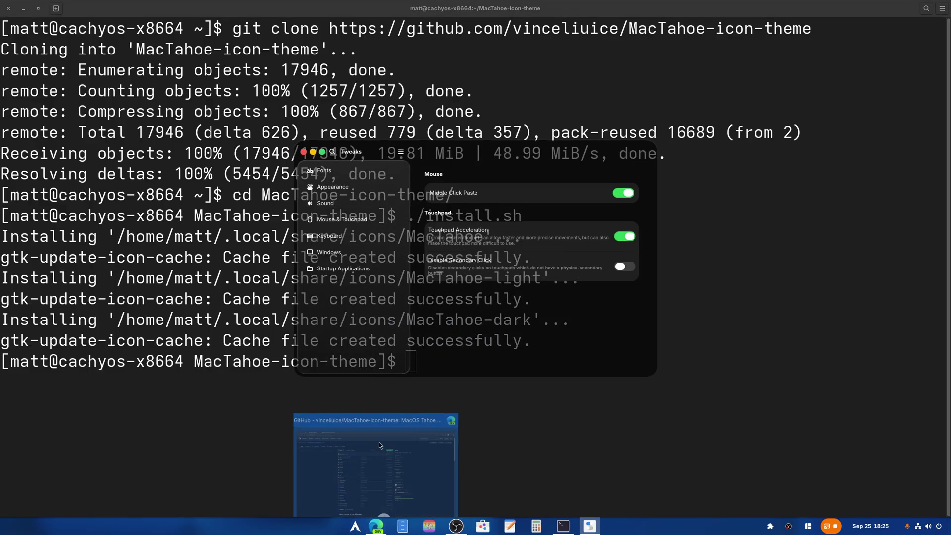
left_click(333, 187)
left_click(621, 251)
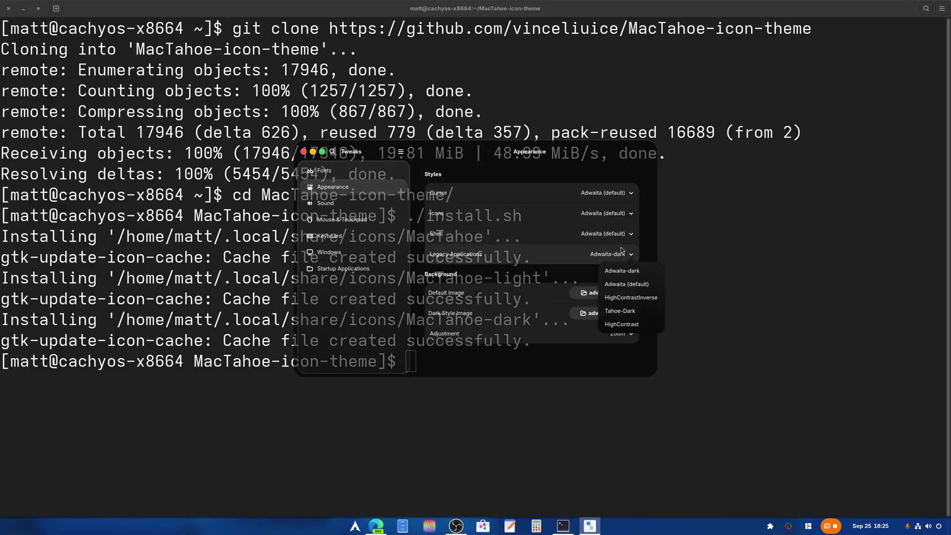
left_click(620, 310)
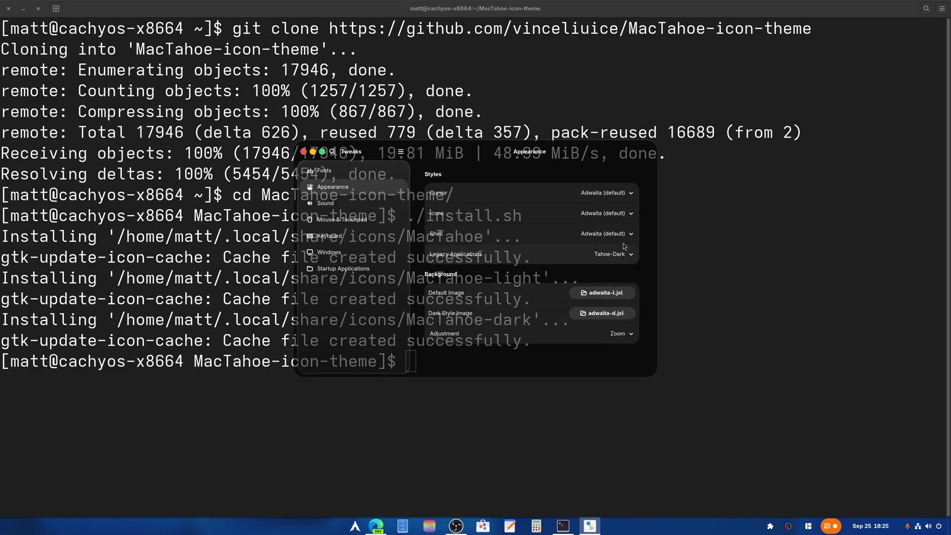
left_click(625, 238)
left_click(623, 252)
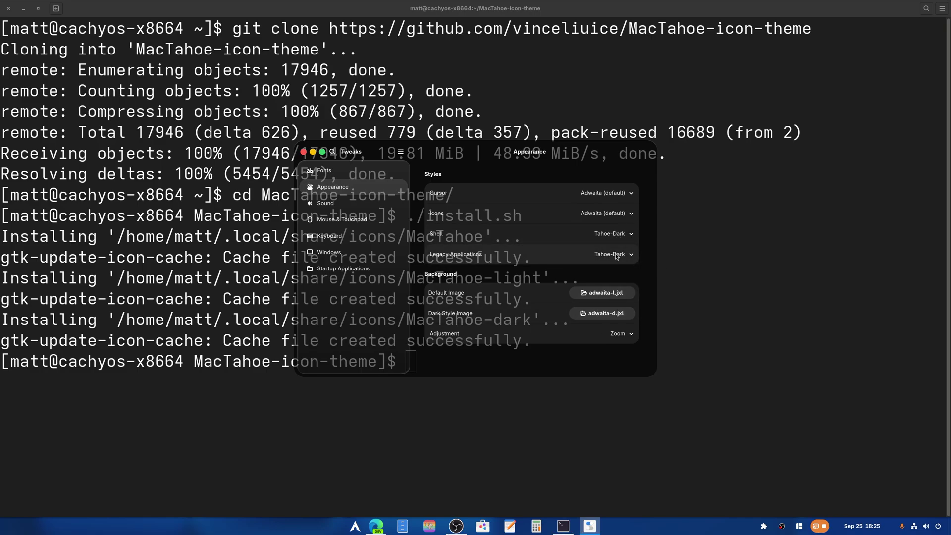
Step: Set Icons to MacTahoe-dark and Cursor to Macos-tahoe-cursor
left_click(614, 212)
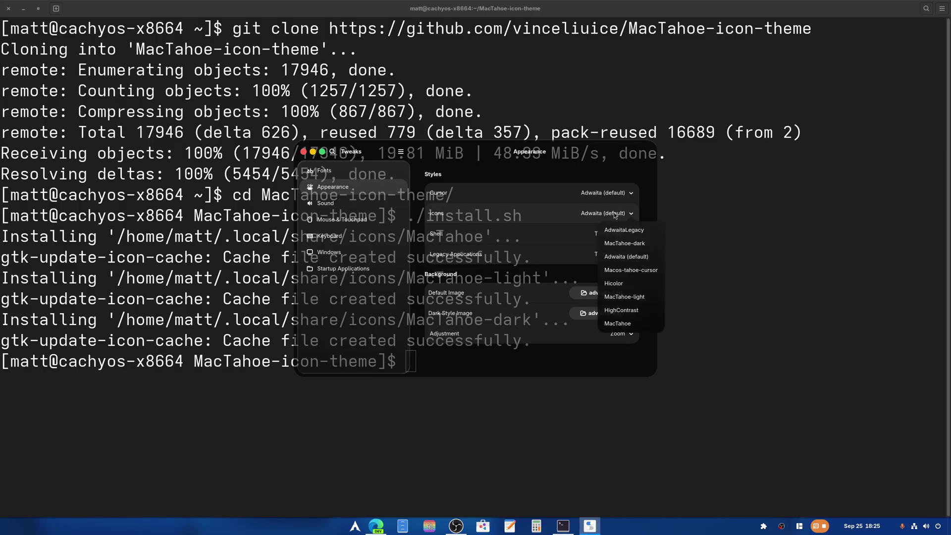
left_click(636, 247)
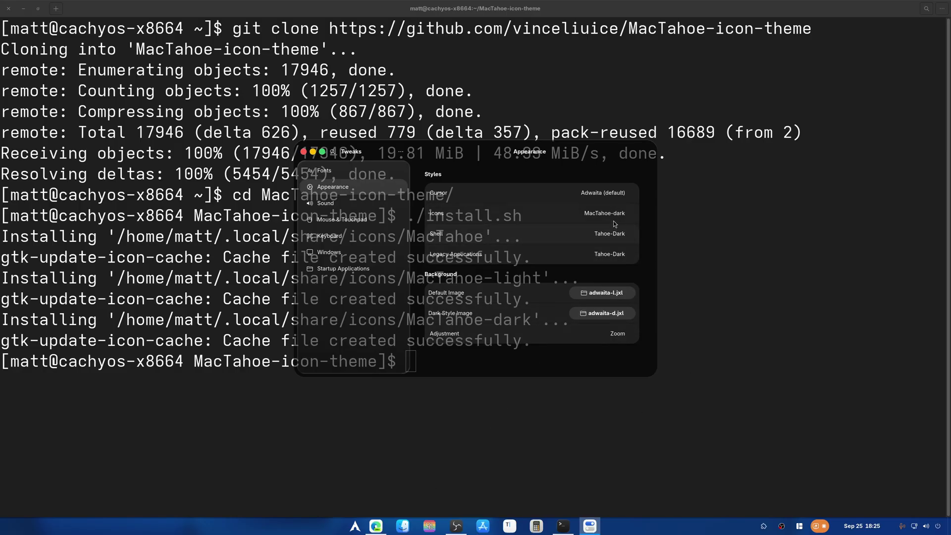
left_click(608, 196)
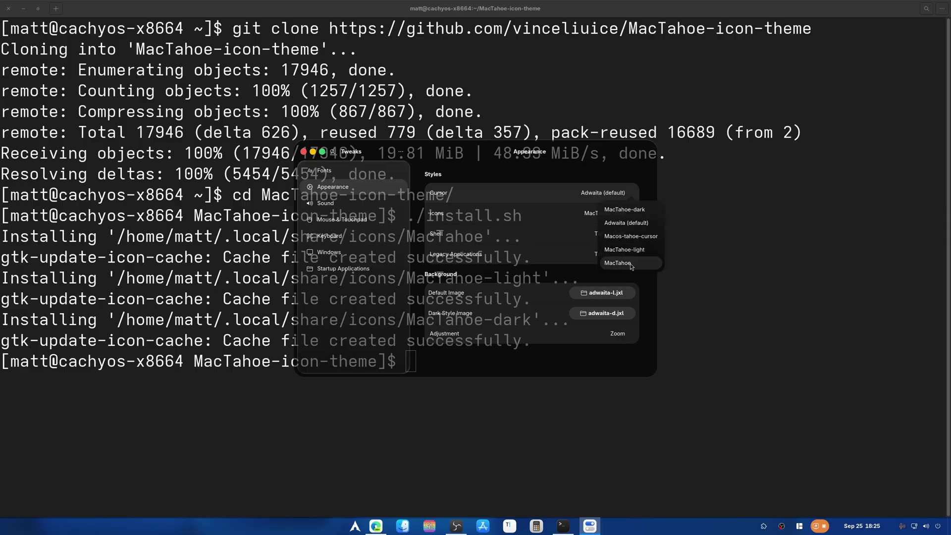
left_click(627, 238)
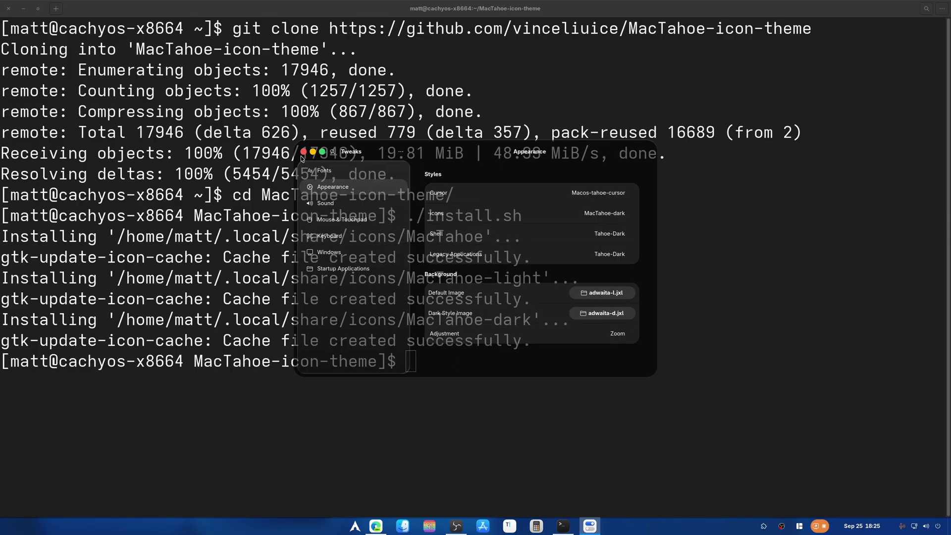
Step: Close the terminal and open Blur my Shell settings beside the Tweaks window
left_click(8, 9)
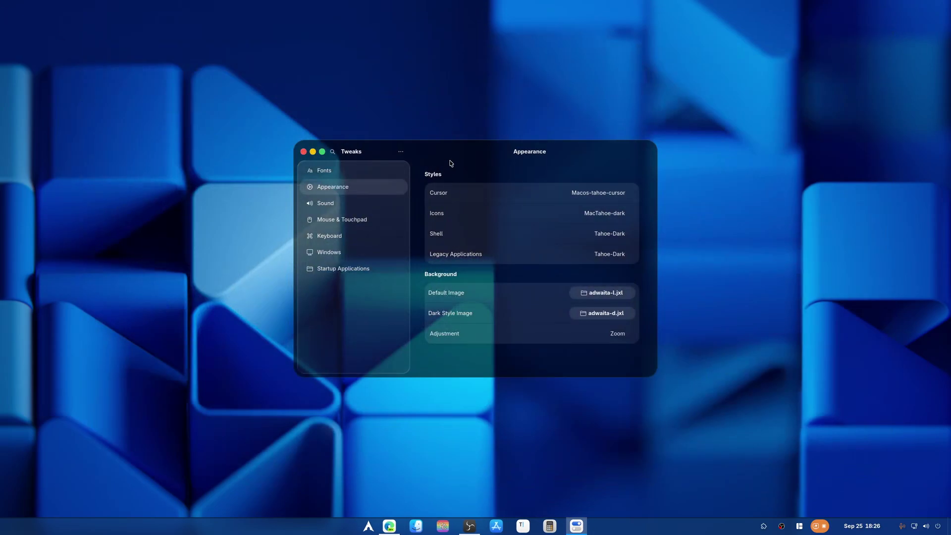
mouse_move(448, 159)
left_mouse_down()
mouse_move(195, 104)
mouse_move(384, 131)
mouse_move(447, 165)
left_mouse_up()
left_click(772, 526)
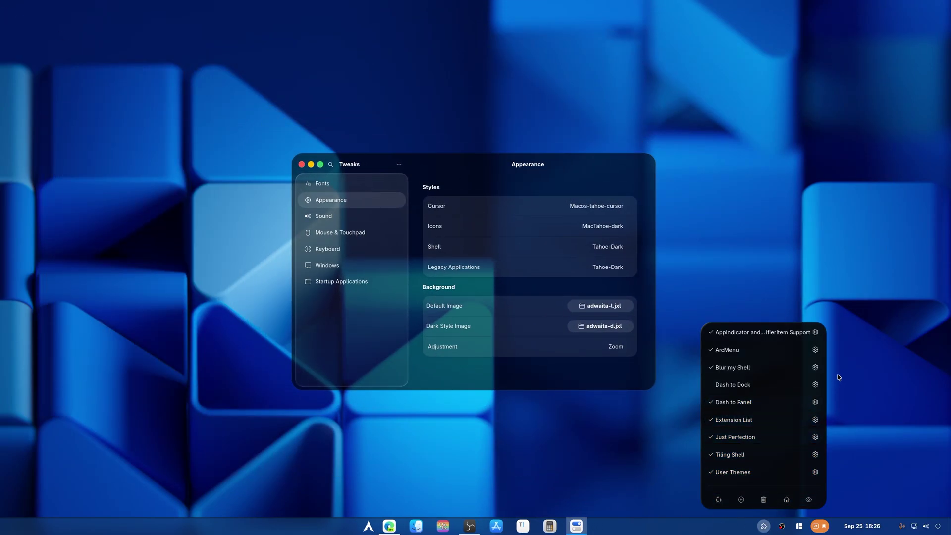
left_click(792, 369)
left_click_drag(489, 170, 193, 57)
left_click_drag(395, 163, 528, 92)
Step: Blur all application windows by default, opaque focused window off, opacity 255, sigma 92
left_click(235, 237)
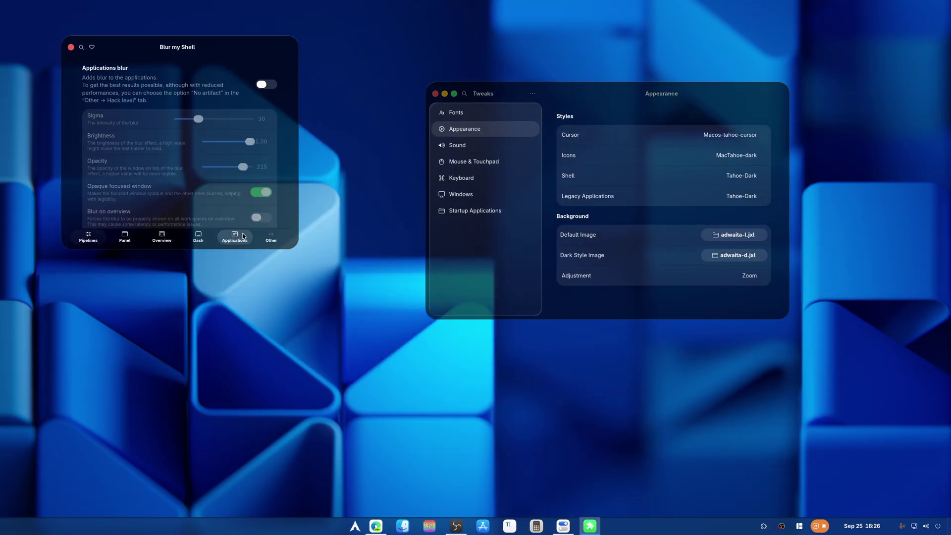
left_click(264, 85)
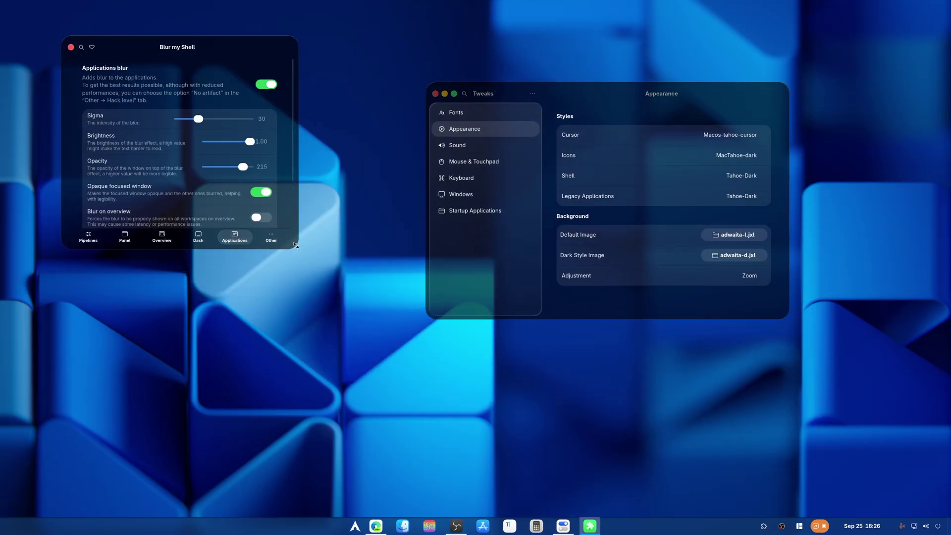
left_click_drag(296, 245, 388, 379)
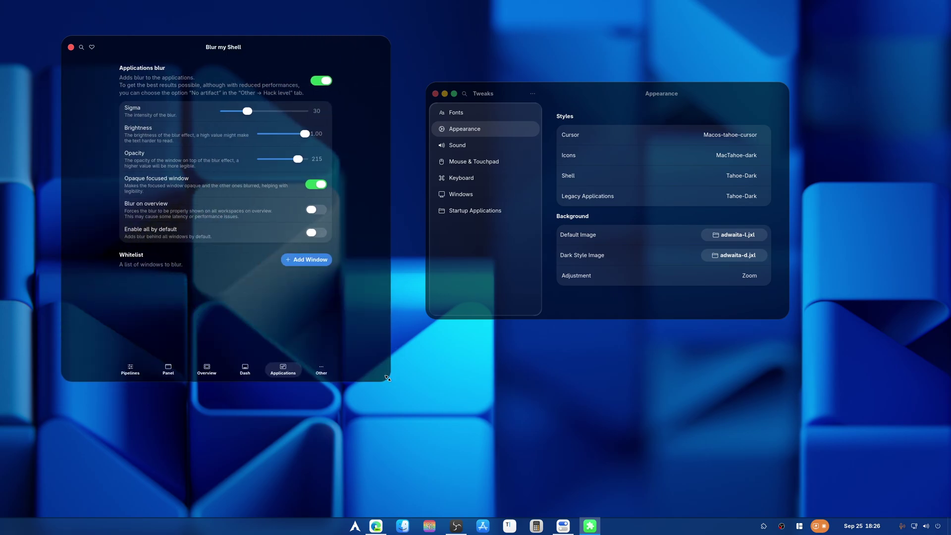
left_click(320, 185)
left_click_drag(298, 158, 339, 169)
left_click(317, 233)
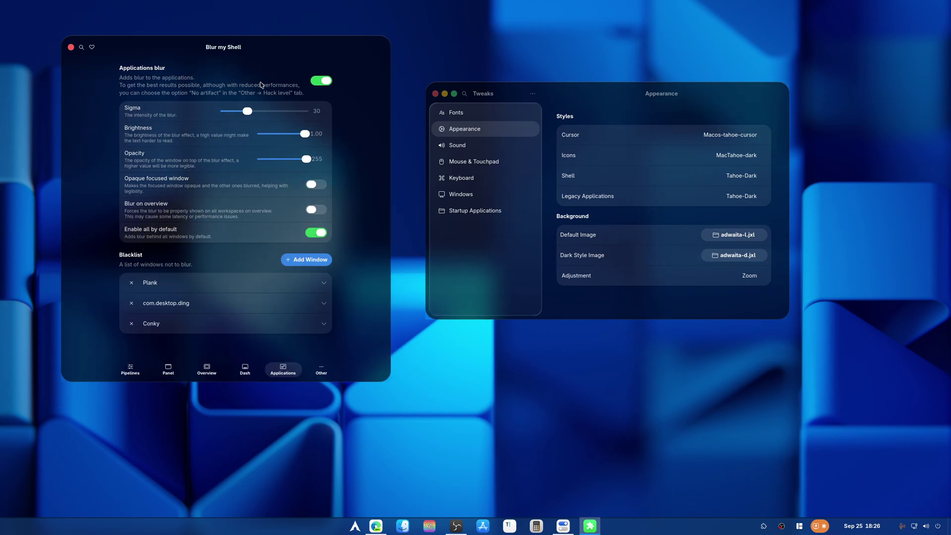
left_click_drag(247, 113, 304, 133)
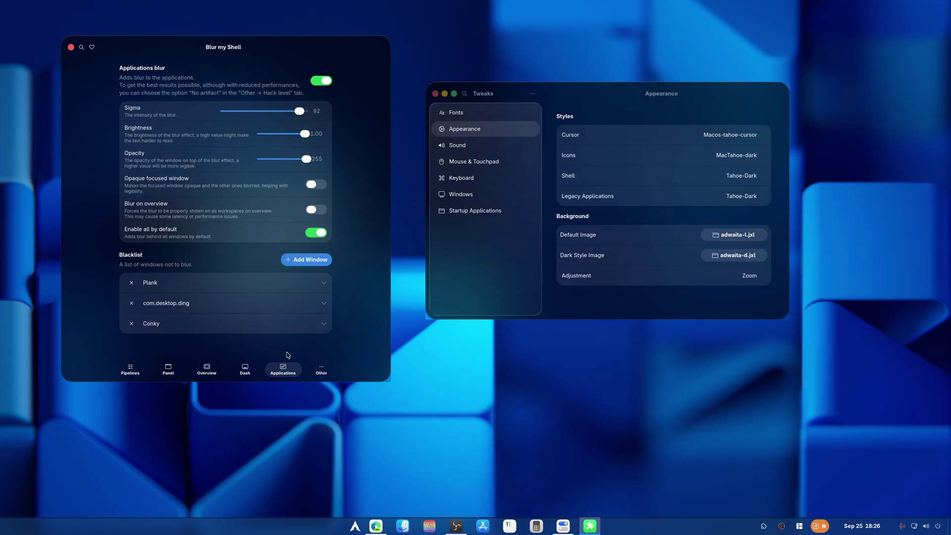
left_click_drag(561, 83, 599, 117)
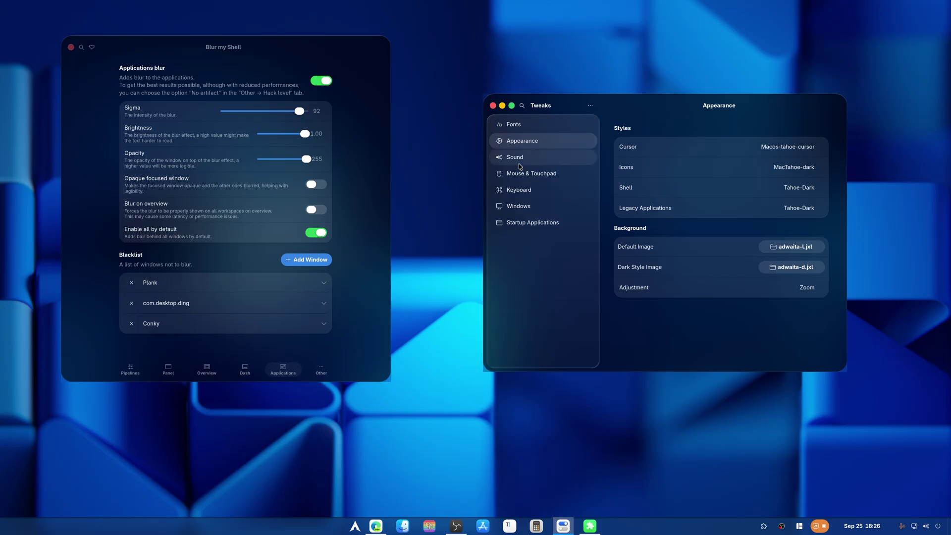
Step: Close Tweaks, view the blur pipelines, and replace Dash to Panel with Dash to Dock
left_click(494, 105)
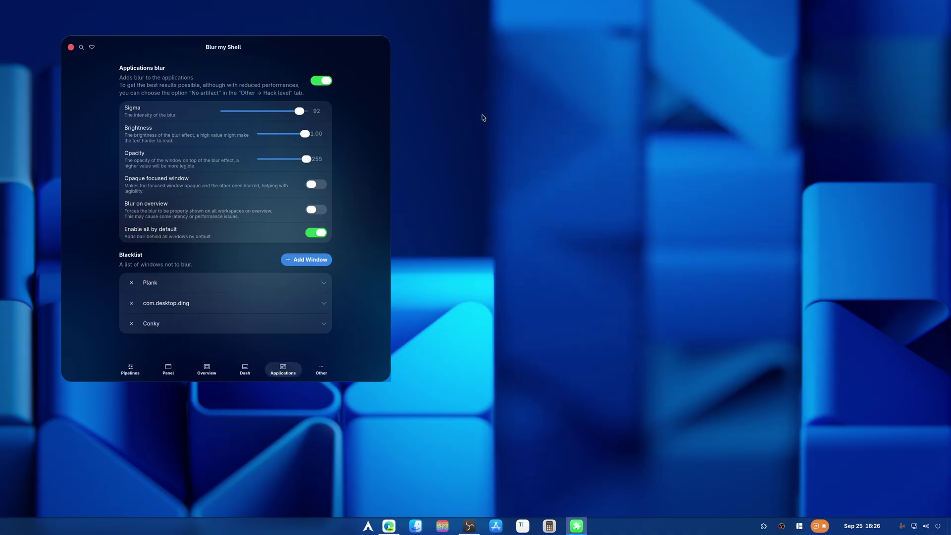
left_click(131, 370)
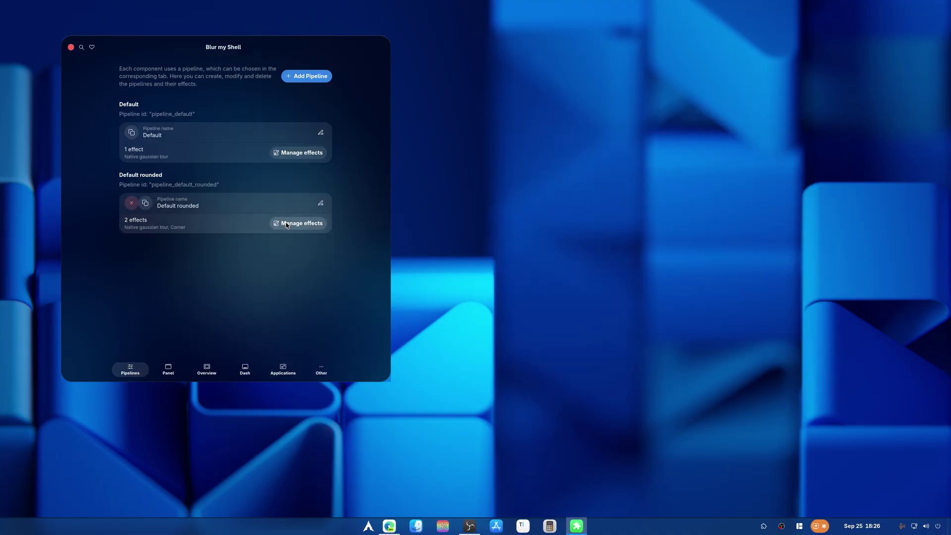
left_click(763, 526)
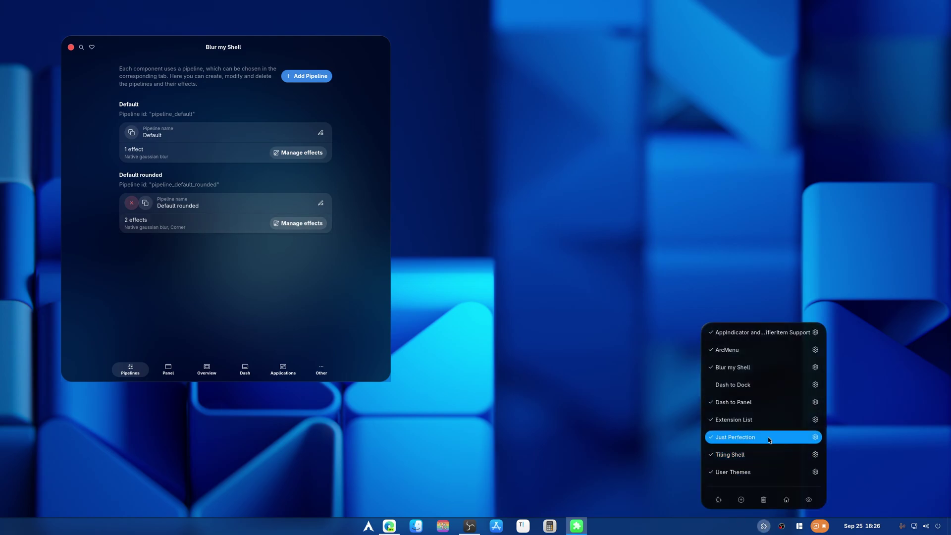
left_click(747, 402)
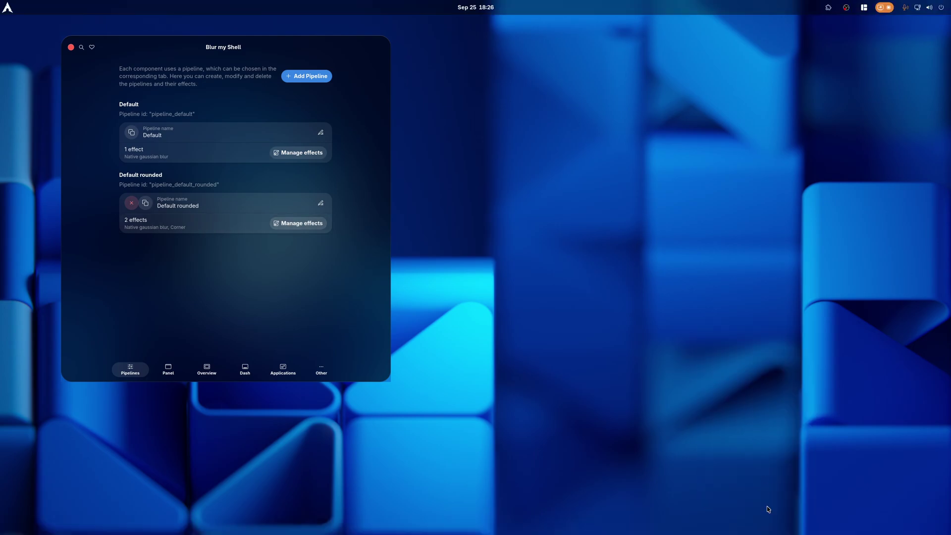
left_click(822, 7)
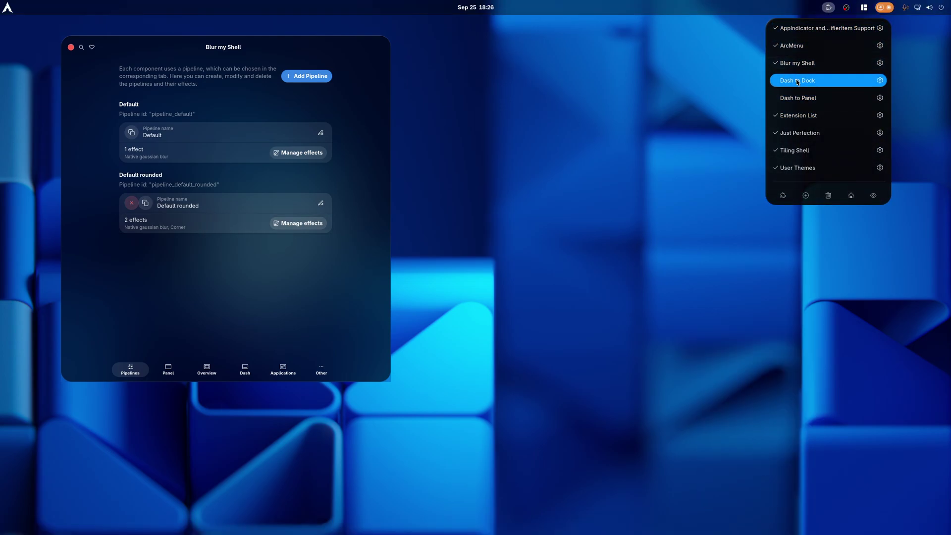
left_click(797, 82)
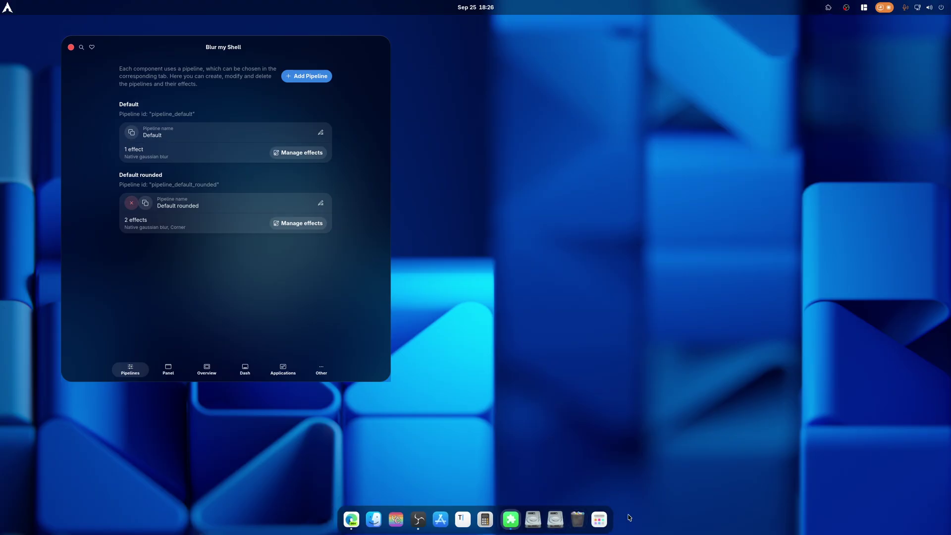
left_click(828, 8)
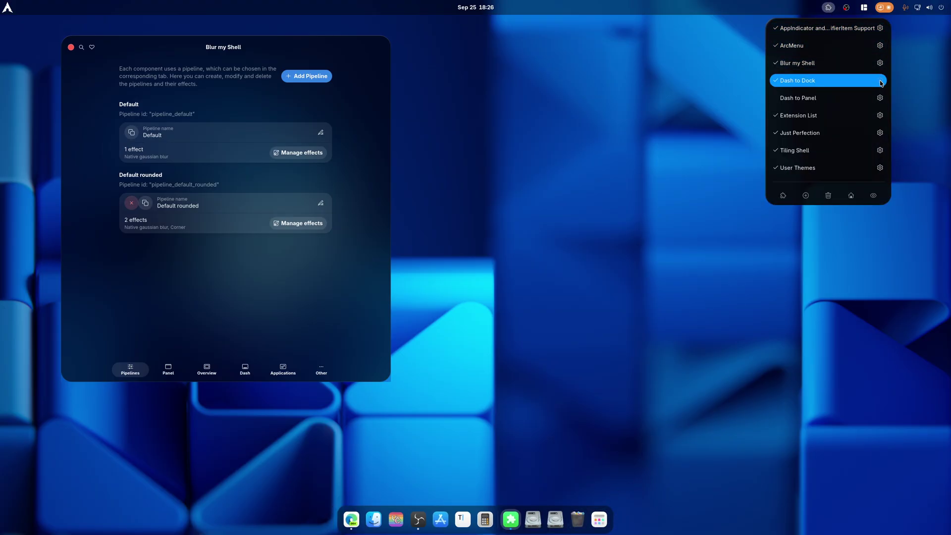
Step: Set the Default rounded pipeline's corner radius to 50 and blur radius to 100
left_click(308, 280)
left_click(297, 222)
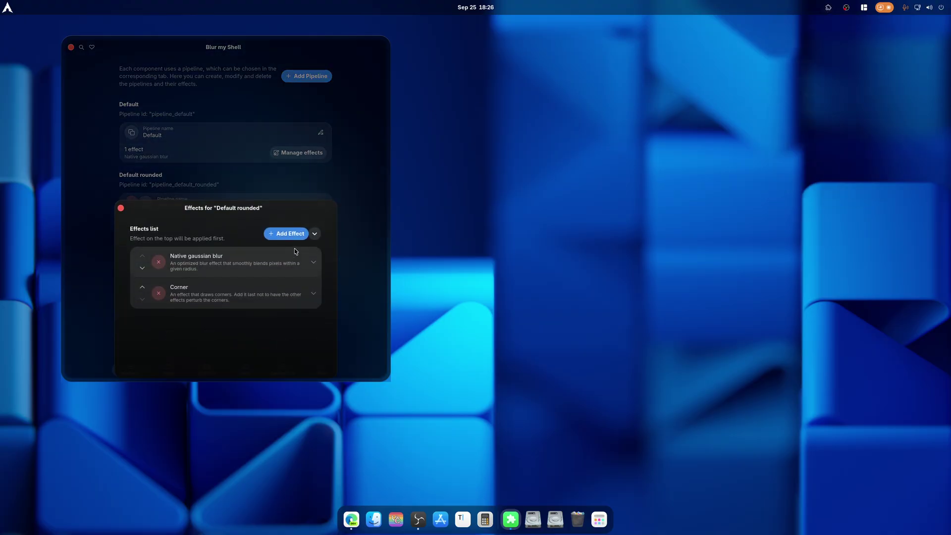
left_click(313, 293)
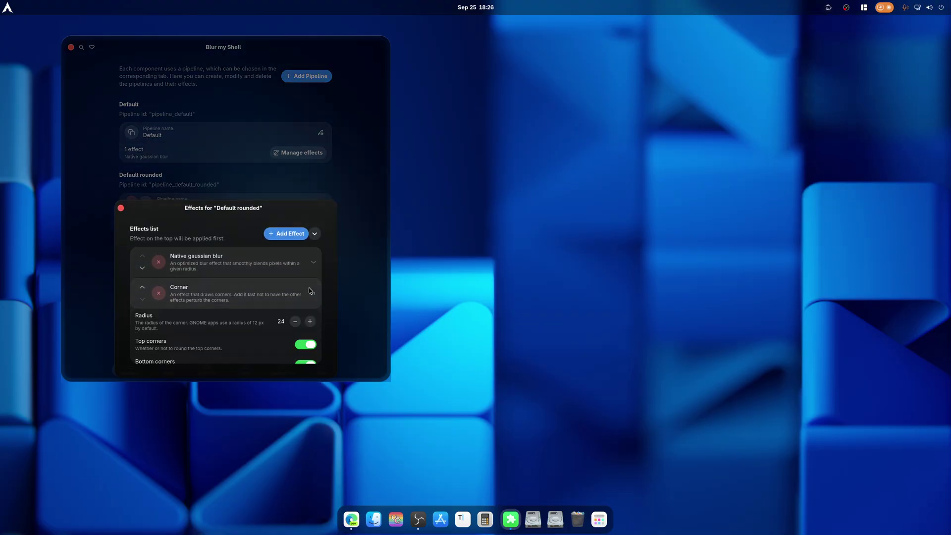
left_click(311, 321)
left_click(310, 322)
left_click(310, 321)
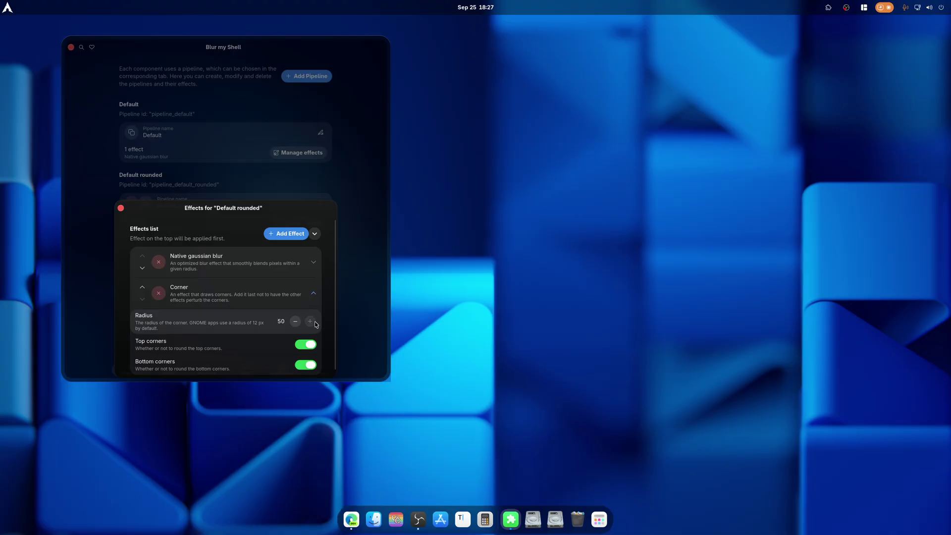
left_click(304, 265)
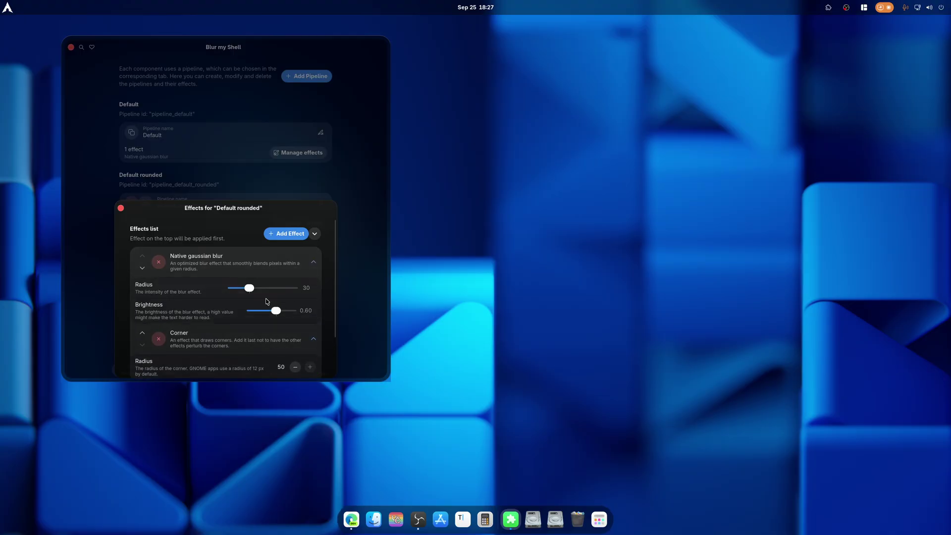
left_click_drag(250, 288, 287, 314)
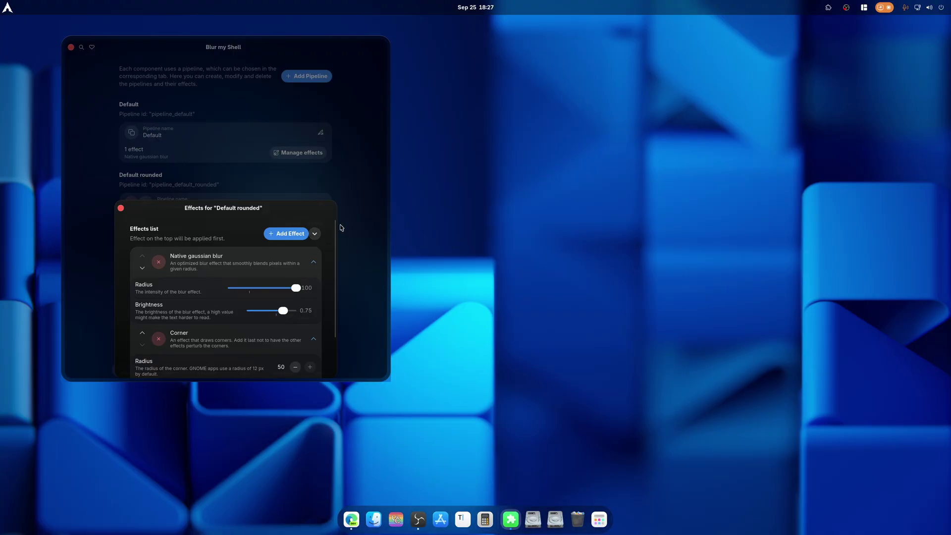
left_click(121, 208)
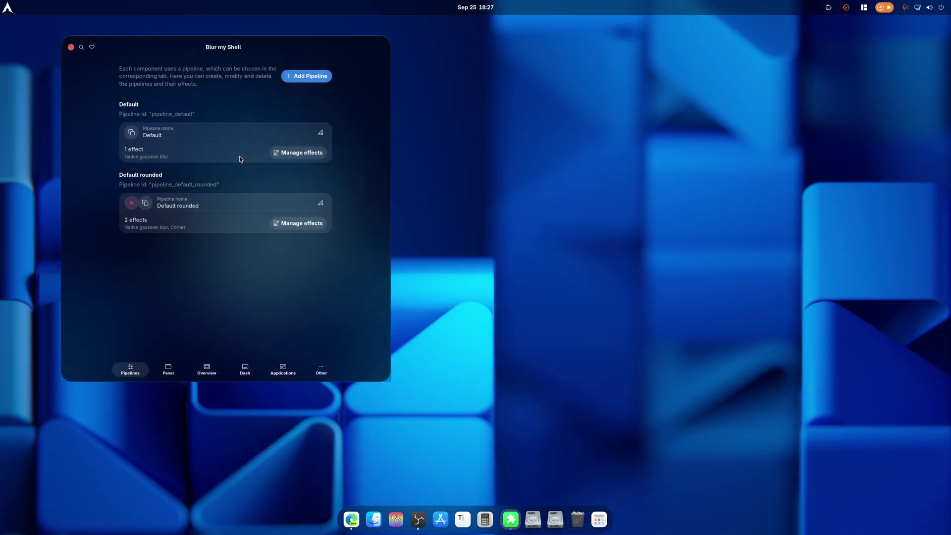
Step: Set the Default pipeline's gaussian blur radius to 100
left_click(295, 157)
left_click(228, 267)
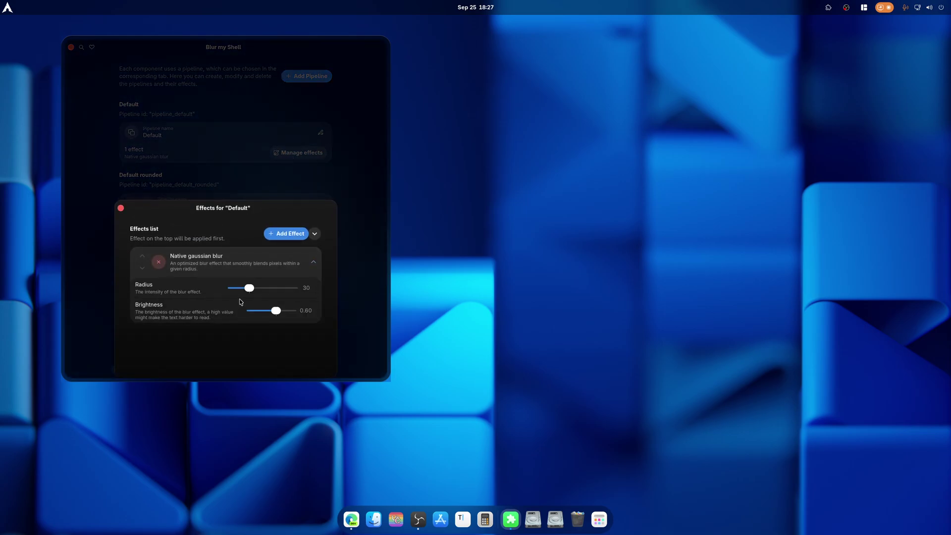
left_click_drag(251, 293, 292, 316)
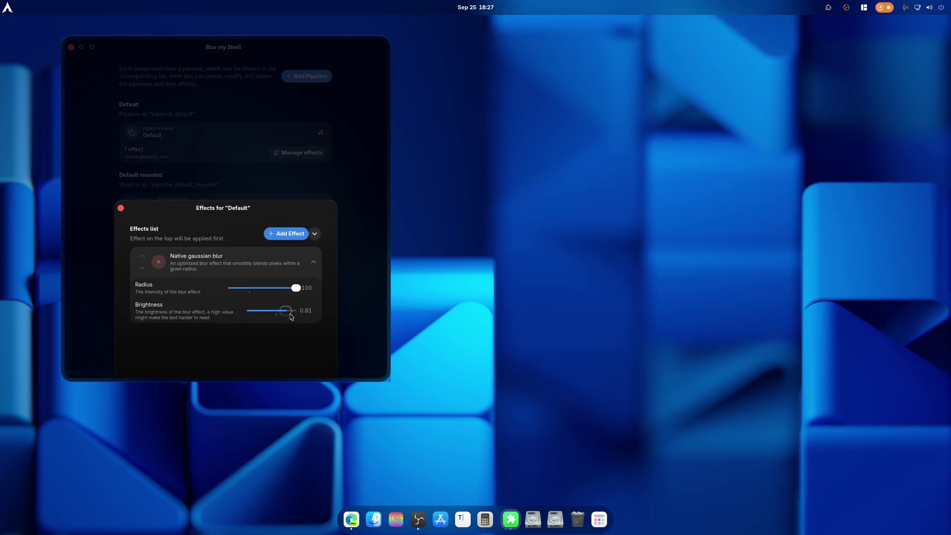
left_click(313, 262)
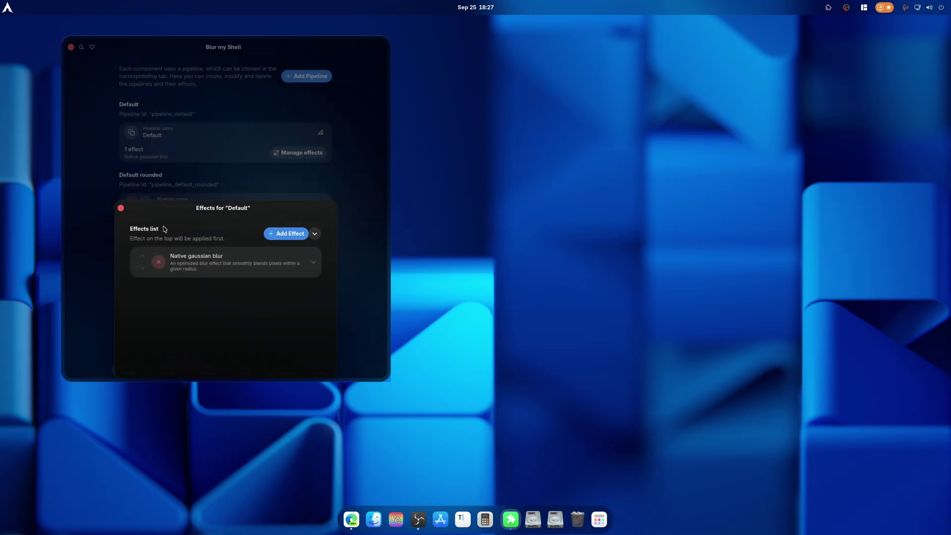
left_click(121, 208)
Step: In Dash to Dock settings, turn off intelligent autohide and set icon size to 40 px
left_click(73, 50)
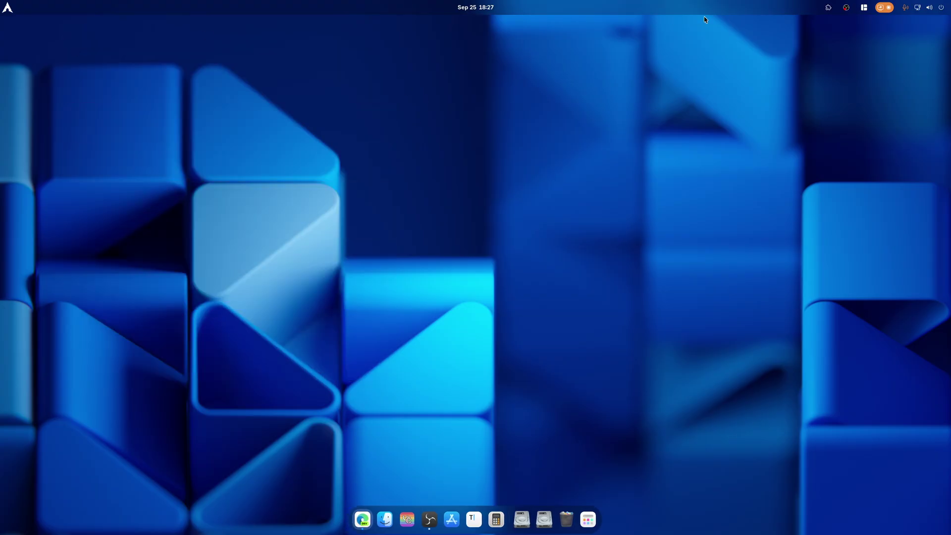
left_click(827, 8)
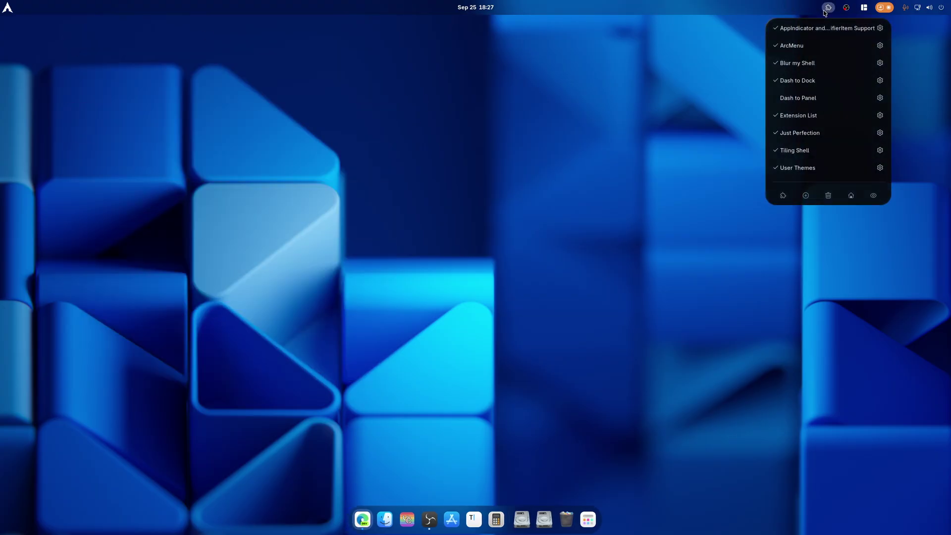
left_click(879, 80)
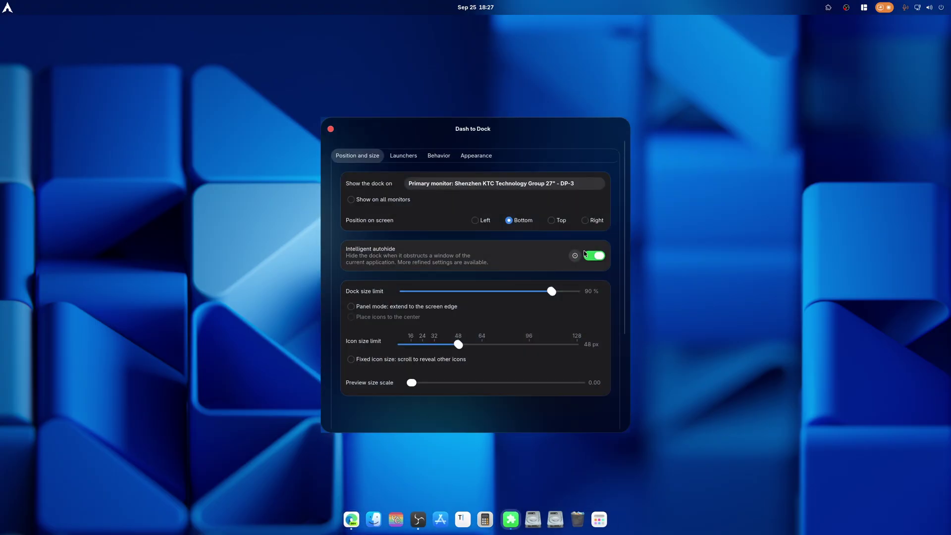
left_click(594, 256)
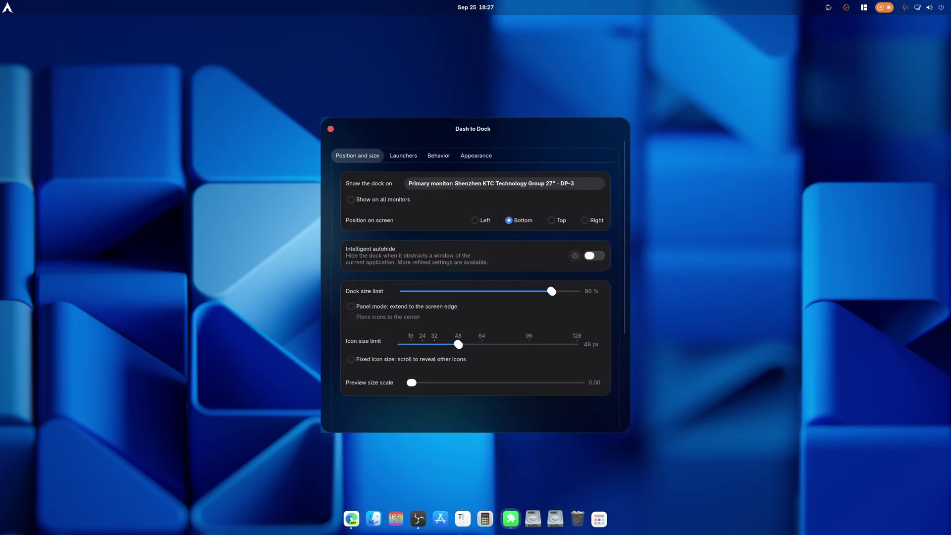
left_click(599, 520)
left_click(599, 521)
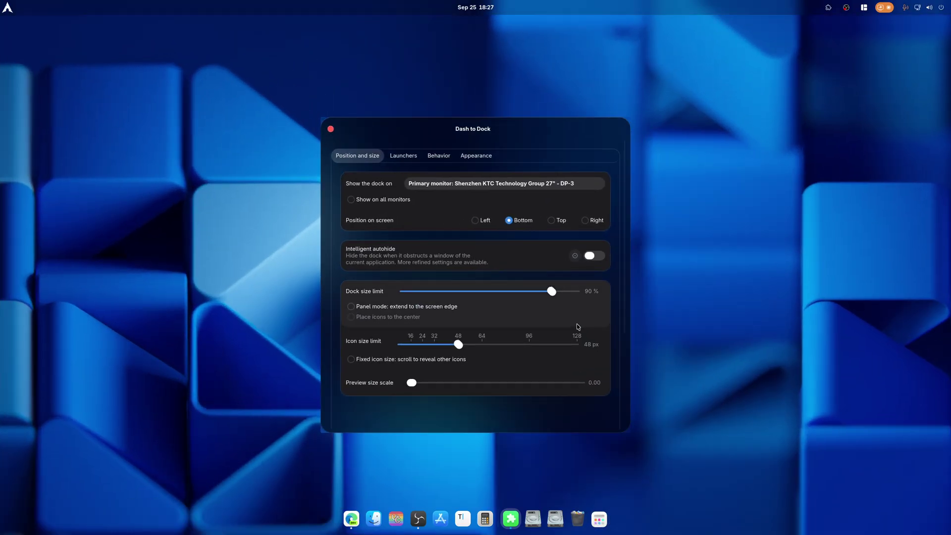
left_click_drag(431, 128, 374, 91)
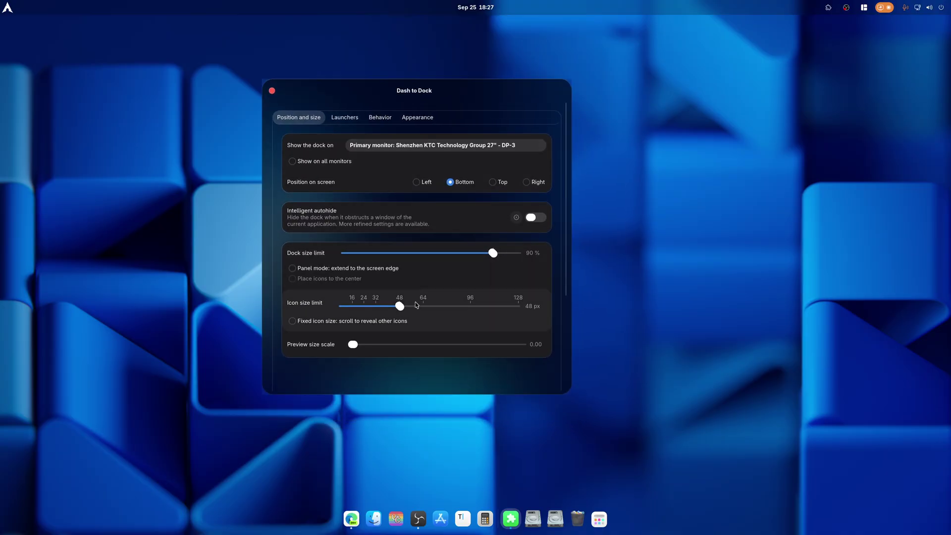
left_click_drag(402, 312, 390, 313)
Step: Enable Shrink the dash, put Show Applications first, hide volumes, and switch off Blur my Shell
left_click(418, 117)
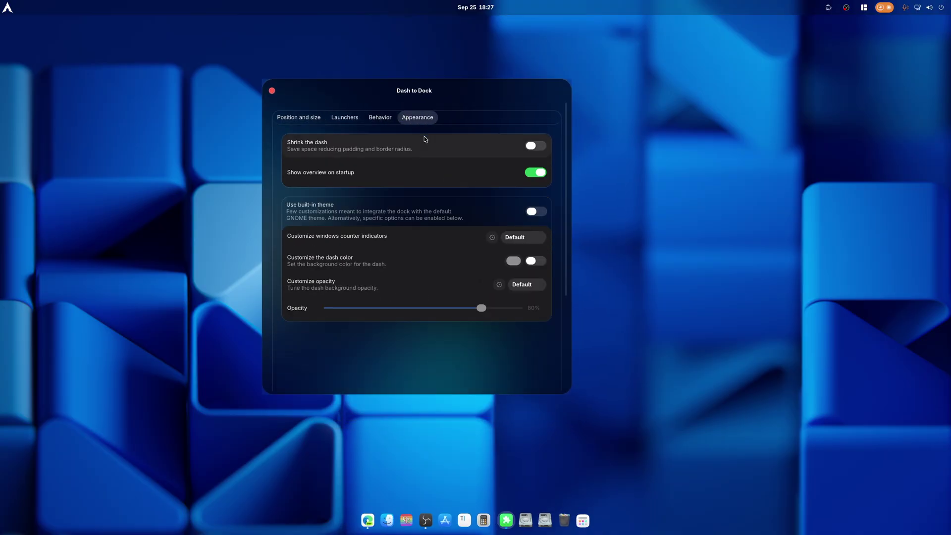
left_click(536, 147)
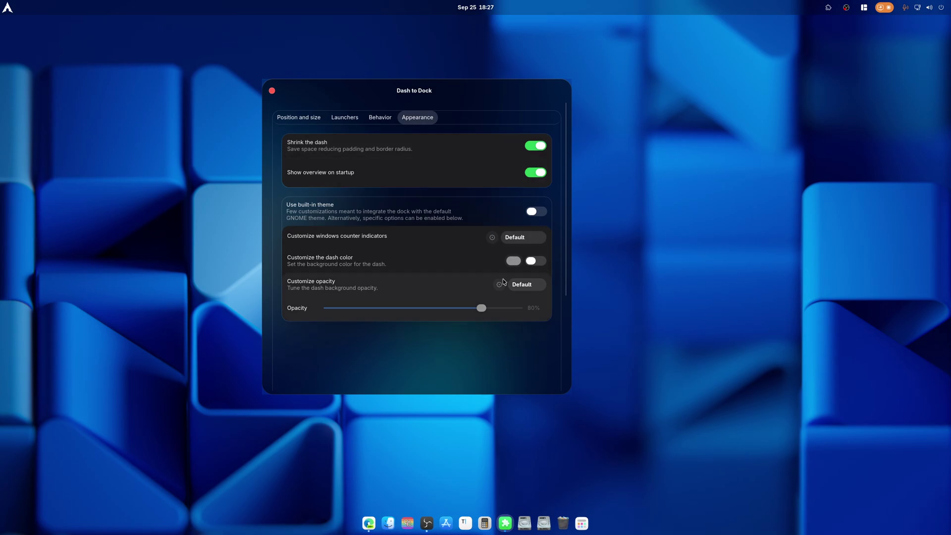
left_click(345, 117)
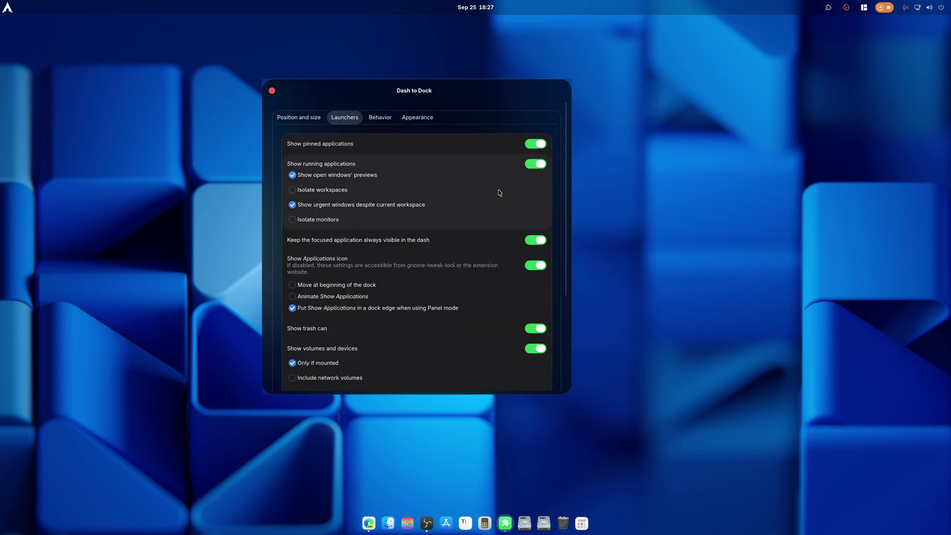
left_click(385, 287)
left_click(539, 350)
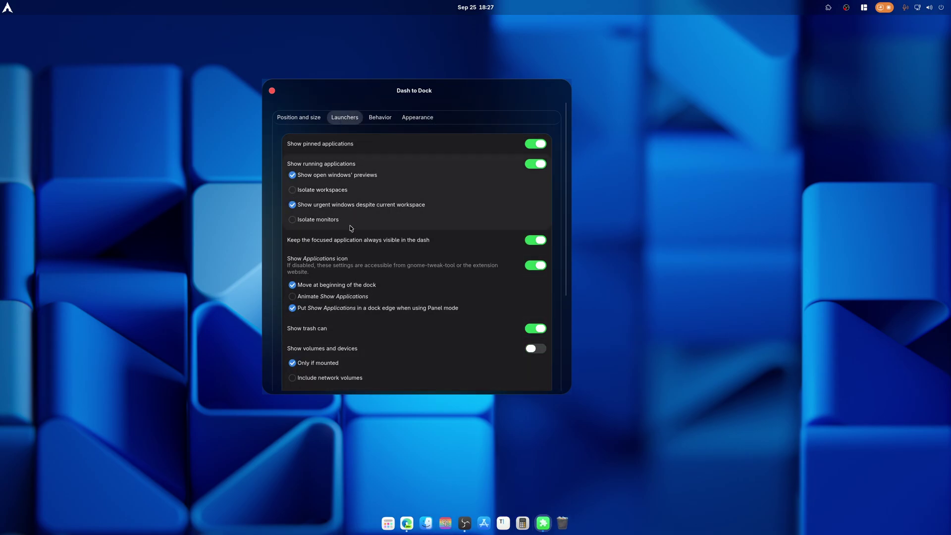
left_click(272, 91)
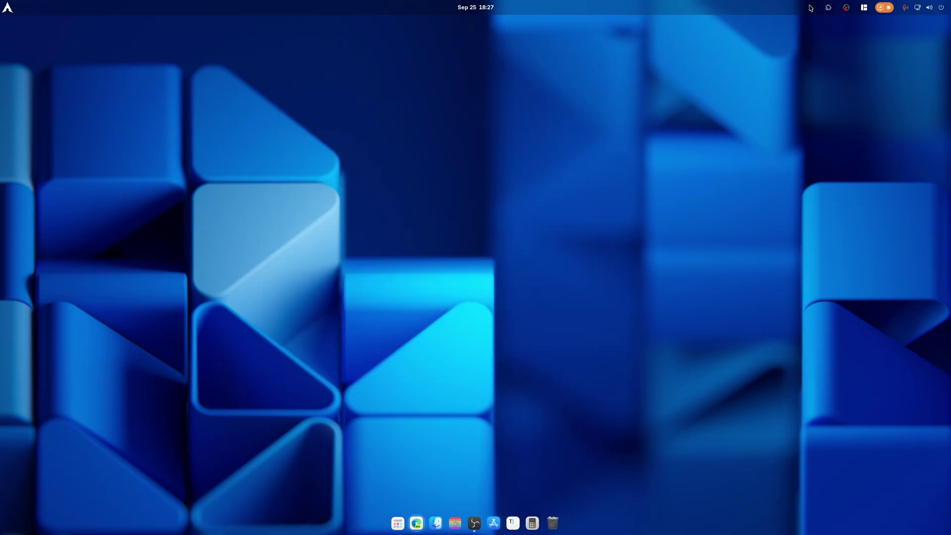
left_click(823, 12)
left_click(826, 63)
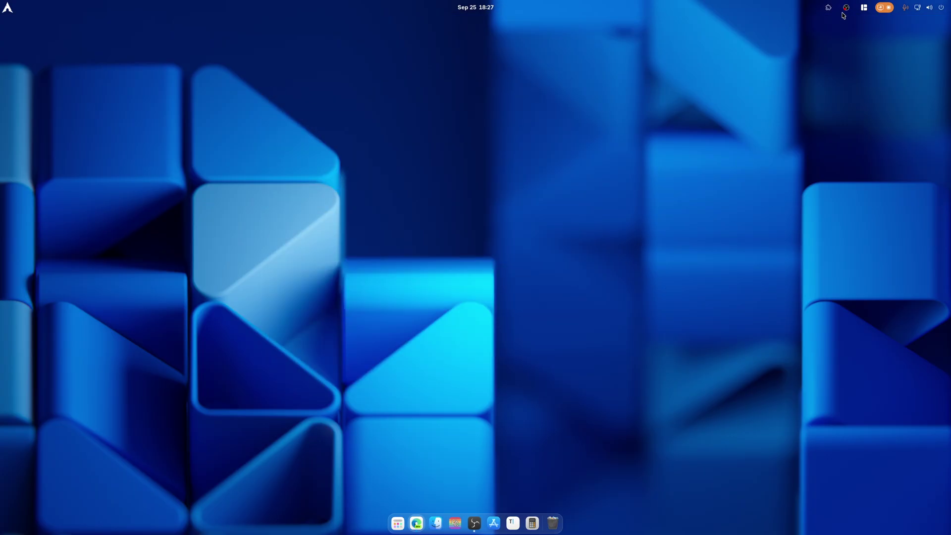
Step: Turn Blur my Shell back on and open the Just Perfection settings
left_click(827, 10)
left_click(822, 65)
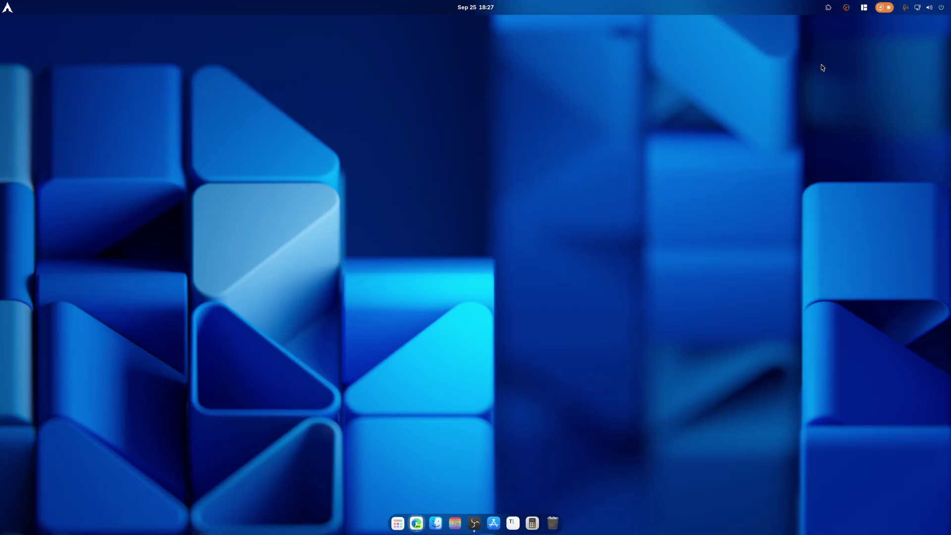
left_click(828, 9)
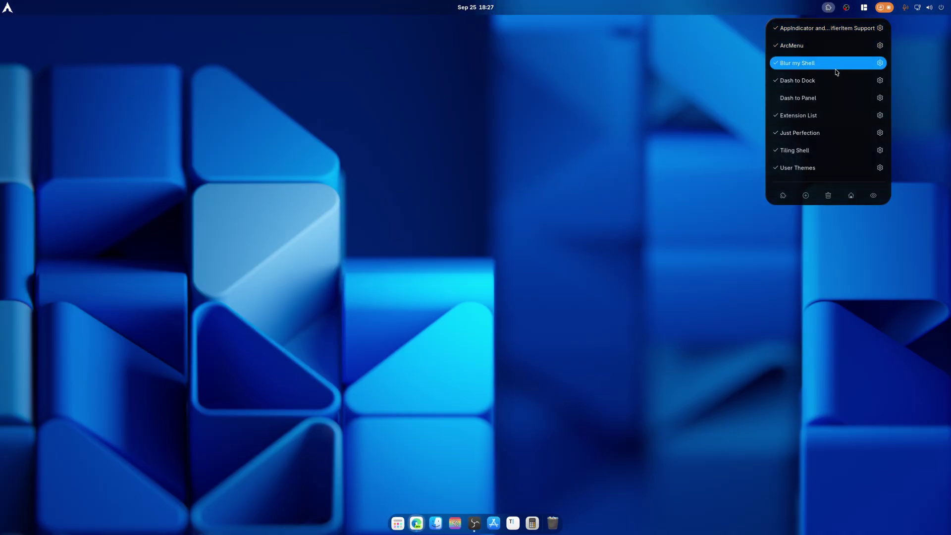
left_click(880, 133)
Step: Place the clock menu on the right with a raised offset and set dash icons to 40px
left_click(551, 401)
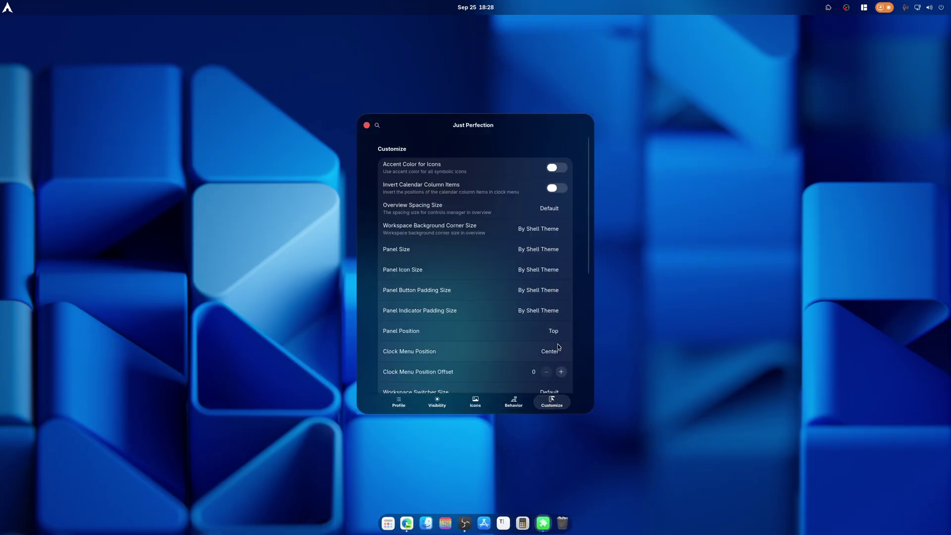
left_click(556, 354)
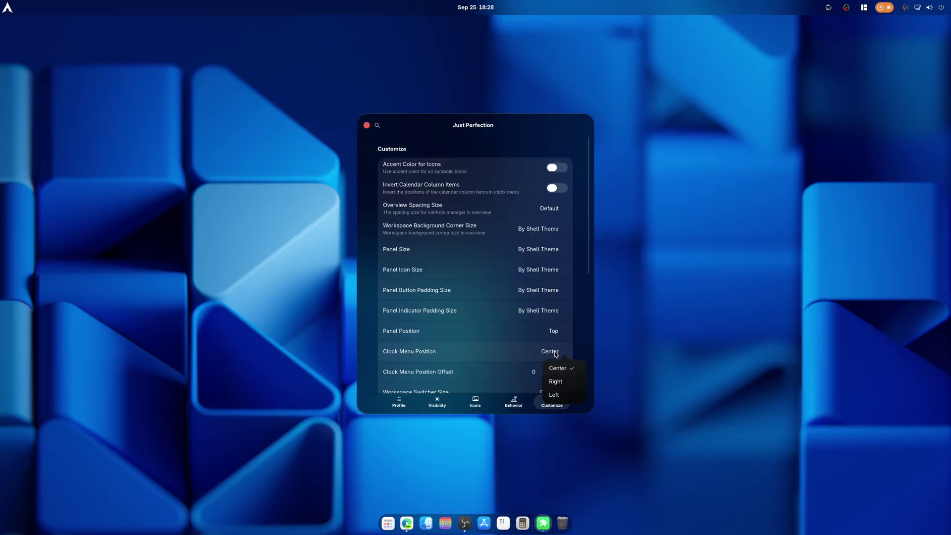
left_click(560, 380)
left_click(561, 372)
left_click(561, 372)
left_click(561, 372)
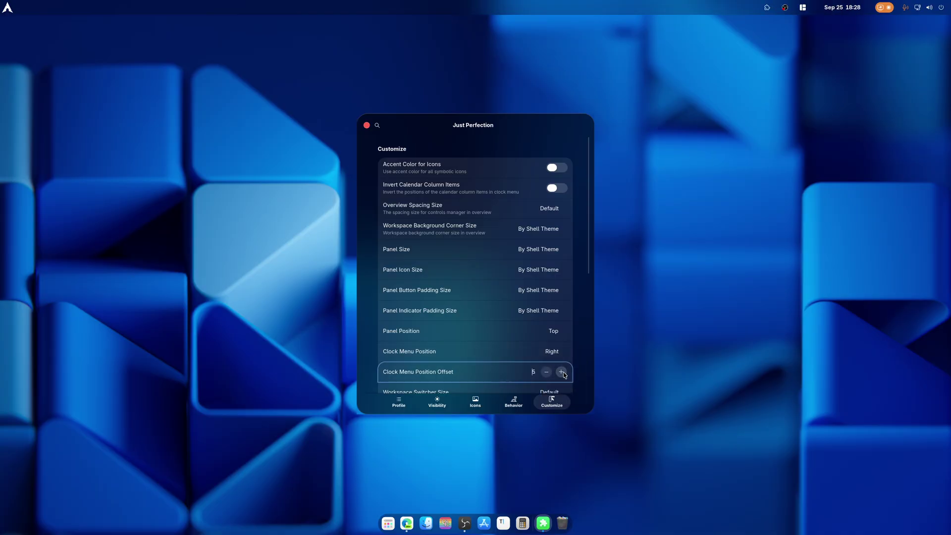
left_click(561, 372)
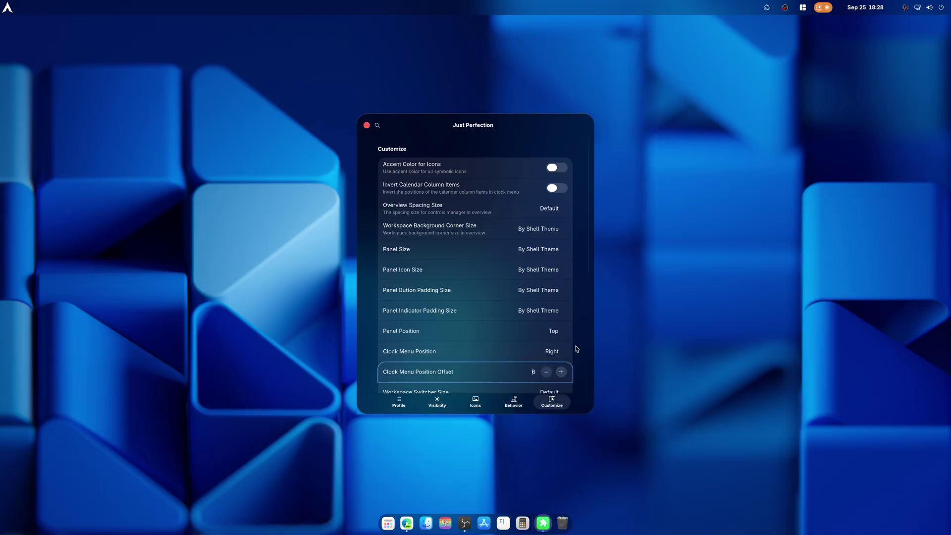
scroll(549, 357, "down", 2)
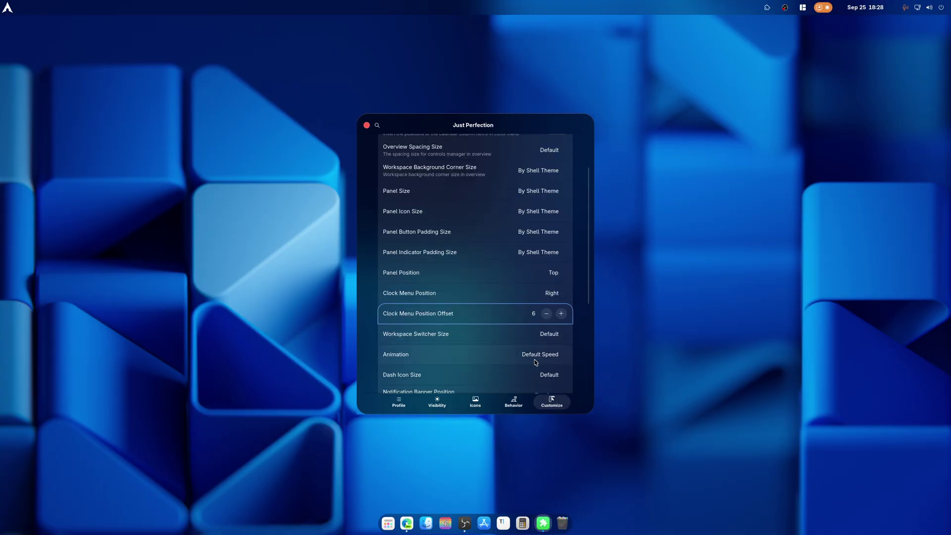
left_click(549, 377)
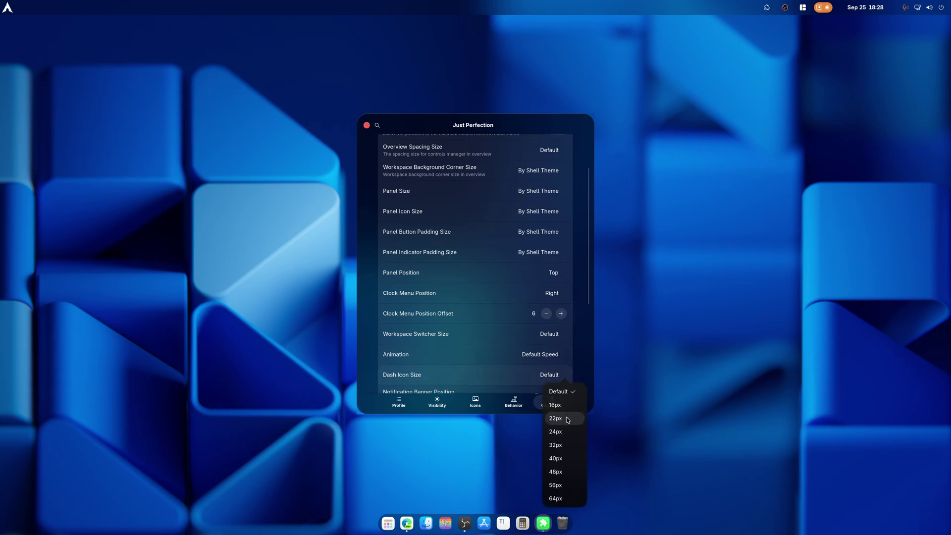
left_click(571, 457)
Step: Set panel button padding to 3px and indicator padding to 1px, then close the settings
left_click(552, 238)
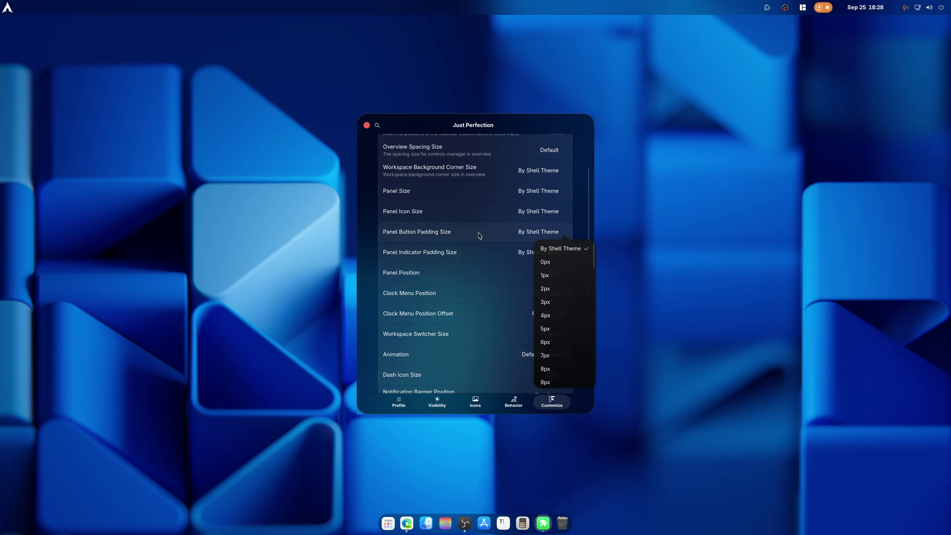
left_click(551, 302)
left_click(550, 258)
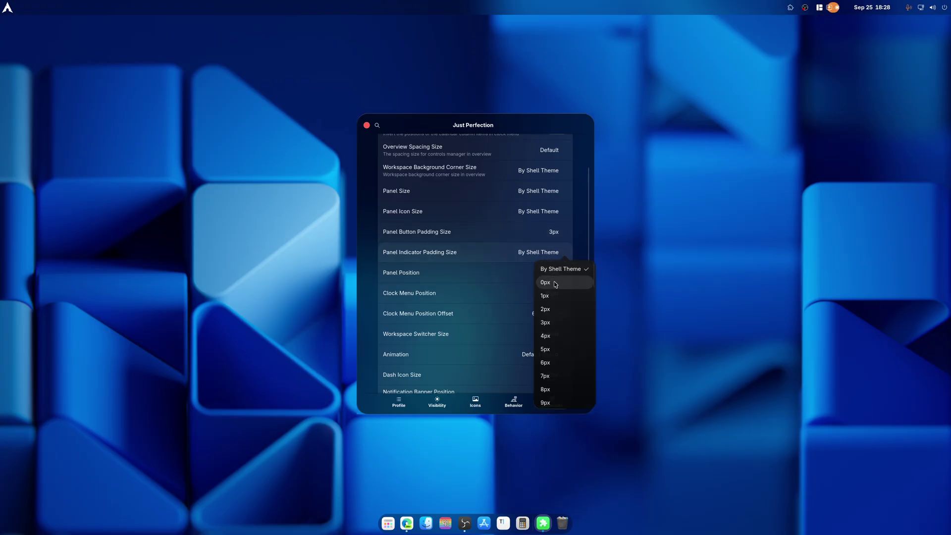
left_click(553, 300)
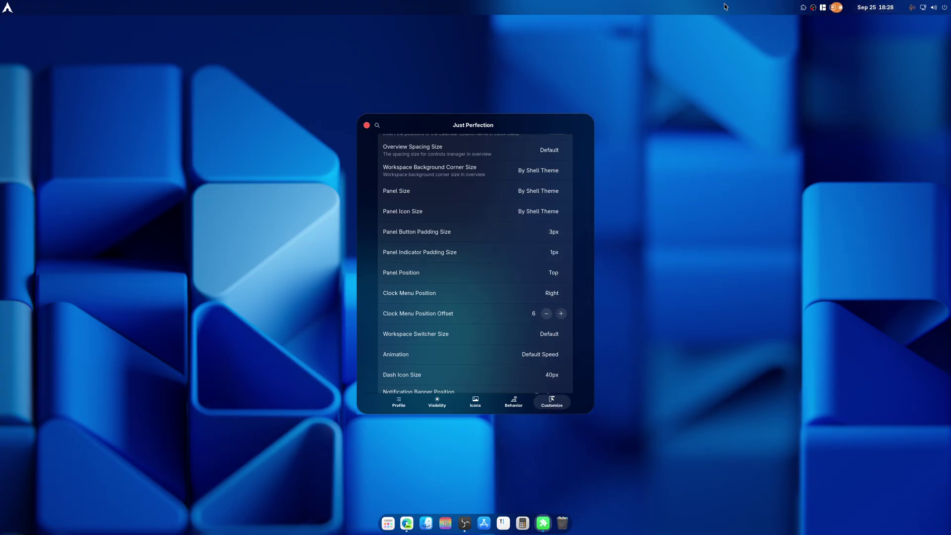
left_click(367, 124)
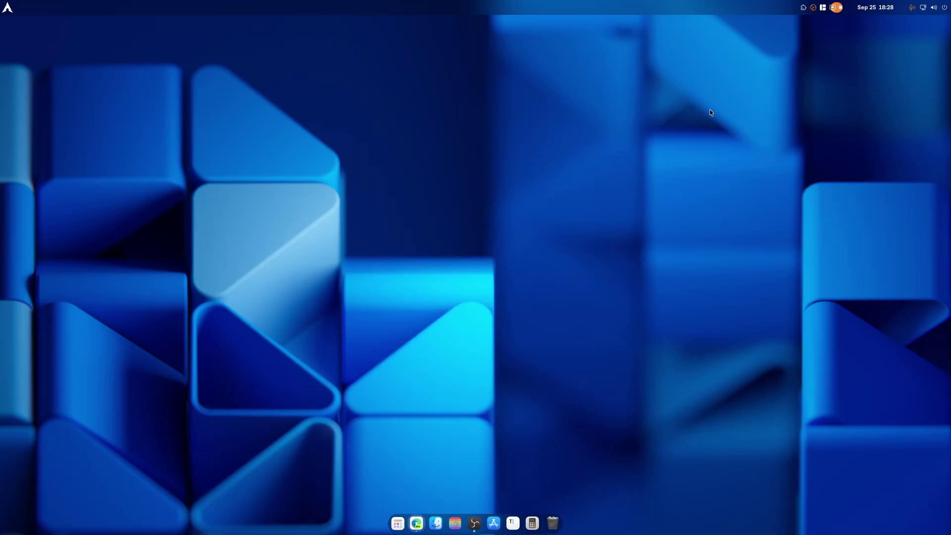
left_click(928, 15)
left_click(927, 15)
left_click(928, 15)
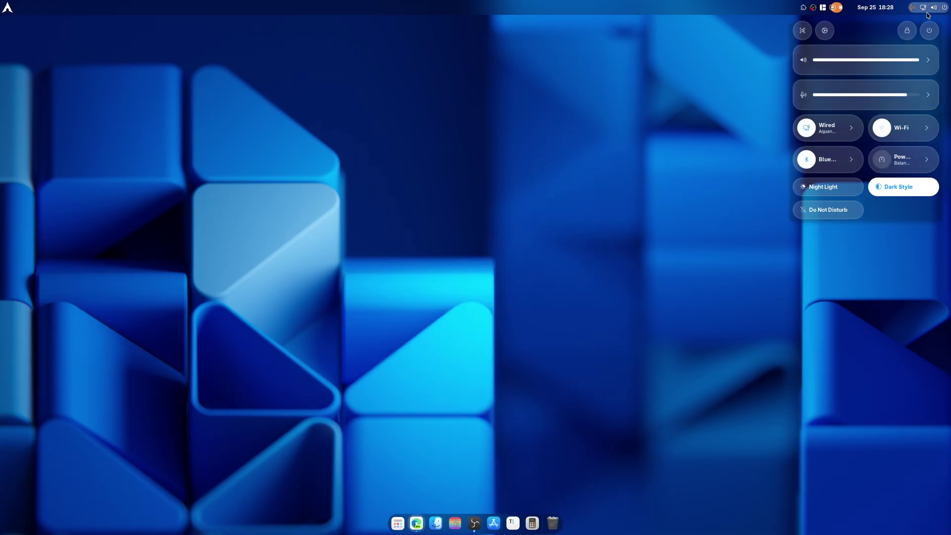
left_click(928, 14)
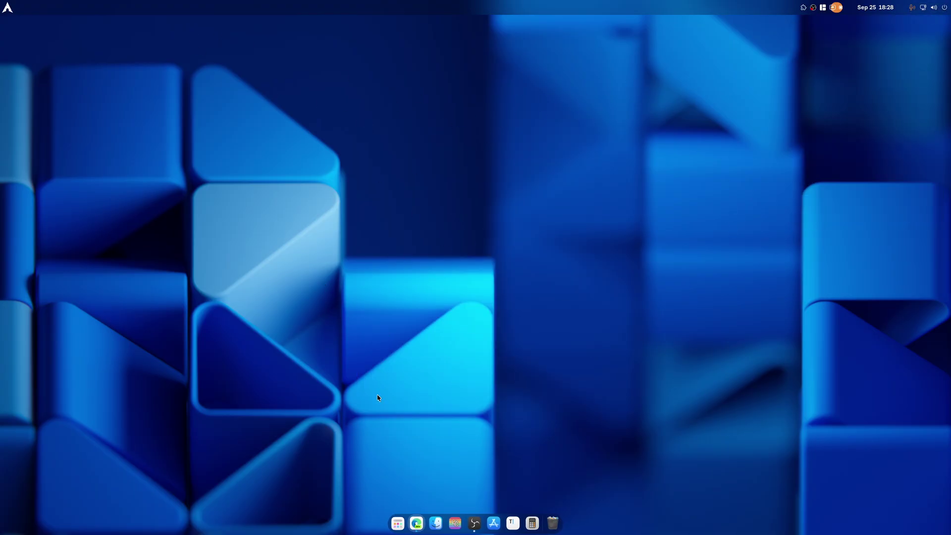
Step: Bring the Edge window with the MacTahoe-icon-theme page back into focus
key("alt+Tab")
left_click(228, 222)
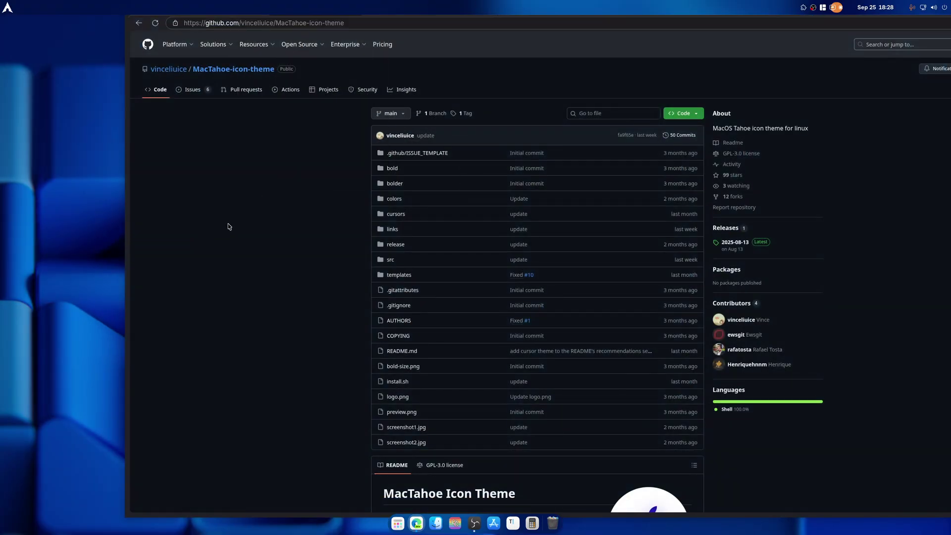
key("super+h")
key("alt+Tab")
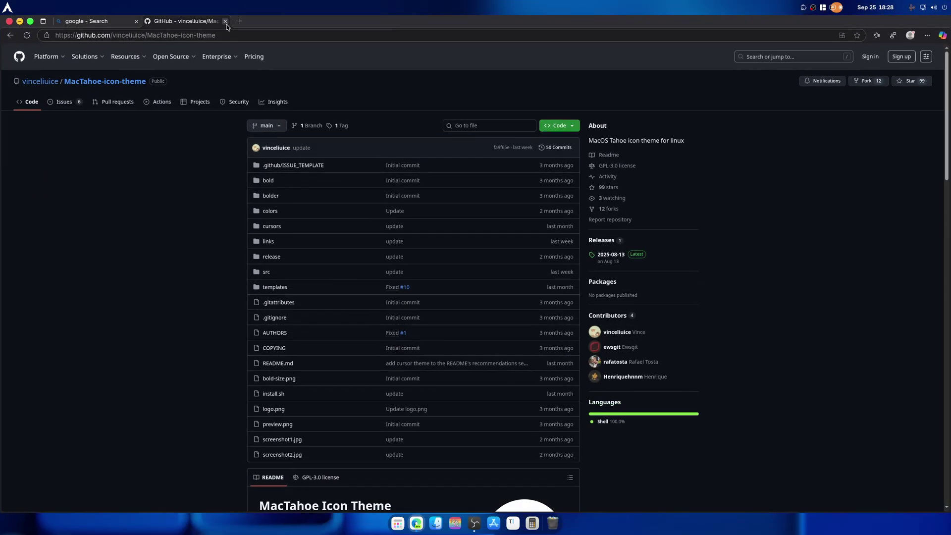
Step: In a new tab, load google.com and search for 'bing wallpaper archive'
left_click(241, 21)
type("google.com")
key("Return")
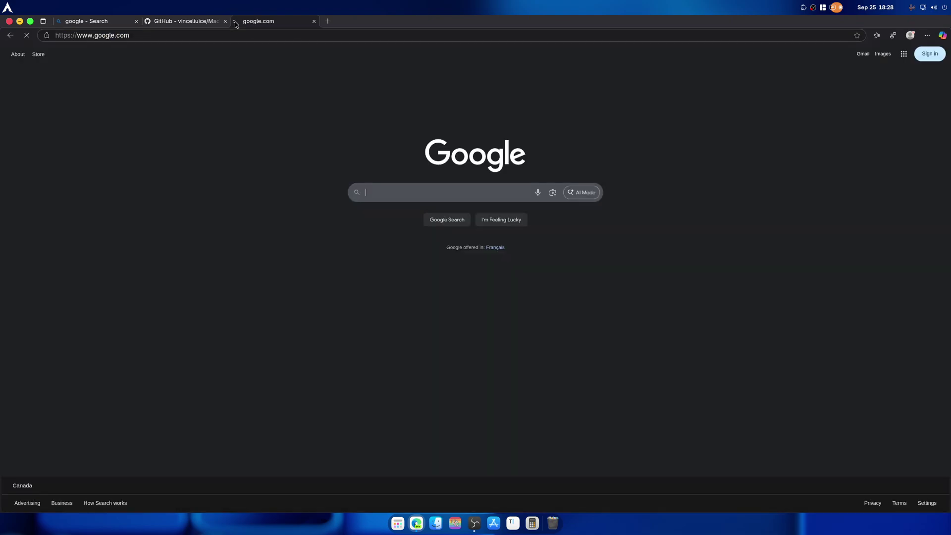
type("bing ")
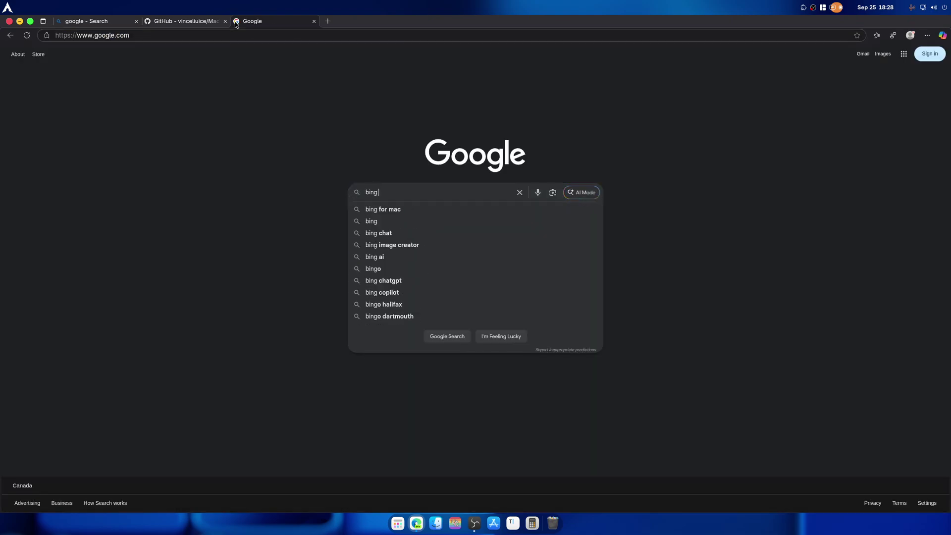
type("wallpaper ar")
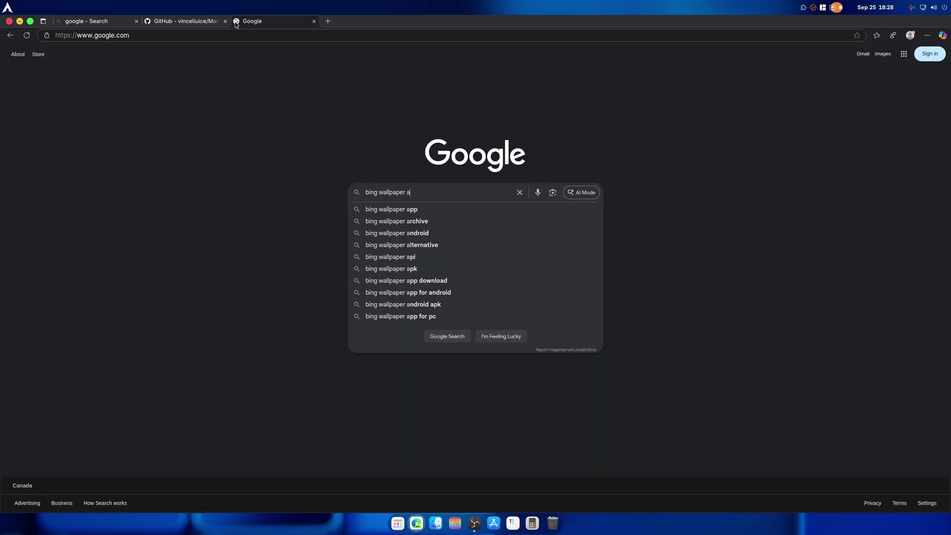
key("Down")
key("Return")
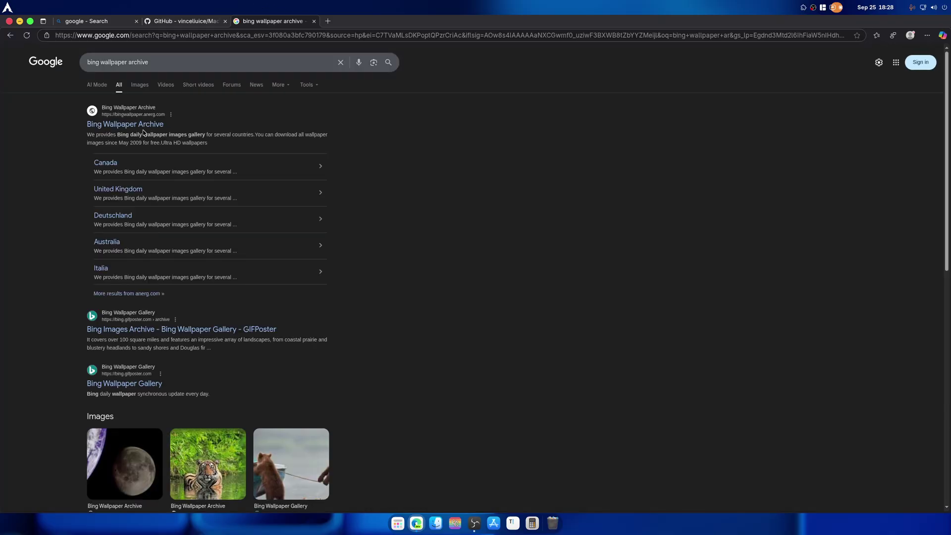
Step: Download the 4K keel-billed toucan wallpaper from Bing Wallpaper Archive as ToucanForest.jpg
left_click(141, 125)
scroll(493, 282, "down", 5)
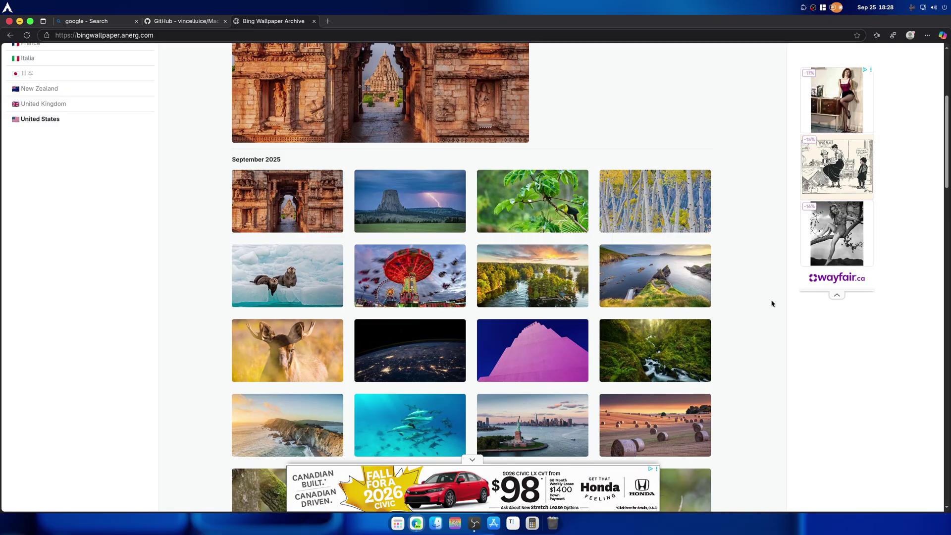
left_click(545, 207)
left_click(347, 378)
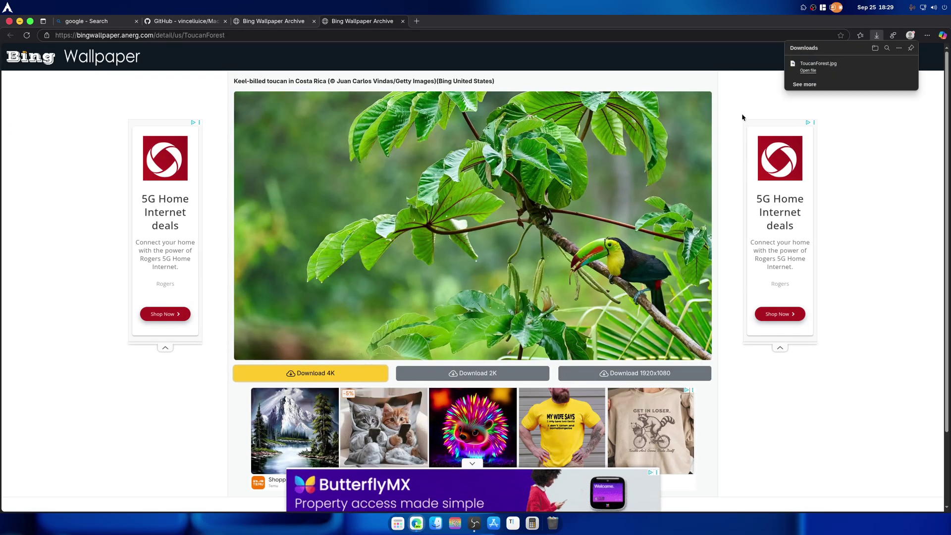
Step: Set ToucanForest.jpg from Downloads as the desktop background, then close Files and Edge
left_click(897, 64)
right_click(125, 69)
left_click(154, 186)
left_click(549, 216)
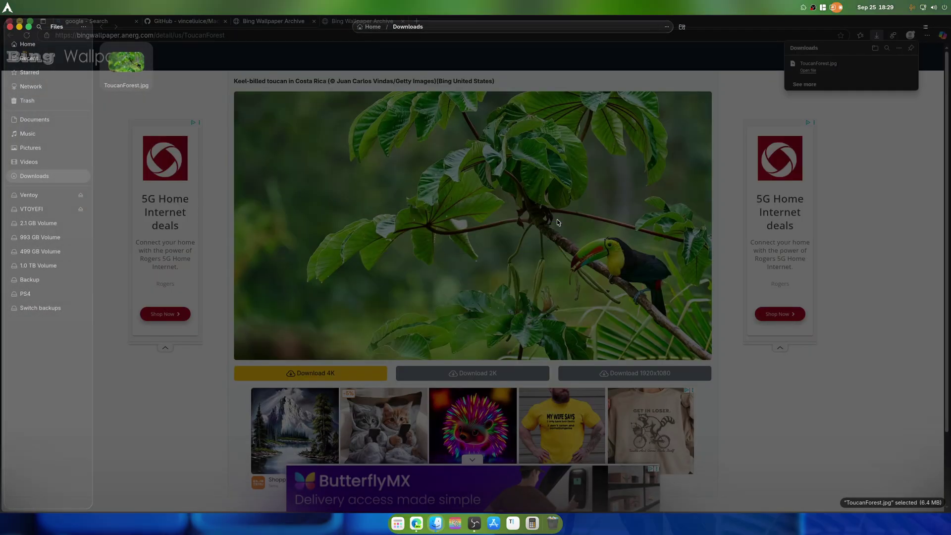
left_click(9, 26)
left_click(10, 21)
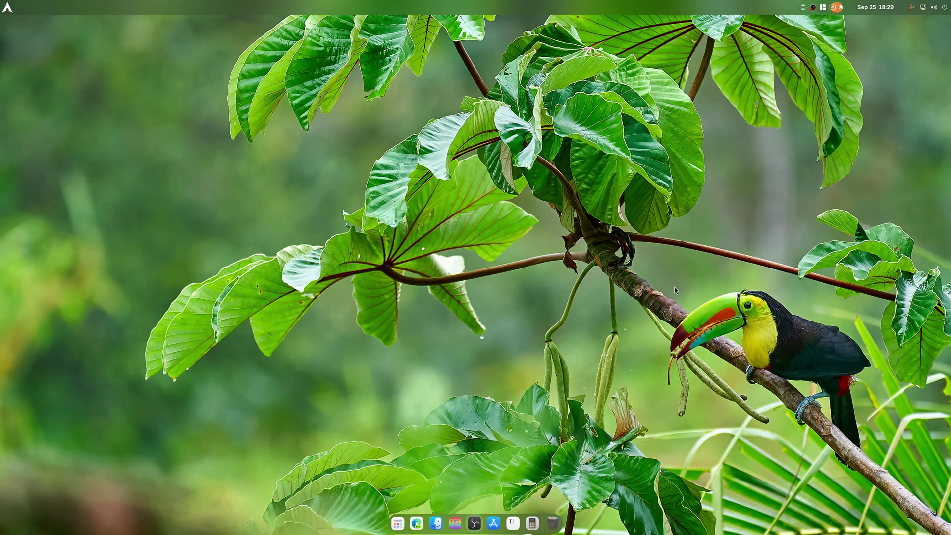
Step: Lower Blur my Shell's Default rounded Native gaussian blur radius from 100 to 18
left_click(804, 7)
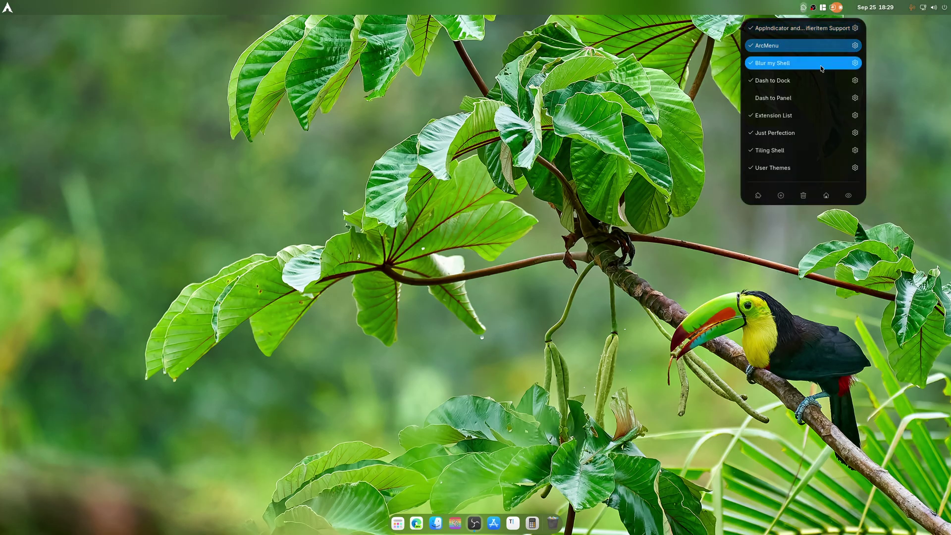
left_click(851, 64)
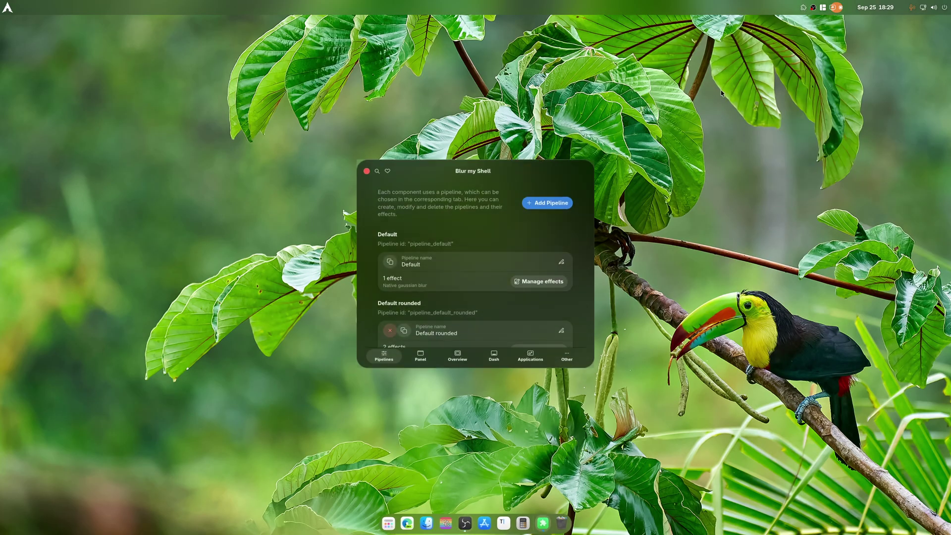
scroll(527, 333, "down", 1)
left_click(525, 330)
left_click(490, 261)
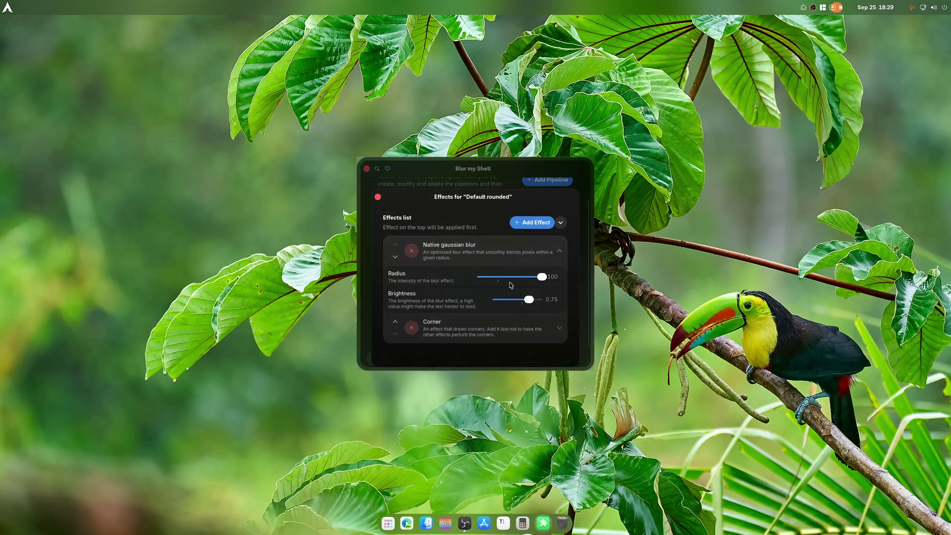
left_click_drag(538, 280, 492, 285)
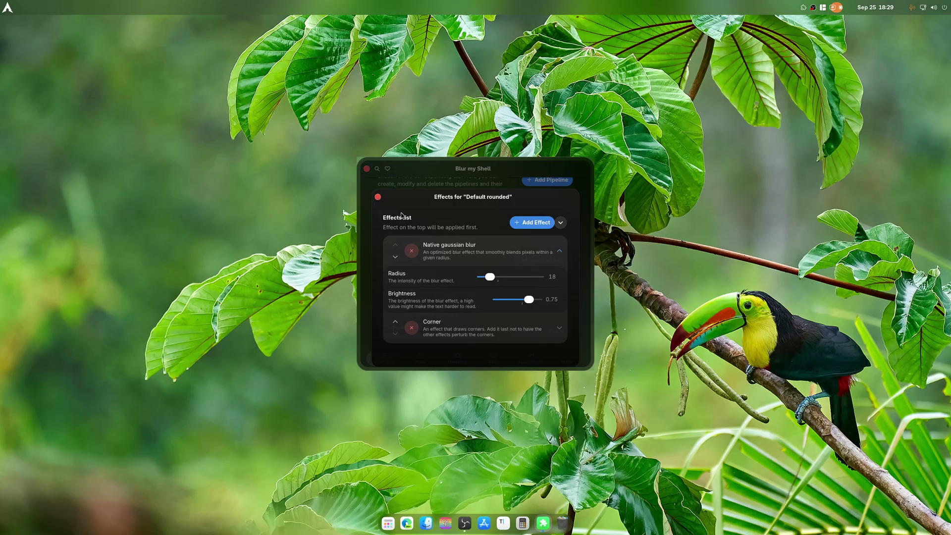
left_click(377, 197)
Step: Check the Default pipeline's gaussian blur radius of 15 and close Blur my Shell settings
left_click(541, 260)
left_click(527, 253)
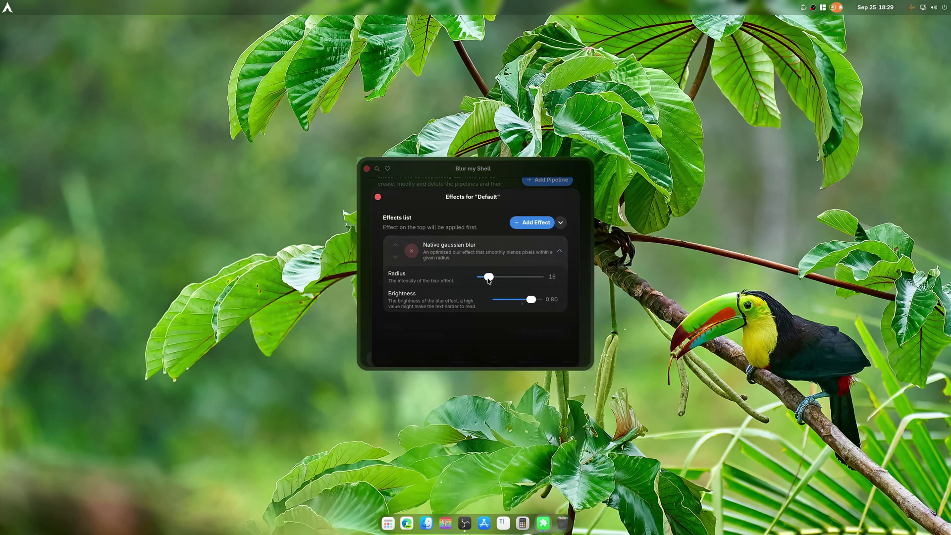
left_click(378, 197)
left_click(367, 169)
left_click(803, 7)
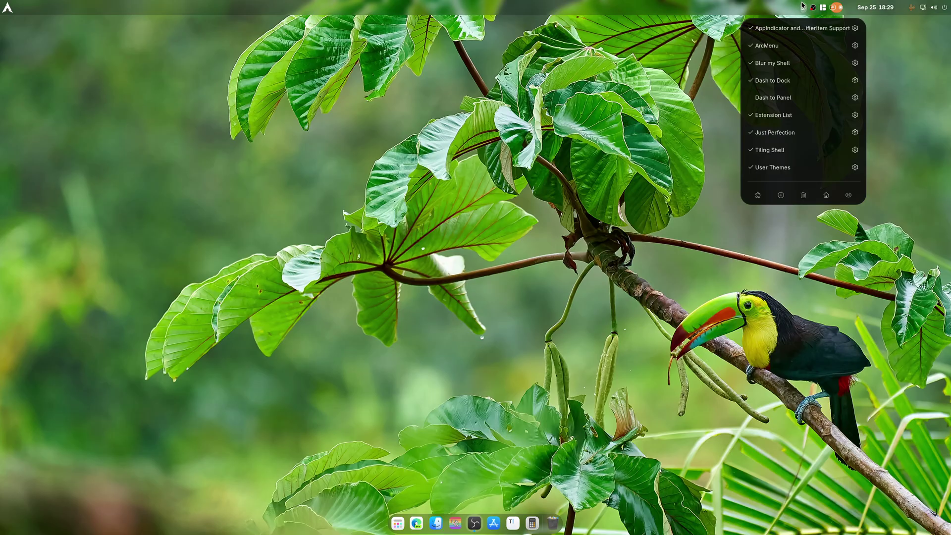
Step: Set Just Perfection's Panel Size to 32px, toggling Accent Color for Icons on and back off
left_click(855, 133)
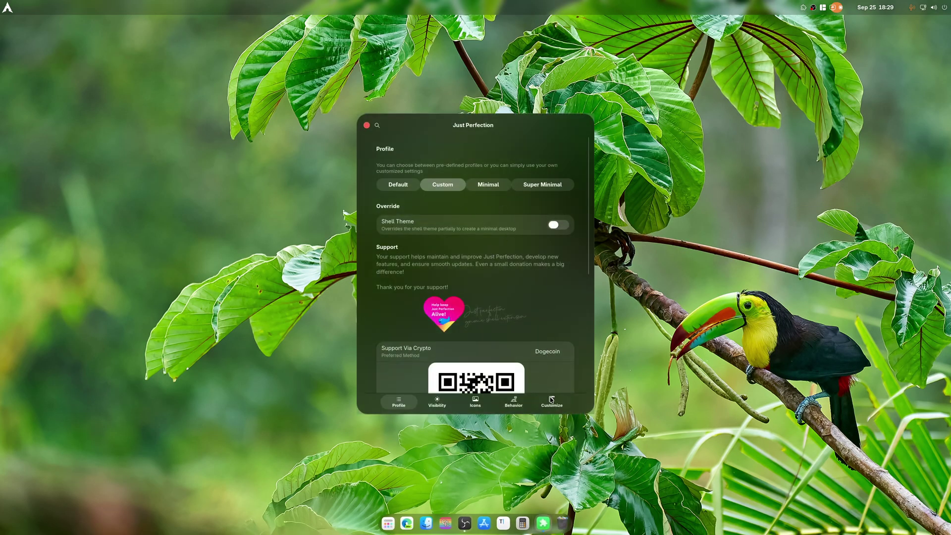
left_click(552, 400)
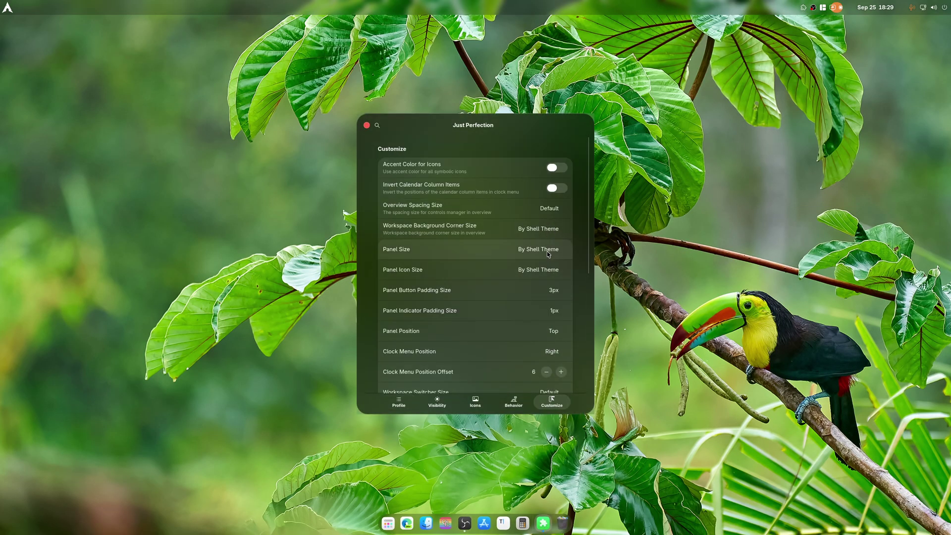
left_click(548, 252)
scroll(570, 327, "down", 5)
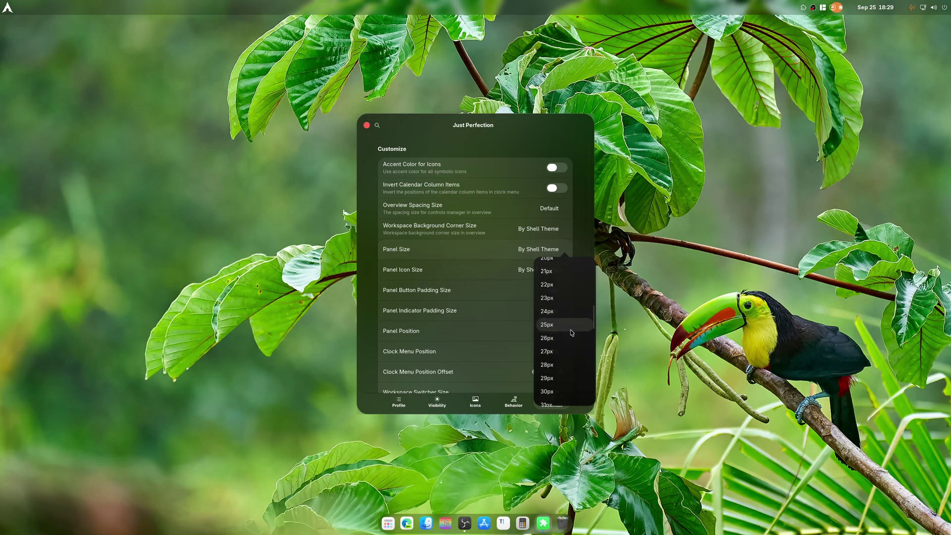
scroll(571, 331, "down", 3)
left_click(569, 326)
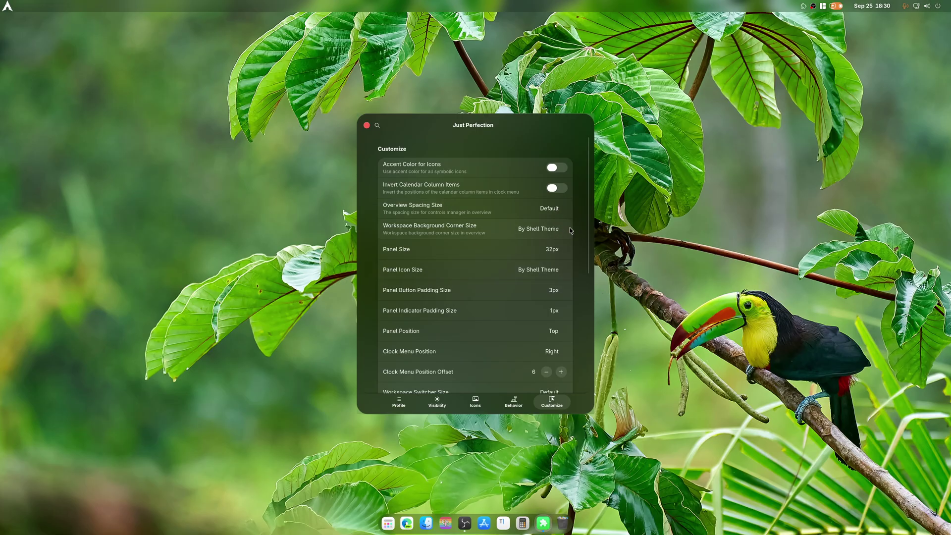
left_click(556, 168)
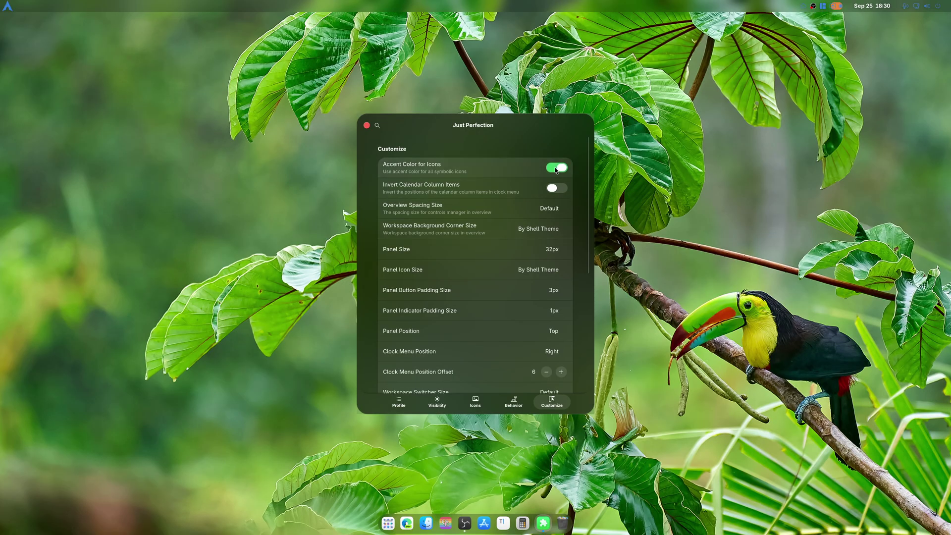
left_click(556, 168)
left_click(368, 125)
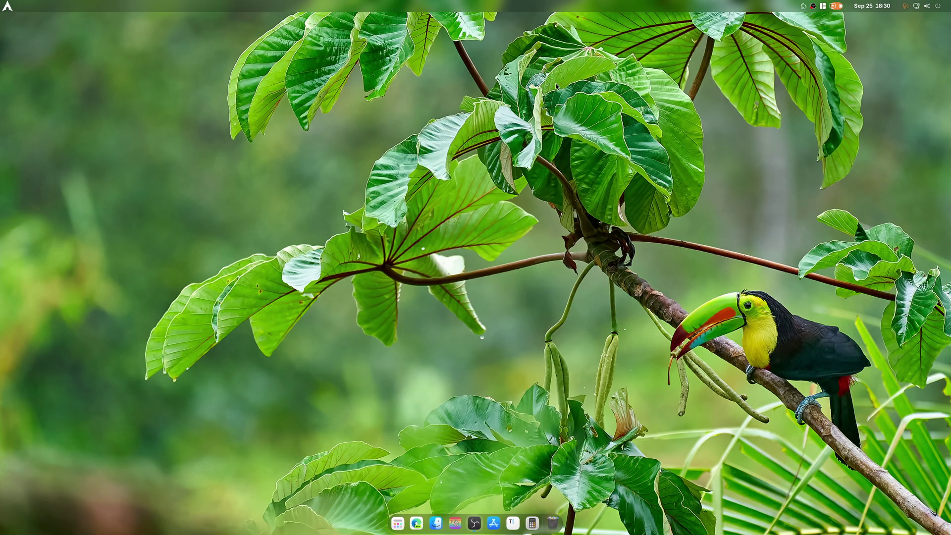
left_click(921, 6)
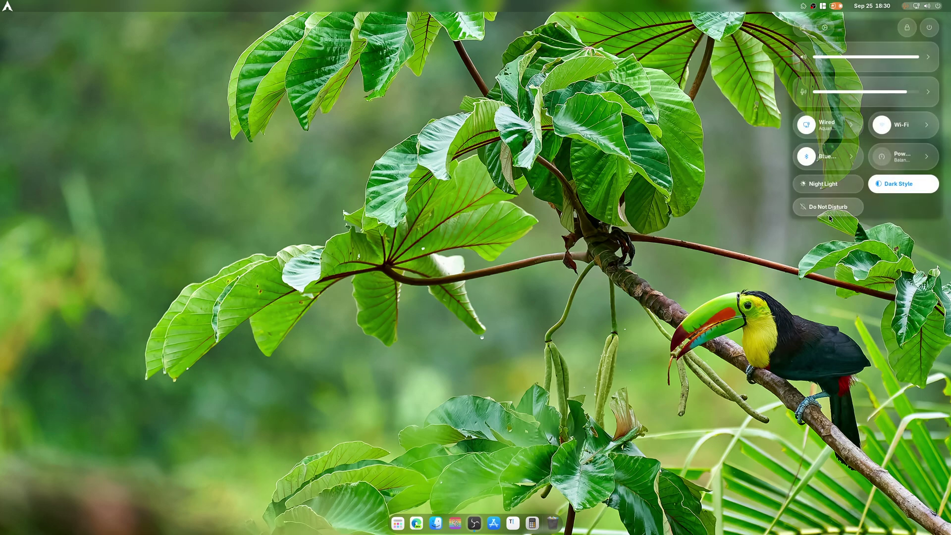
left_click(718, 287)
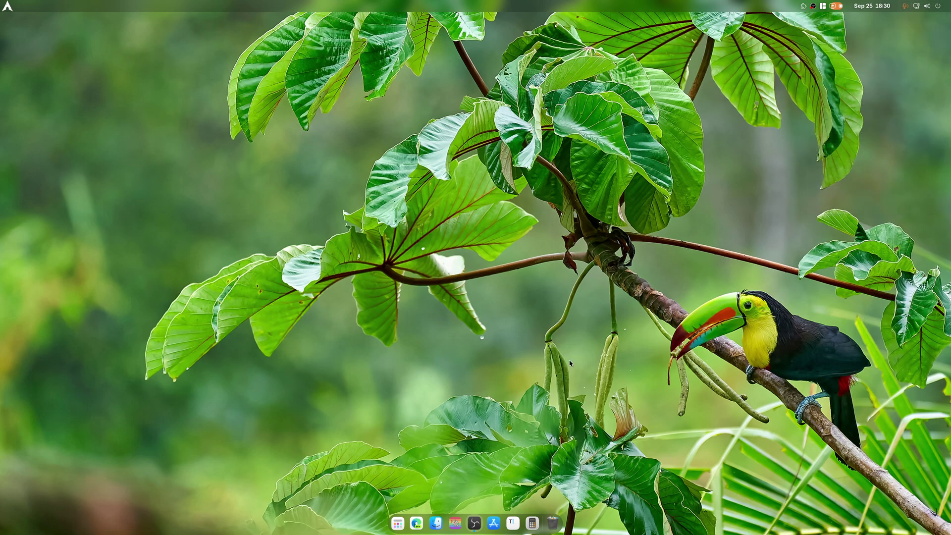